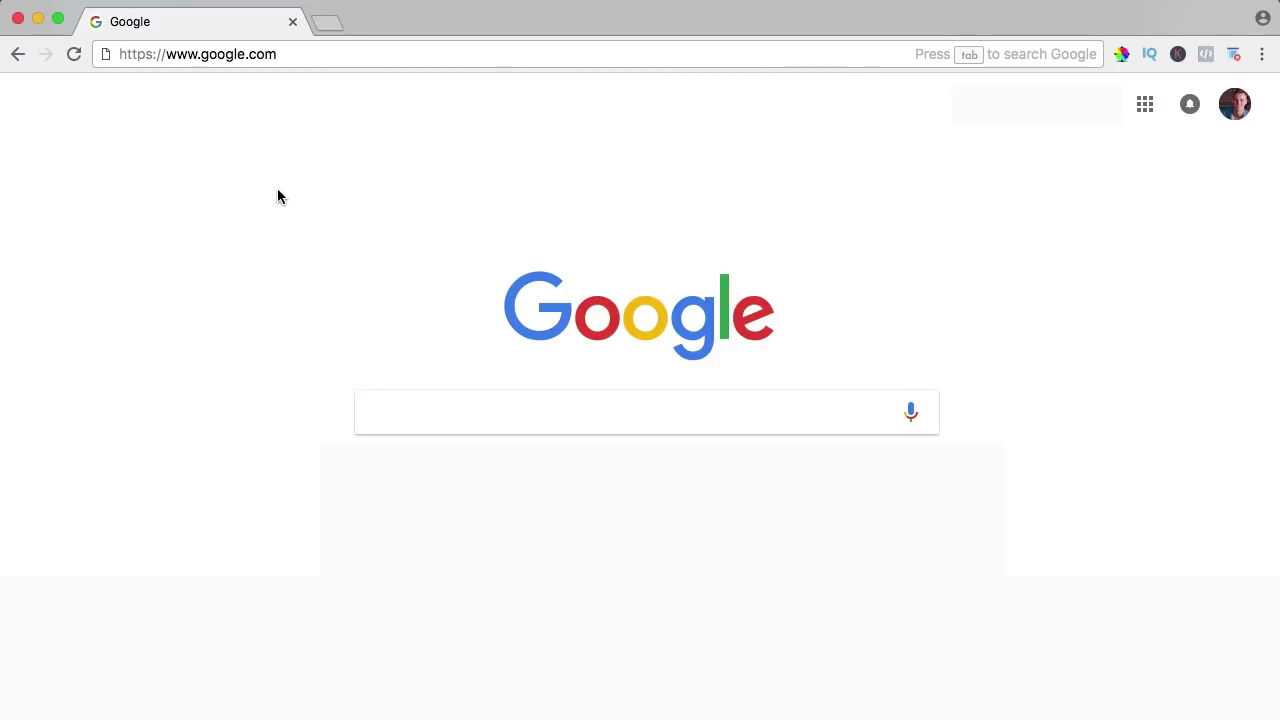
Open elementor2018.com and go to its Elementor PRO page.
left_click(265, 54)
type("elementor2")
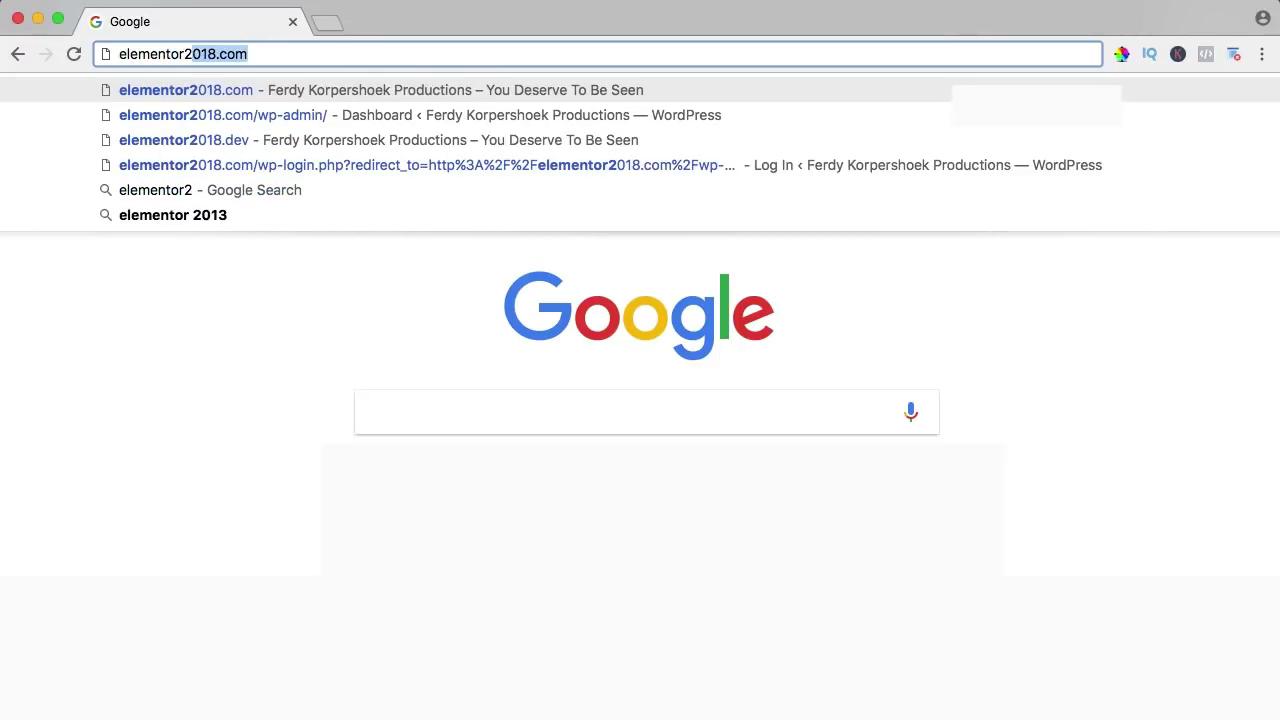
type("018.co")
key("Return")
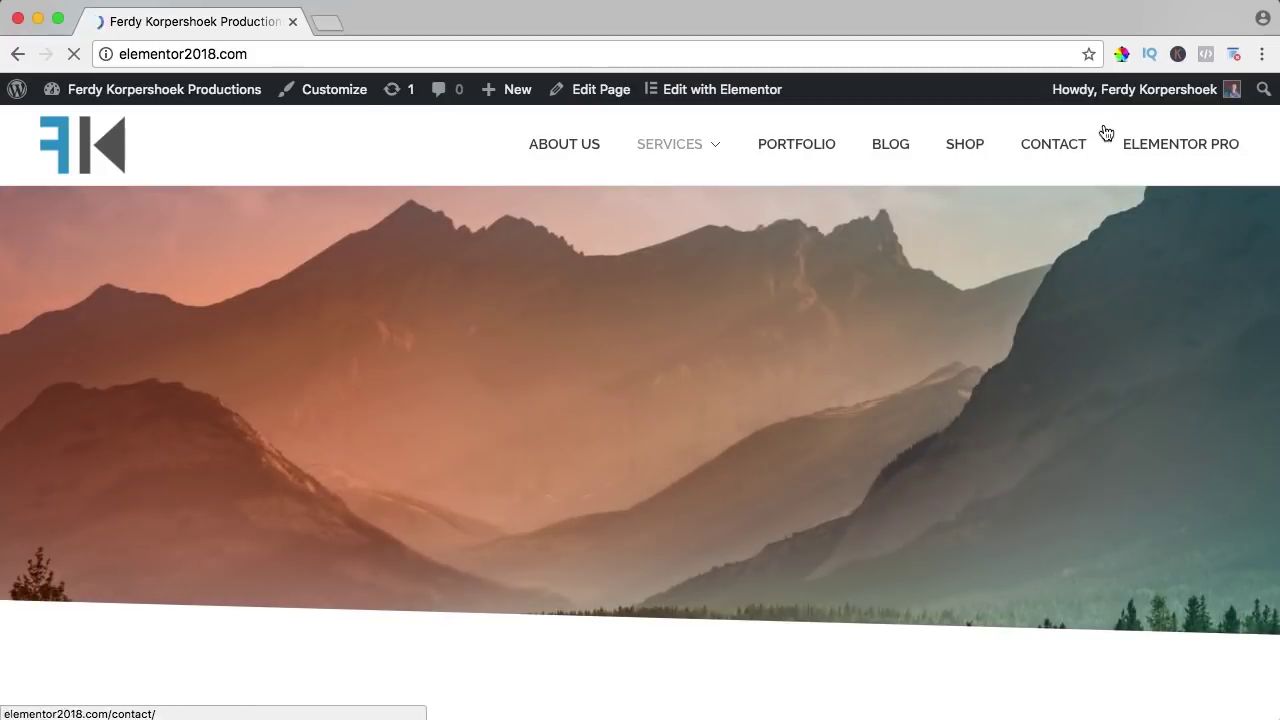
left_click(1157, 150)
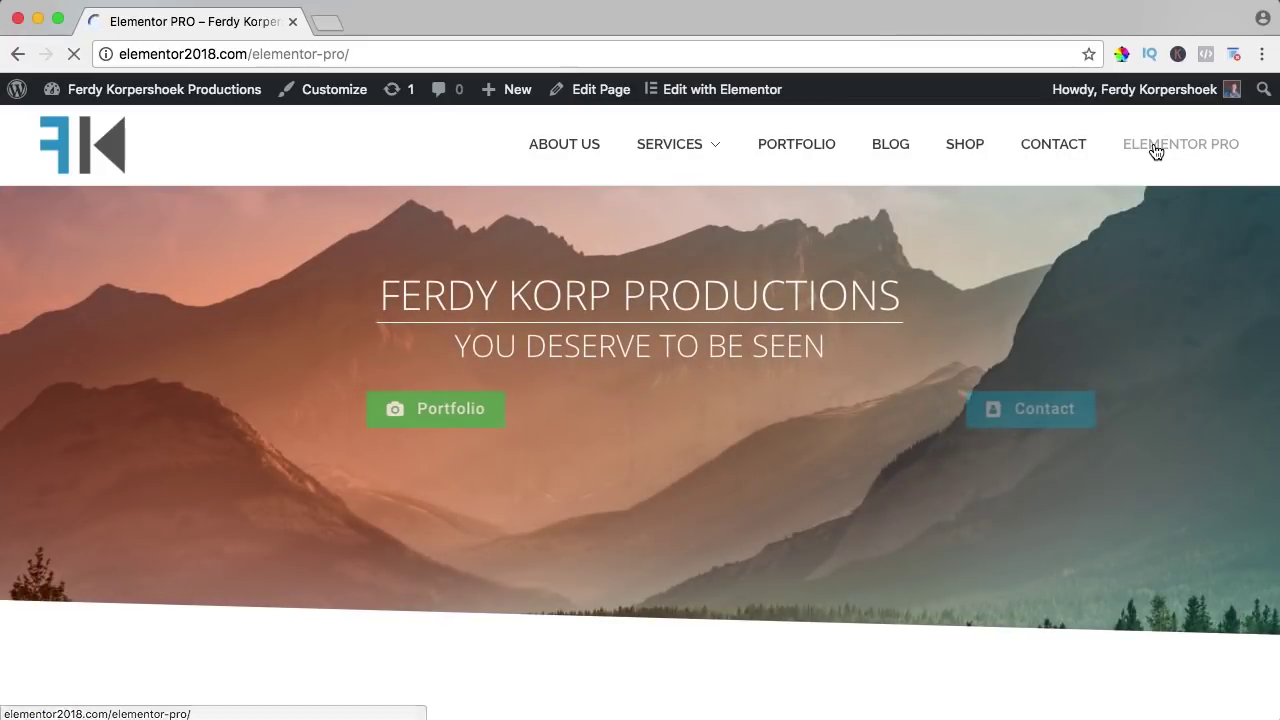
Open the Elementor PRO page for editing with Elementor.
scroll(989, 216, "down", 15)
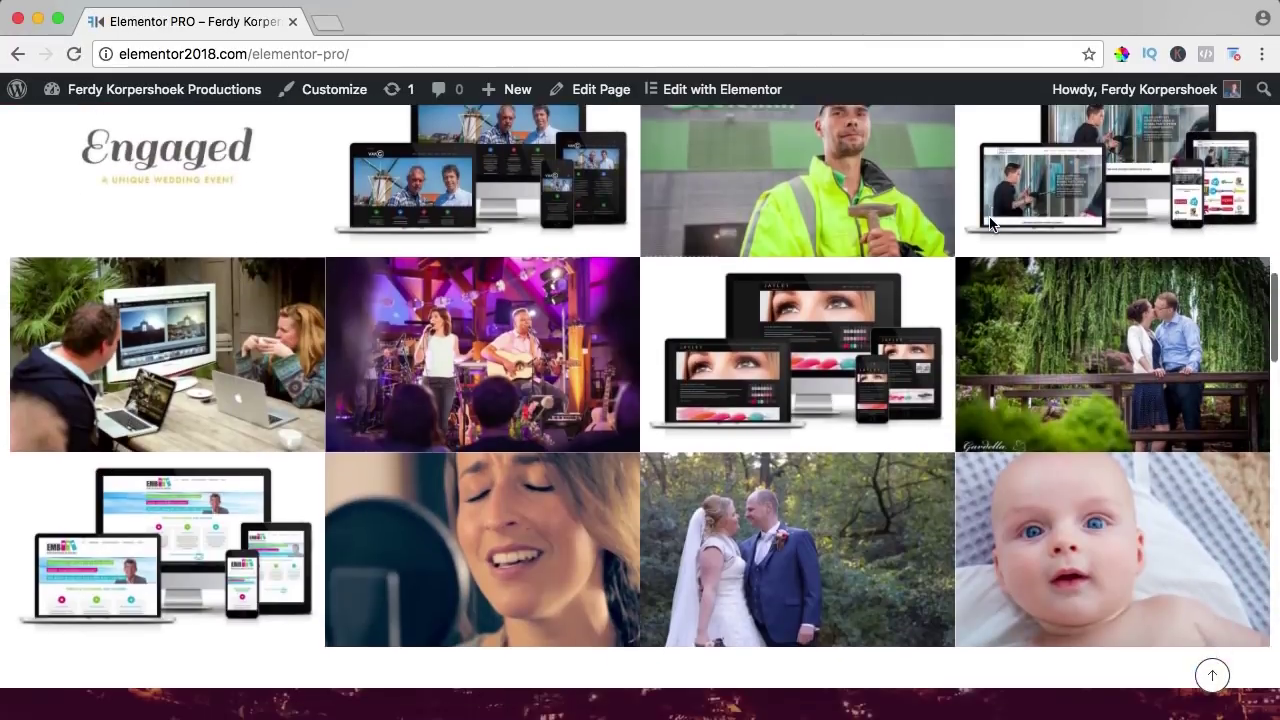
scroll(991, 222, "down", 10)
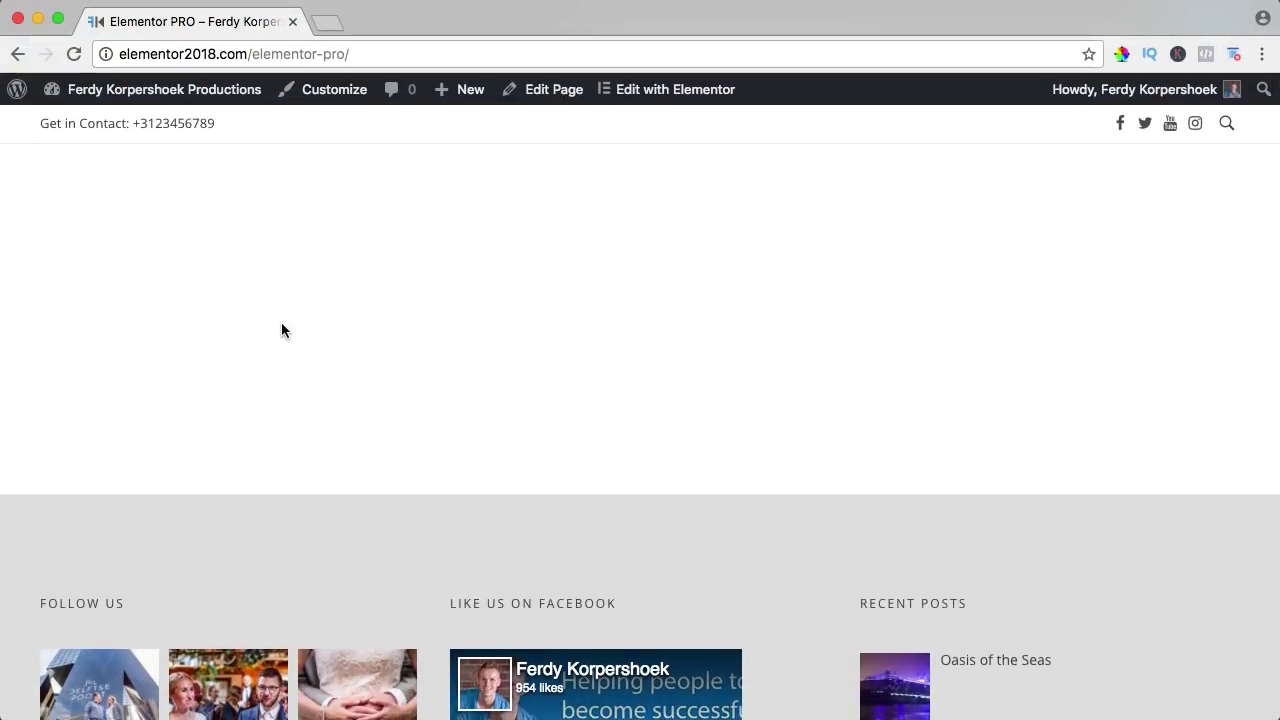
left_click(674, 90)
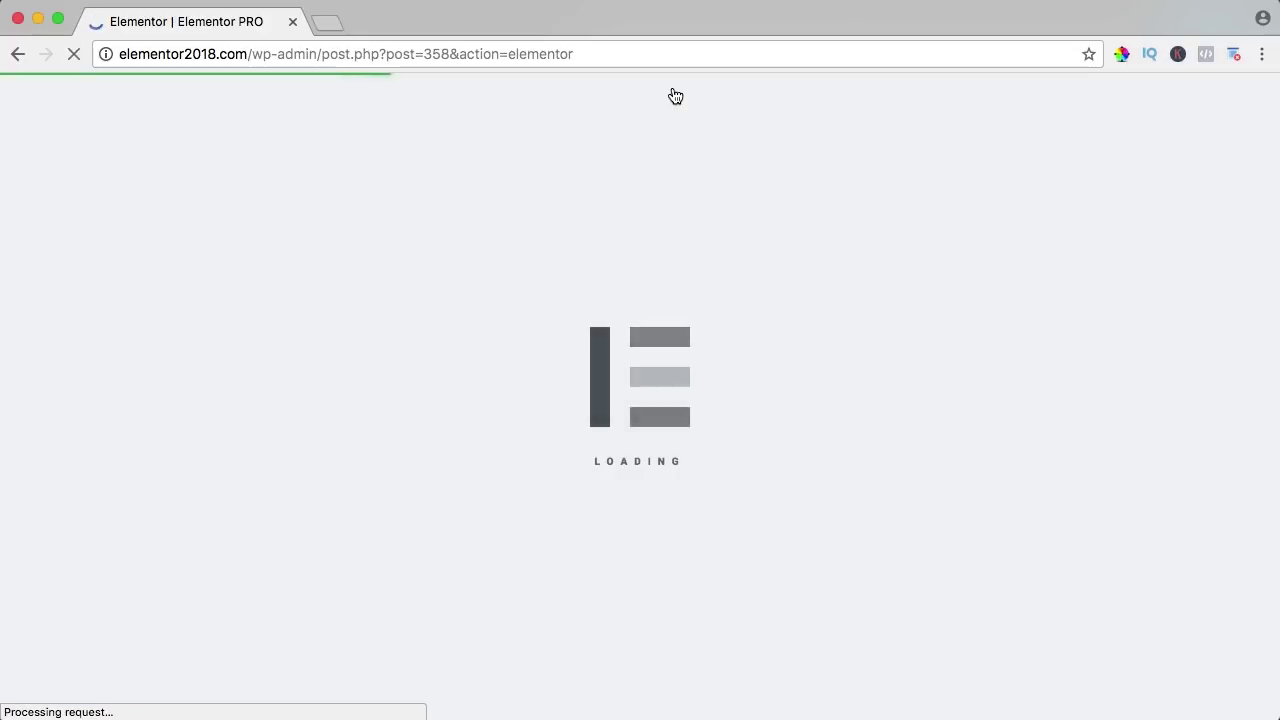
Look through the Pro Elements widgets and add a new single-column section to the page.
scroll(127, 209, "down", 9)
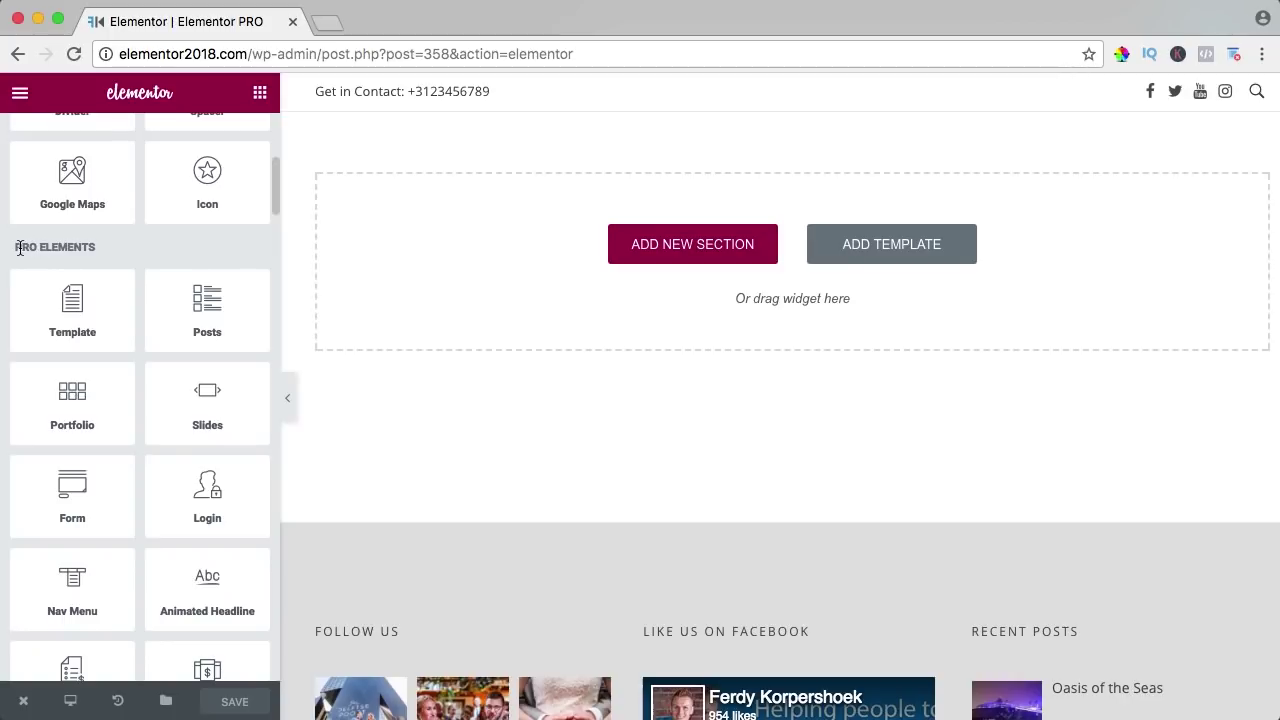
scroll(125, 235, "down", 5)
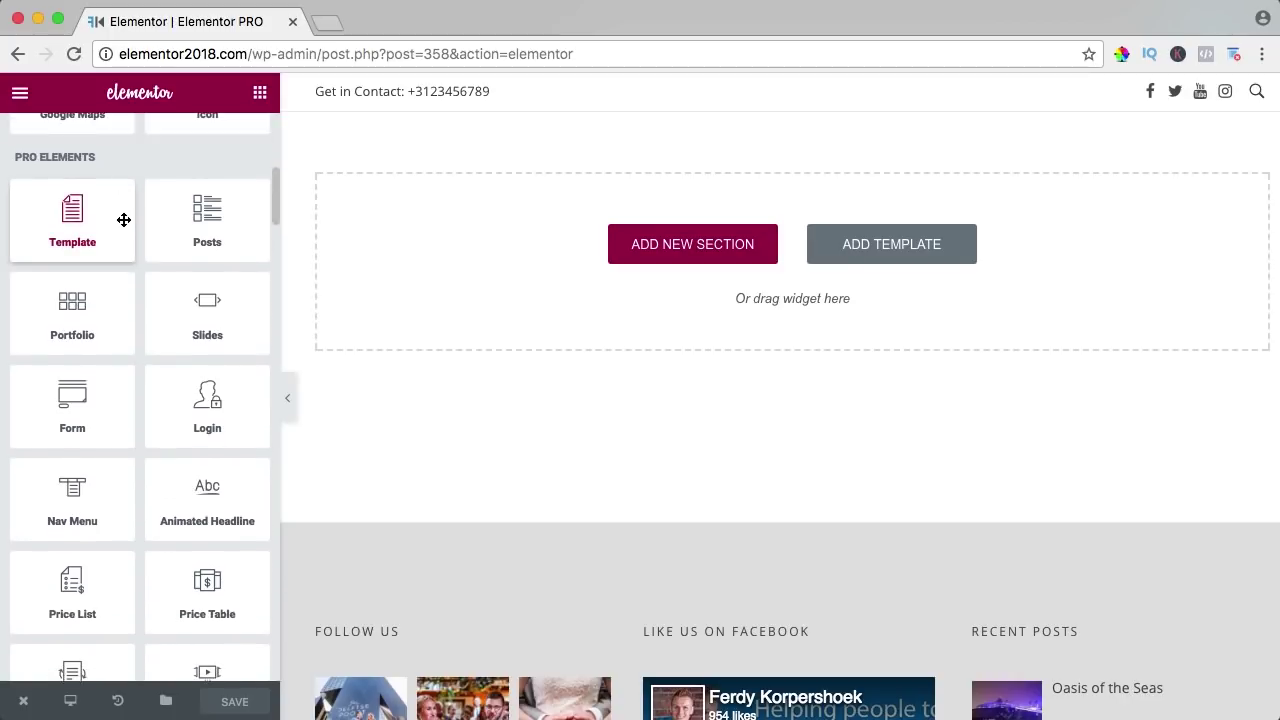
scroll(127, 224, "down", 5)
scroll(135, 245, "up", 6)
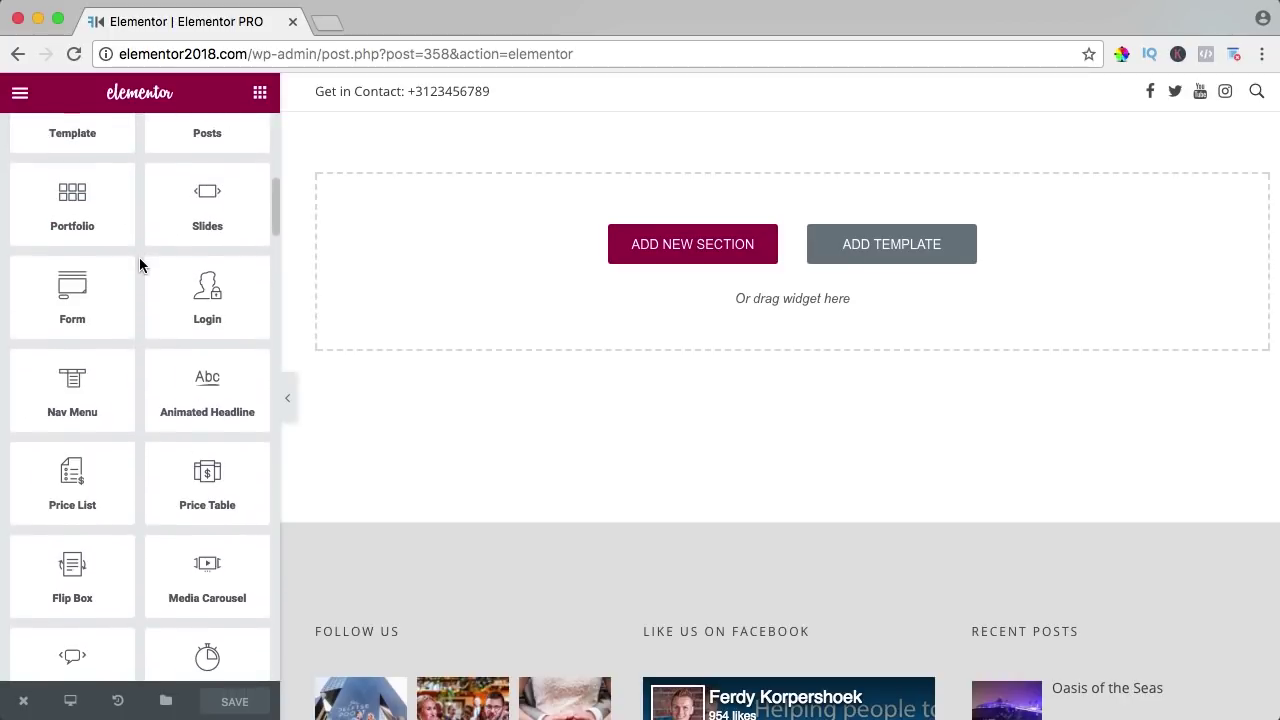
scroll(139, 257, "down", 2)
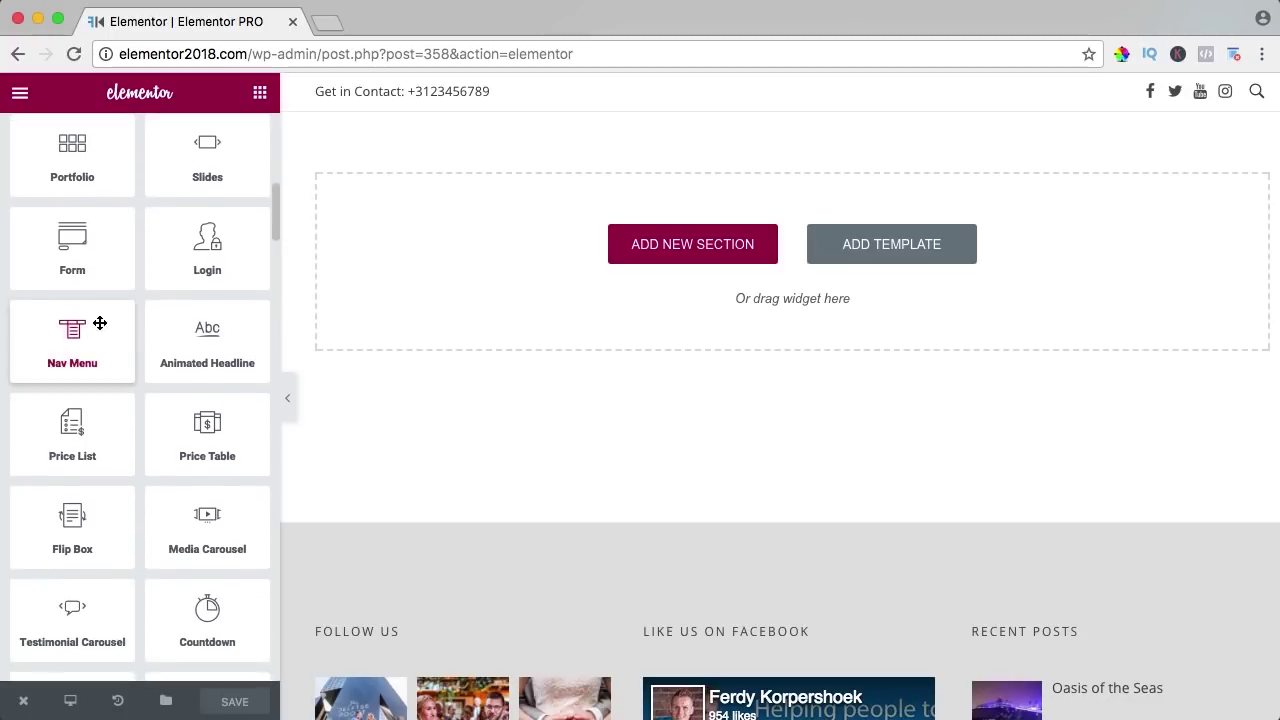
left_click(683, 250)
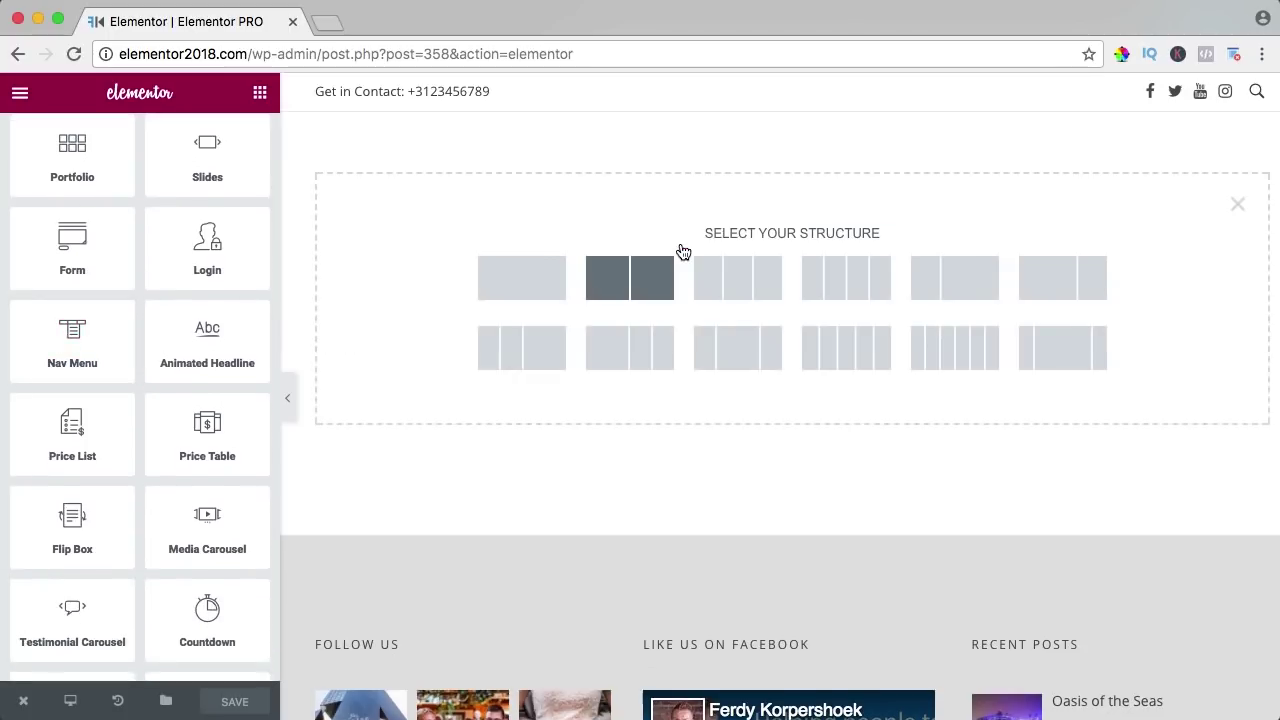
left_click(527, 285)
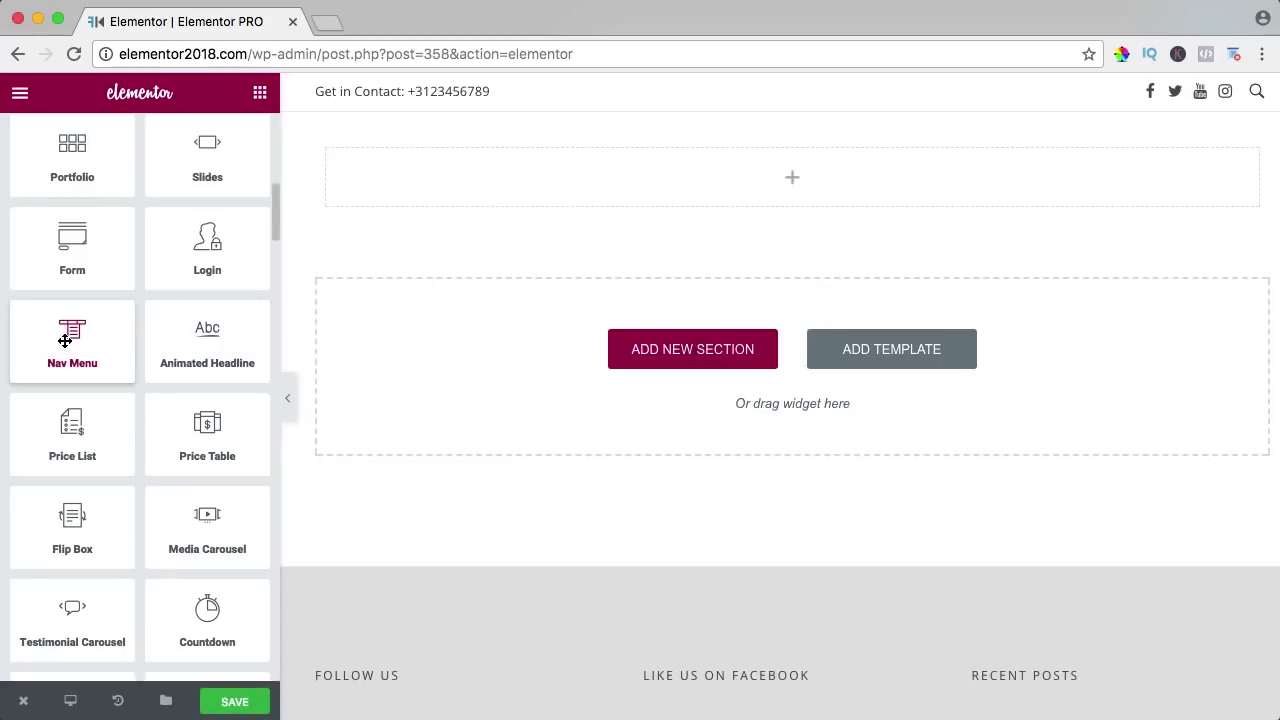
Place a Nav Menu widget in the empty section and save the page.
left_click_drag(64, 341, 763, 172)
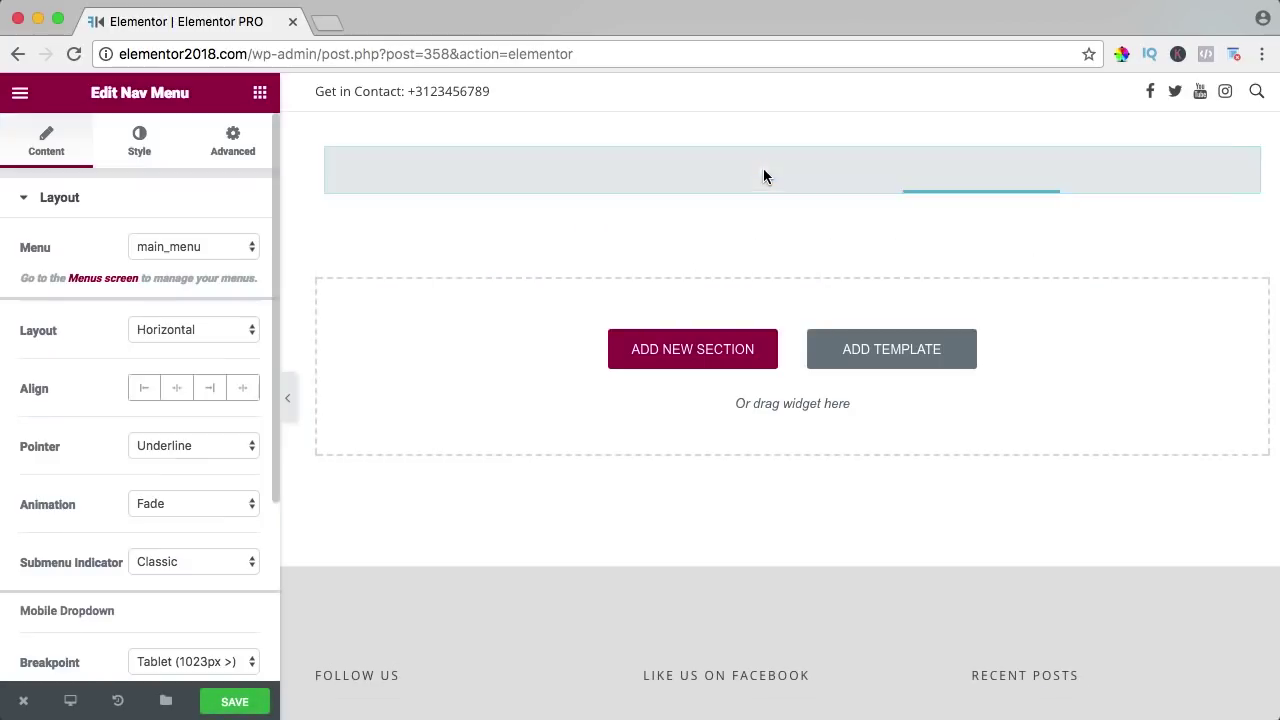
mouse_move(500, 168)
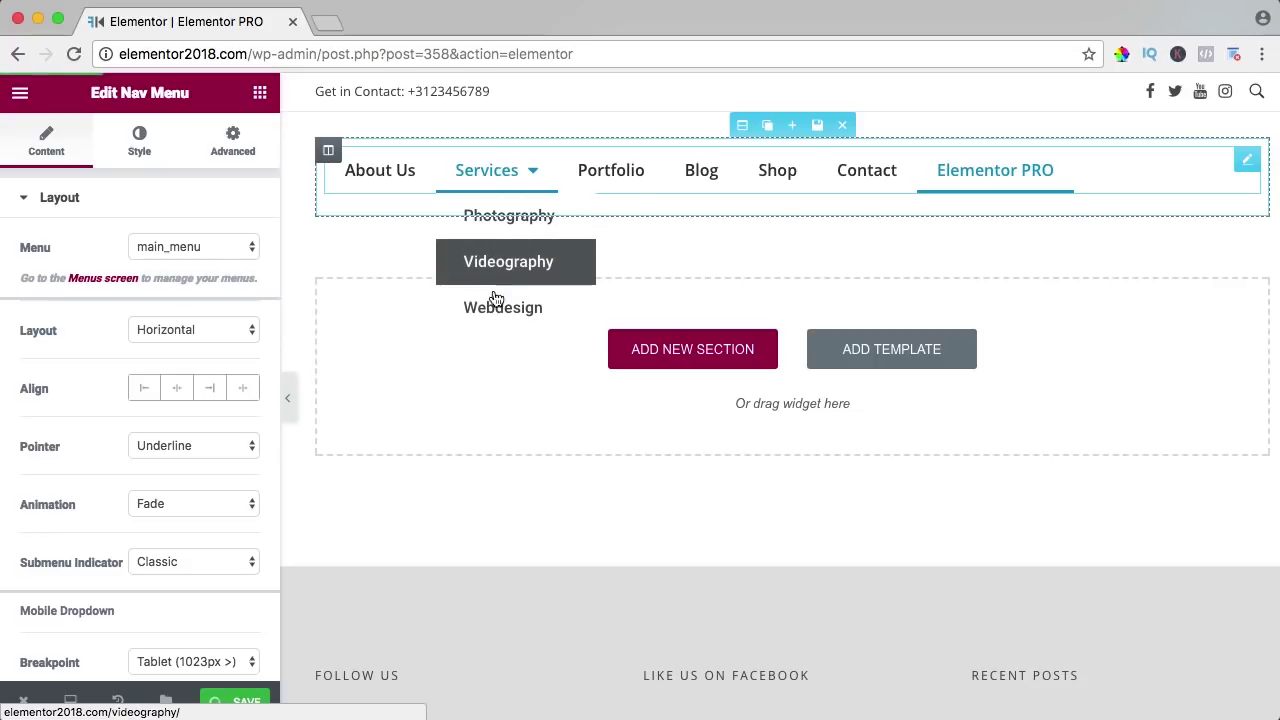
key("super+s")
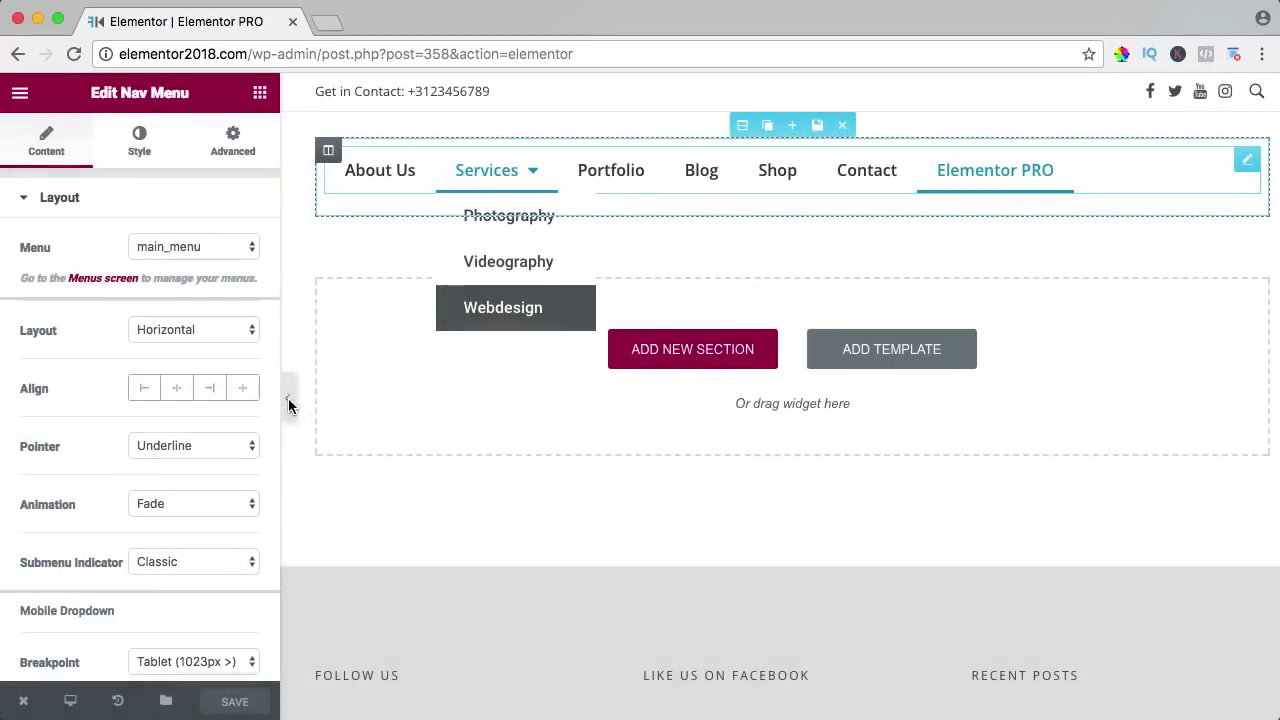
Preview the navigation menu and its Services submenu with the editing panel hidden, and bring the panel back.
left_click(288, 400)
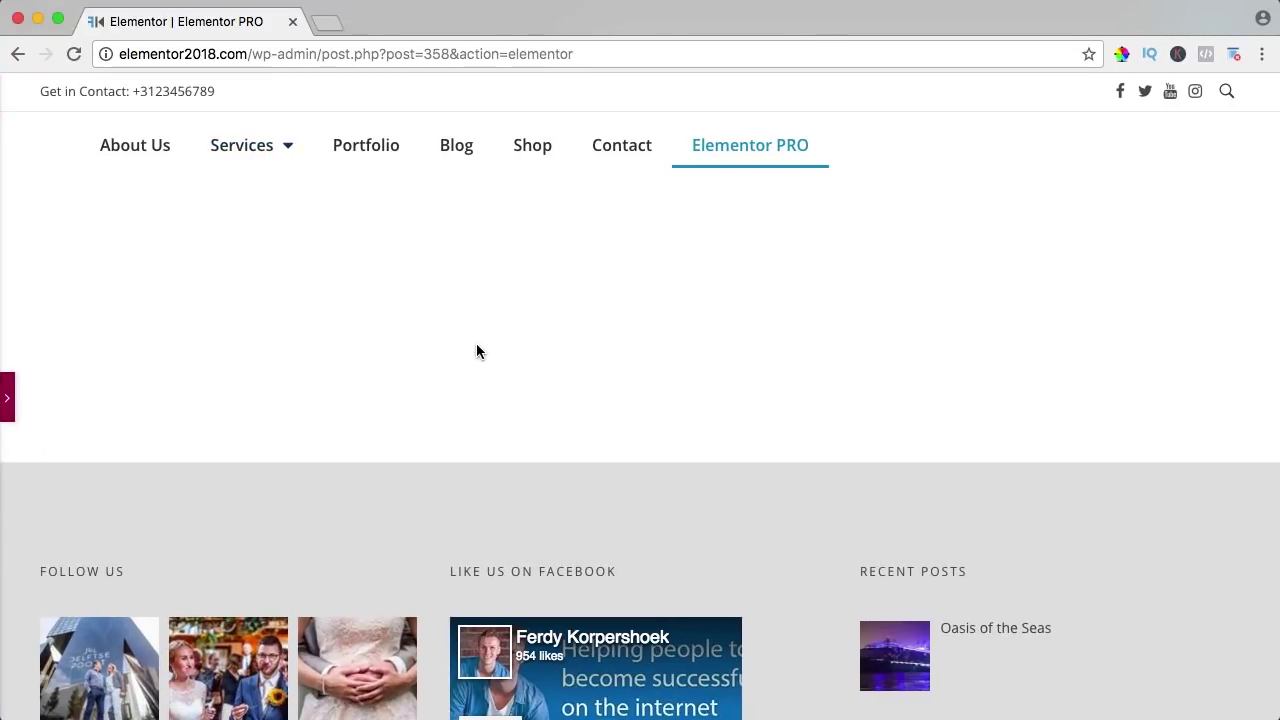
mouse_move(231, 150)
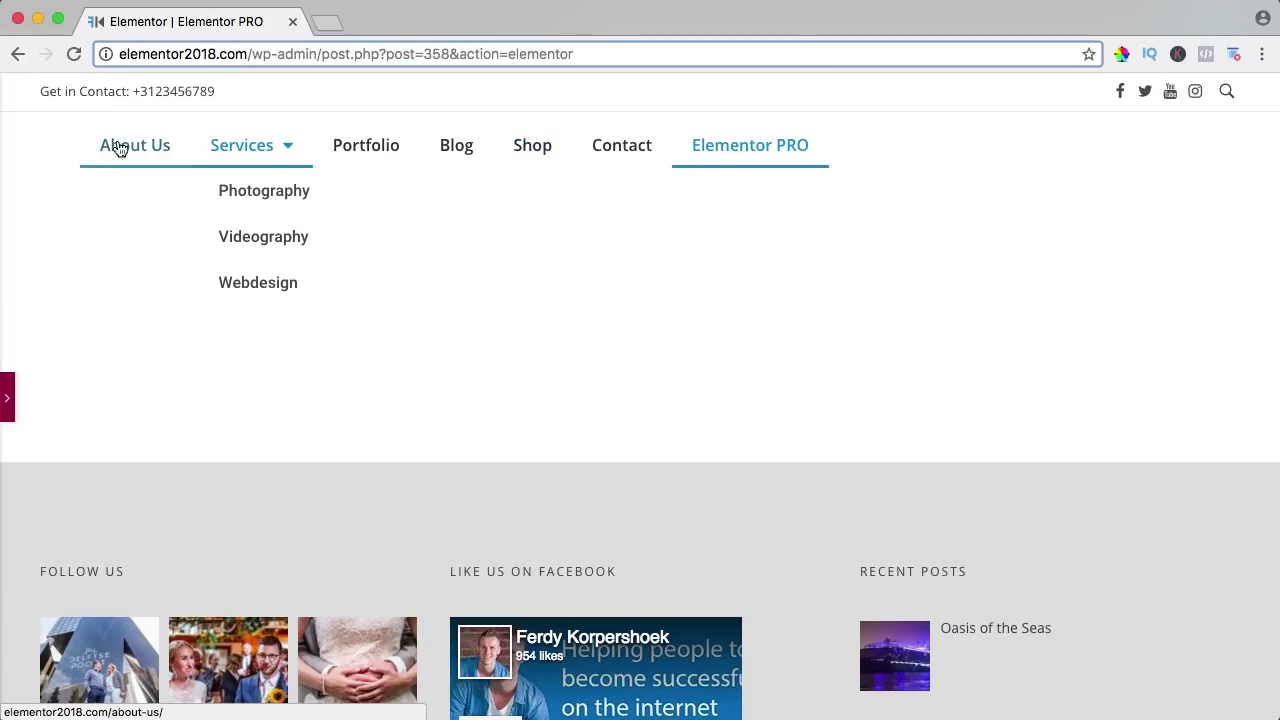
left_click(10, 400)
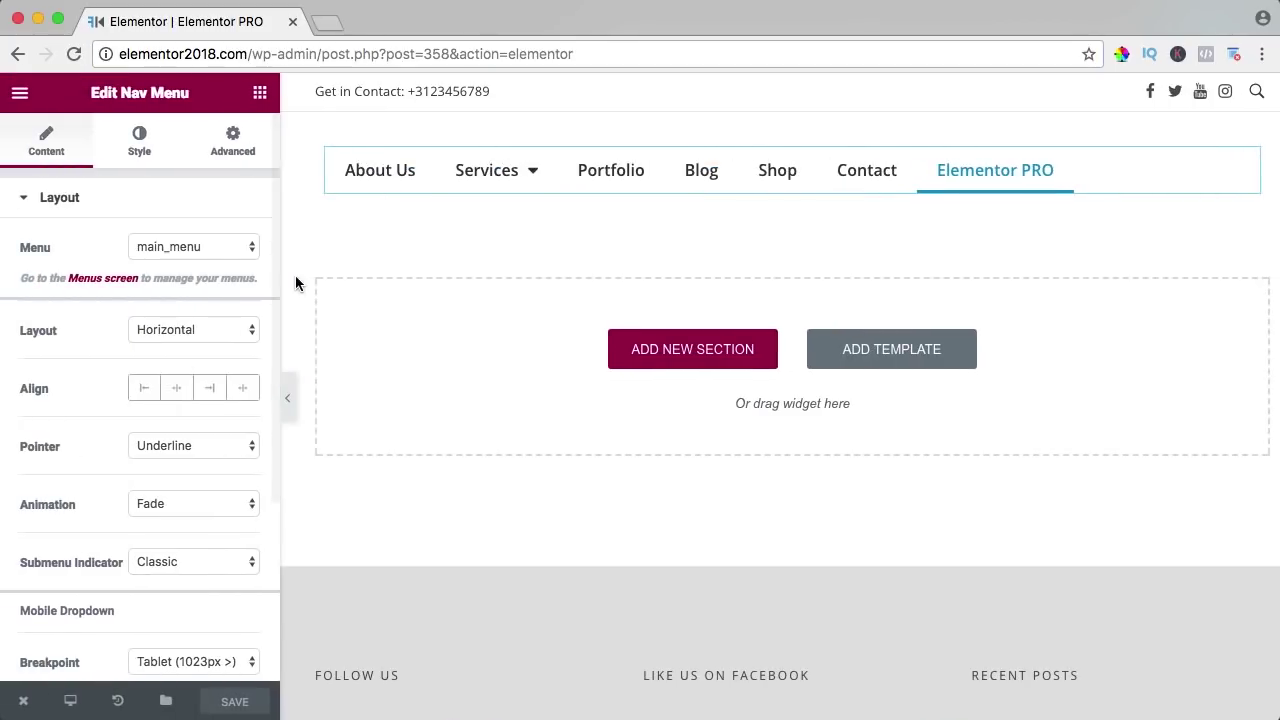
Keep main_menu as the source menu and try the Vertical layout for the nav menu.
left_click(179, 247)
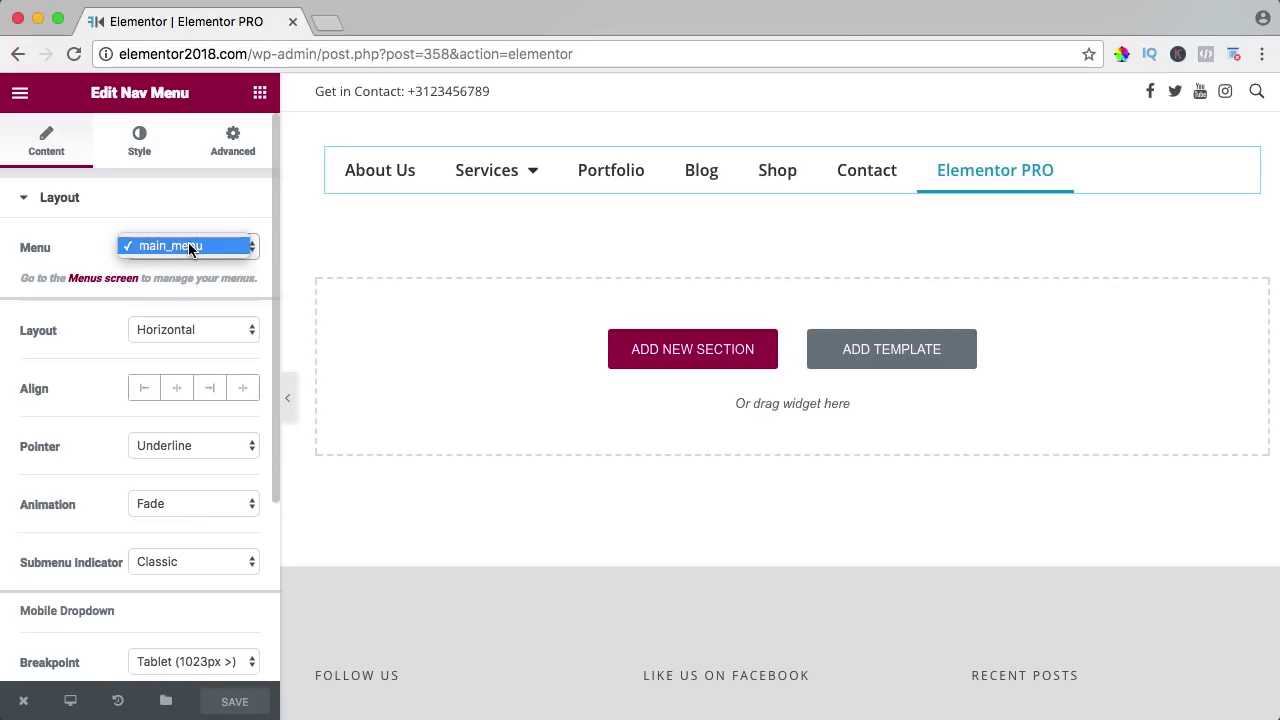
left_click(97, 247)
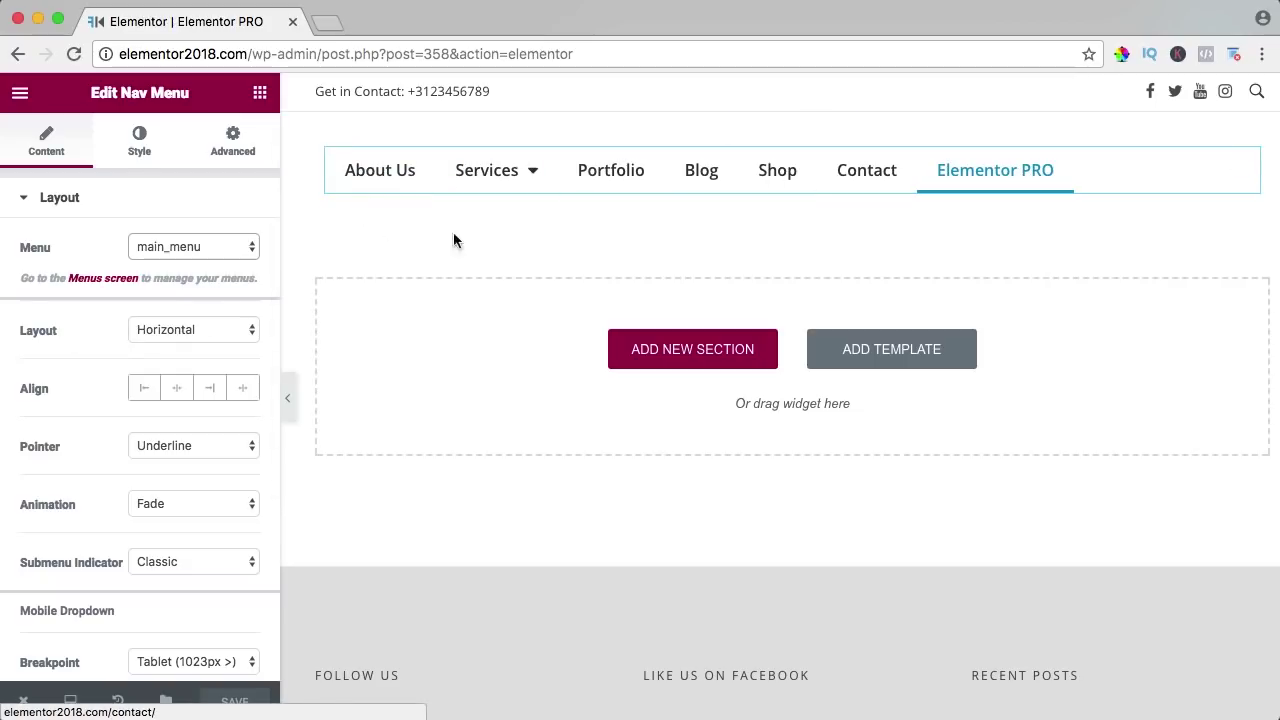
left_click(144, 338)
left_click(158, 344)
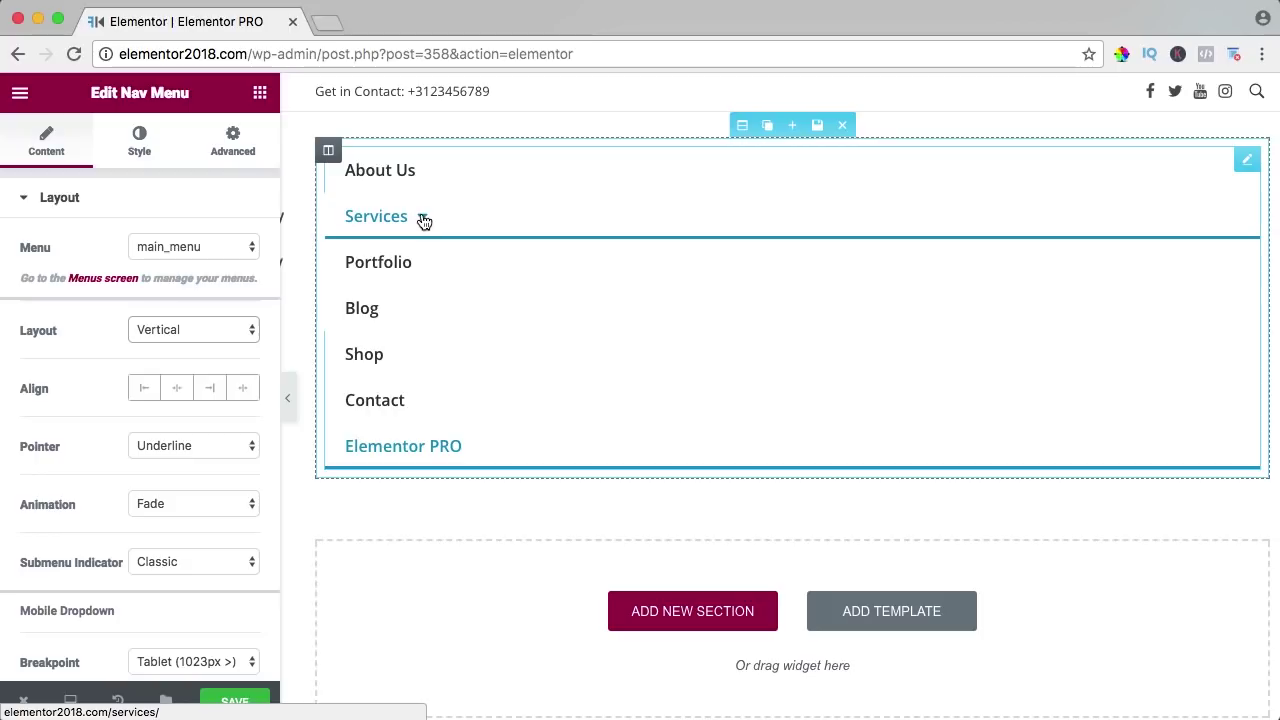
Try the Dropdown layout, testing the hamburger toggle and Services submenu, and return the nav menu's layout to Horizontal.
left_click(150, 330)
left_click(164, 340)
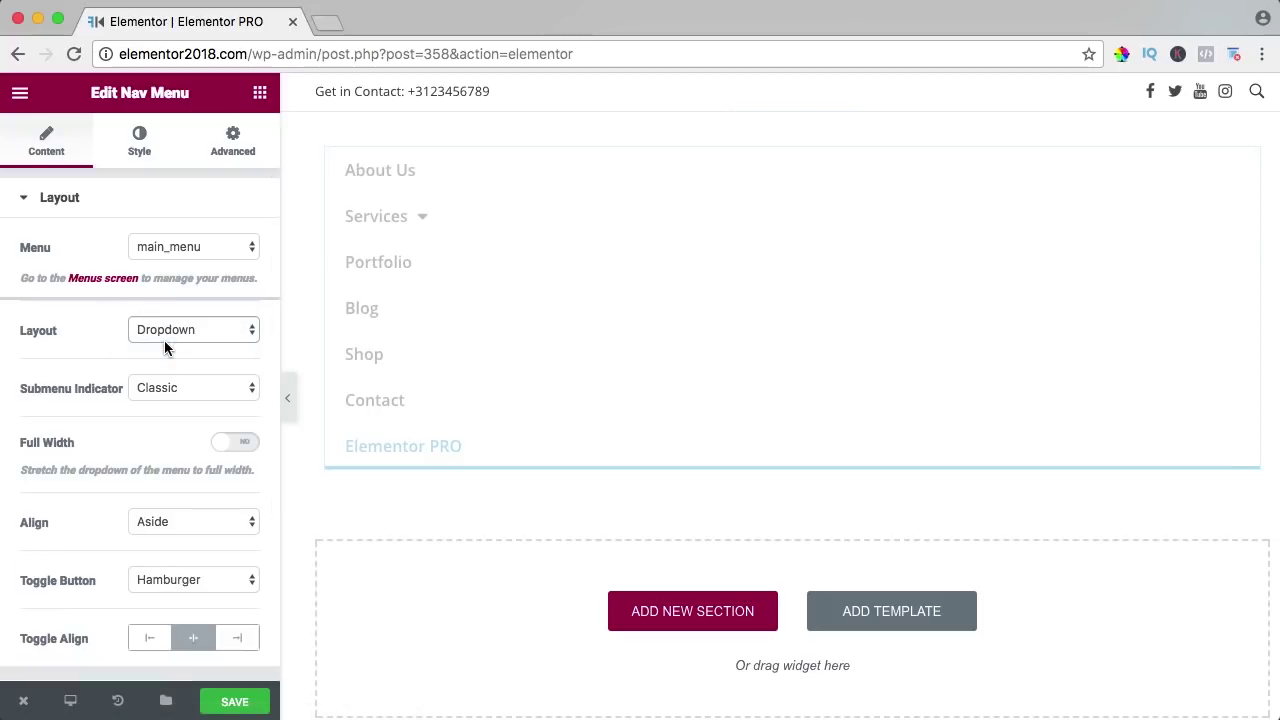
left_click(792, 165)
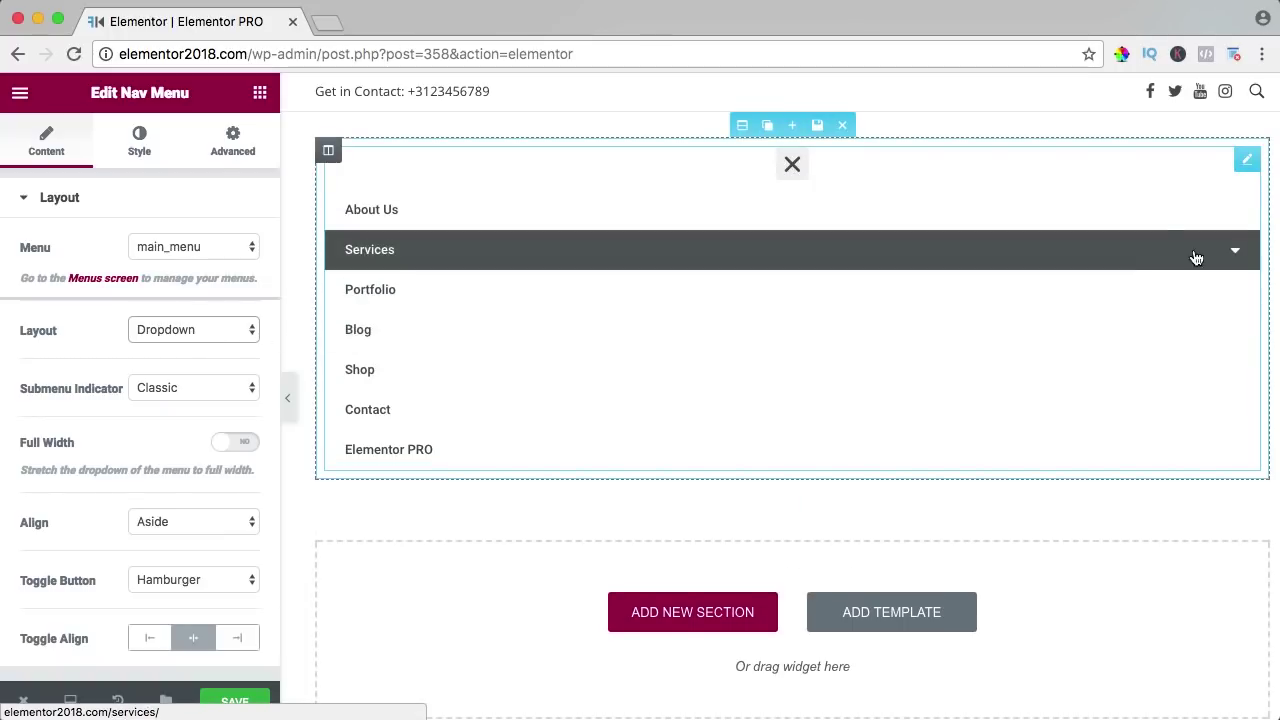
left_click(1235, 257)
left_click(1234, 255)
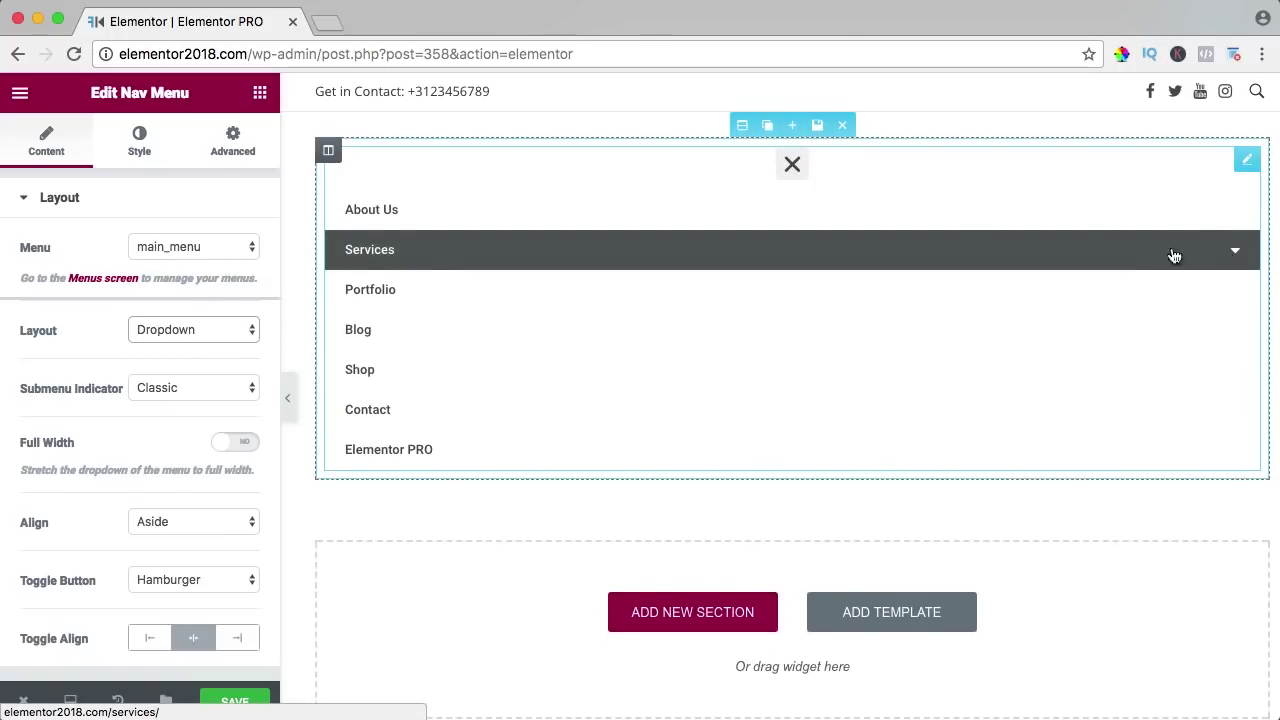
left_click(792, 166)
left_click(162, 330)
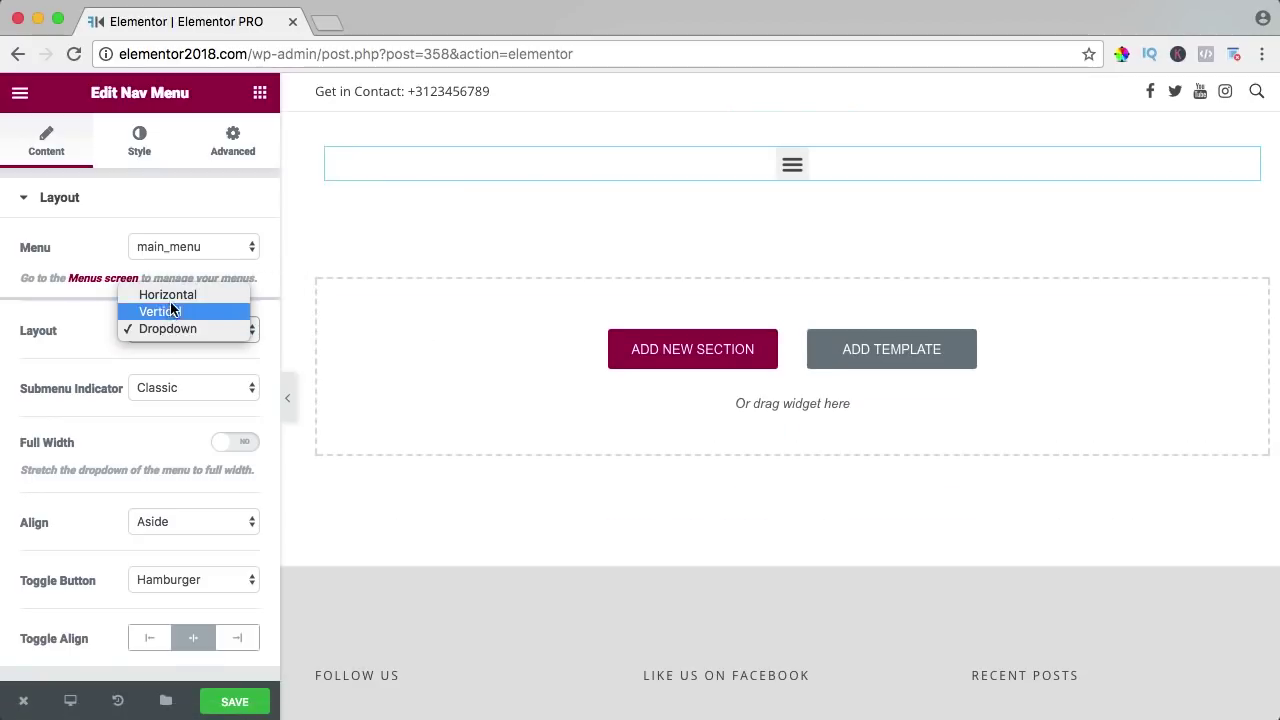
left_click(171, 296)
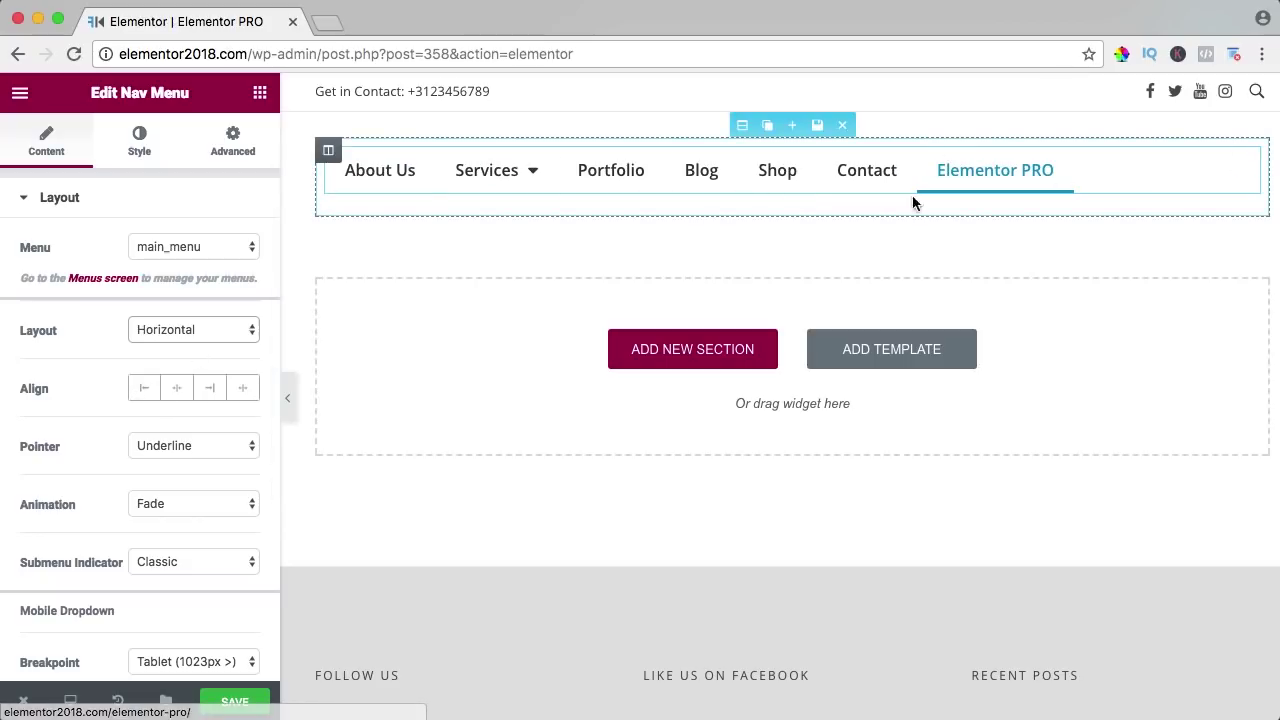
Try right, center and justified alignment for the nav menu, and settle on left alignment.
left_click(212, 390)
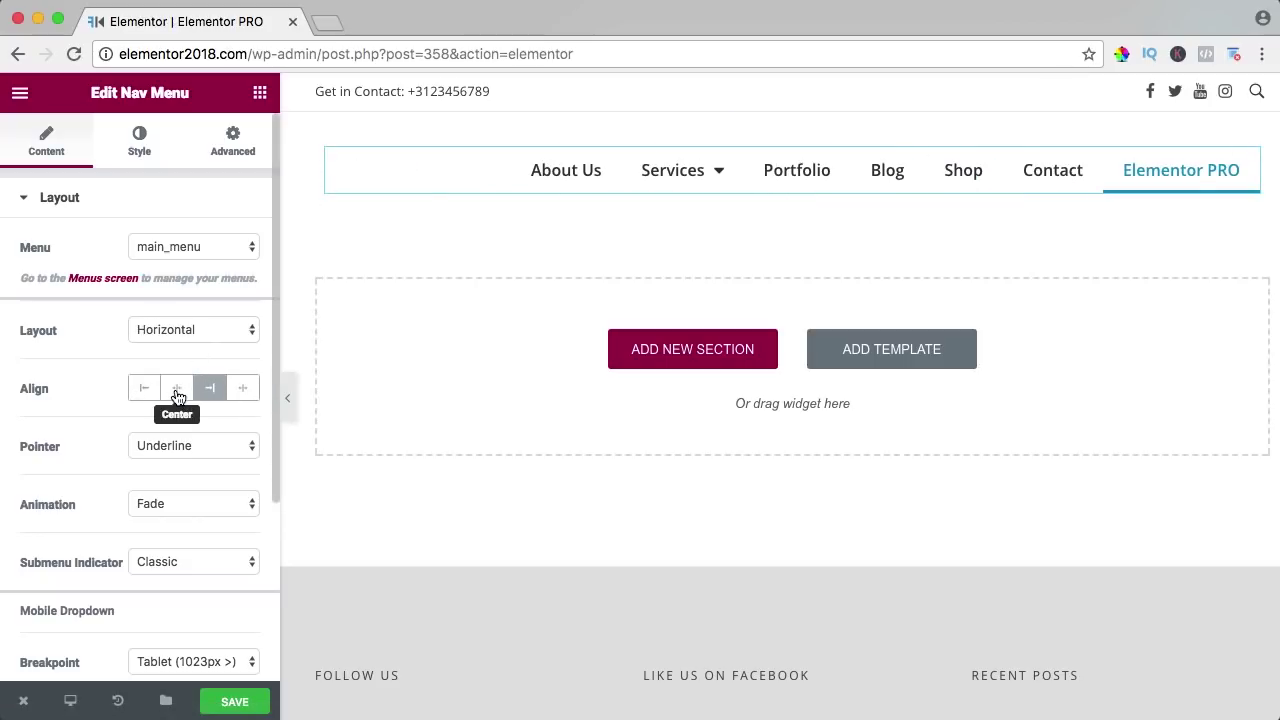
left_click(177, 396)
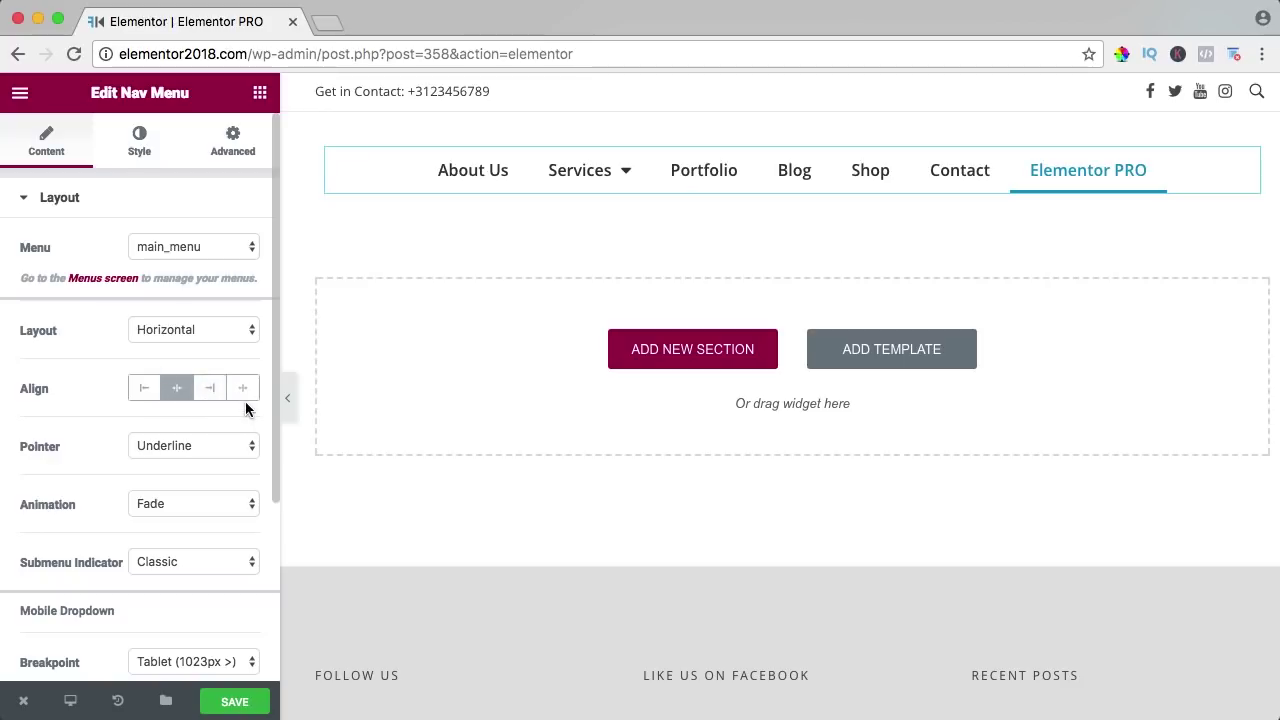
left_click(244, 392)
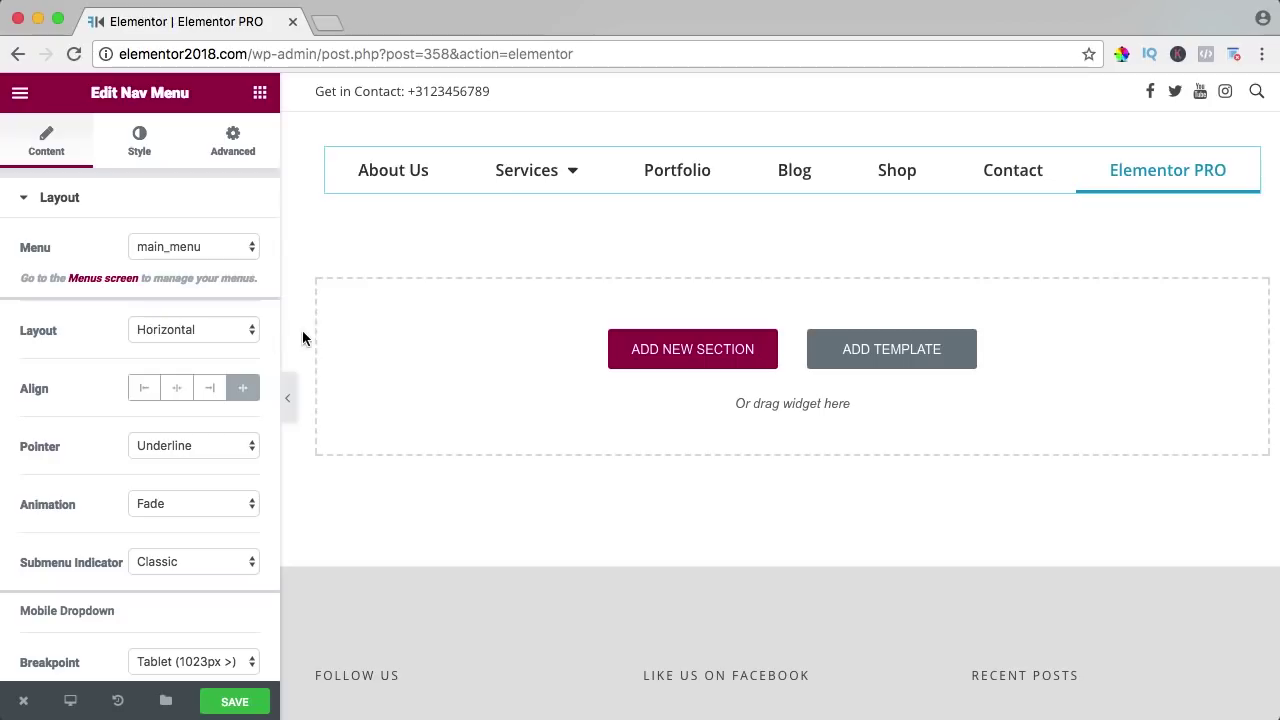
left_click(142, 390)
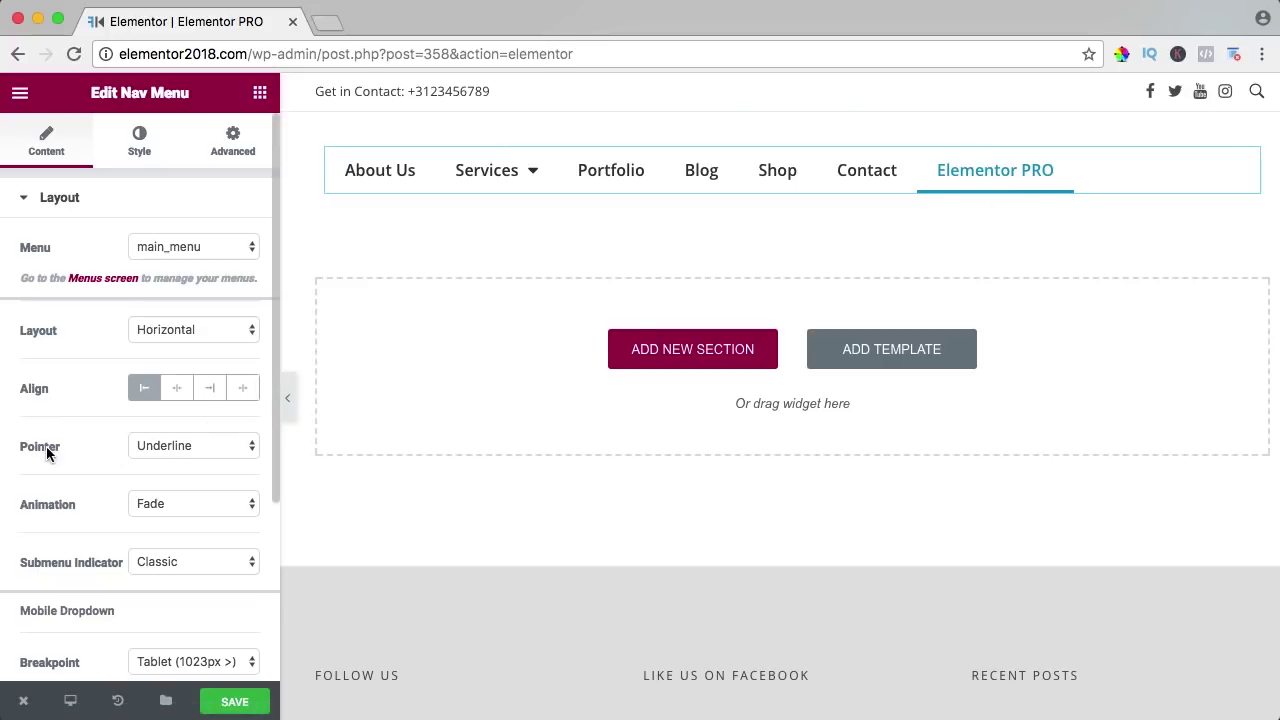
Try the Overline and Framed pointer styles on the nav menu.
left_click(193, 446)
left_click(150, 458)
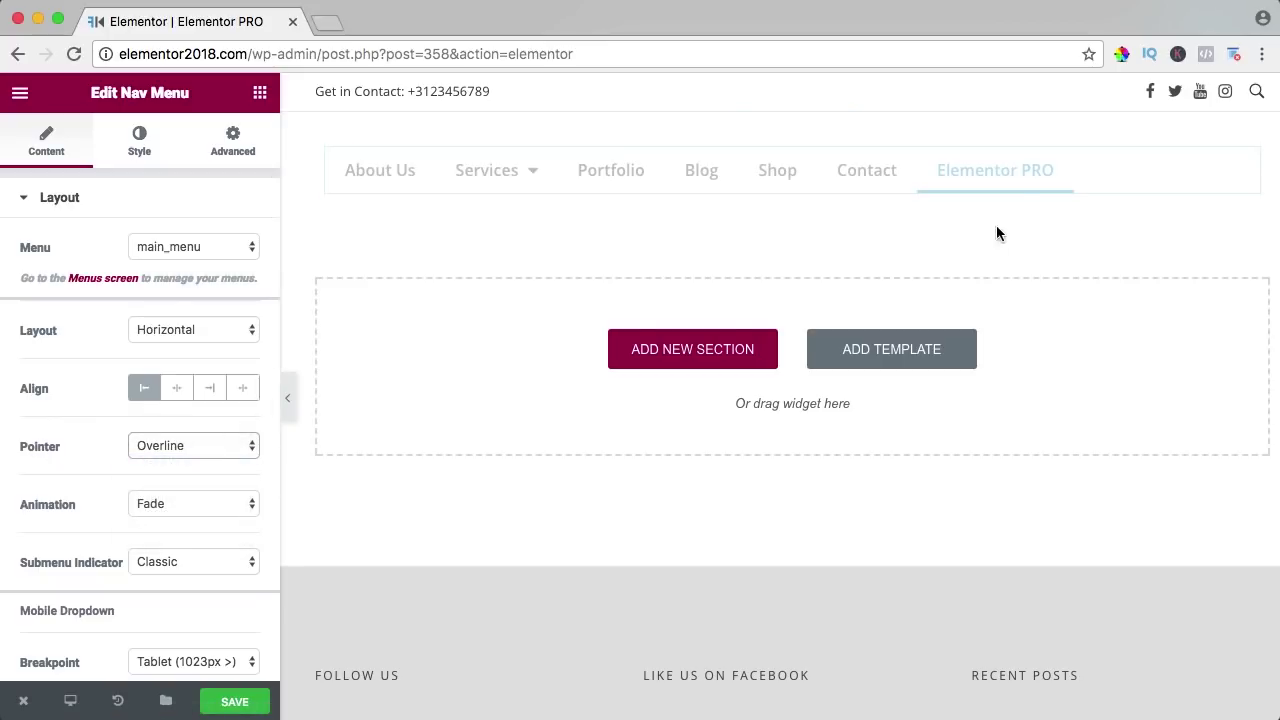
left_click(157, 446)
left_click(169, 479)
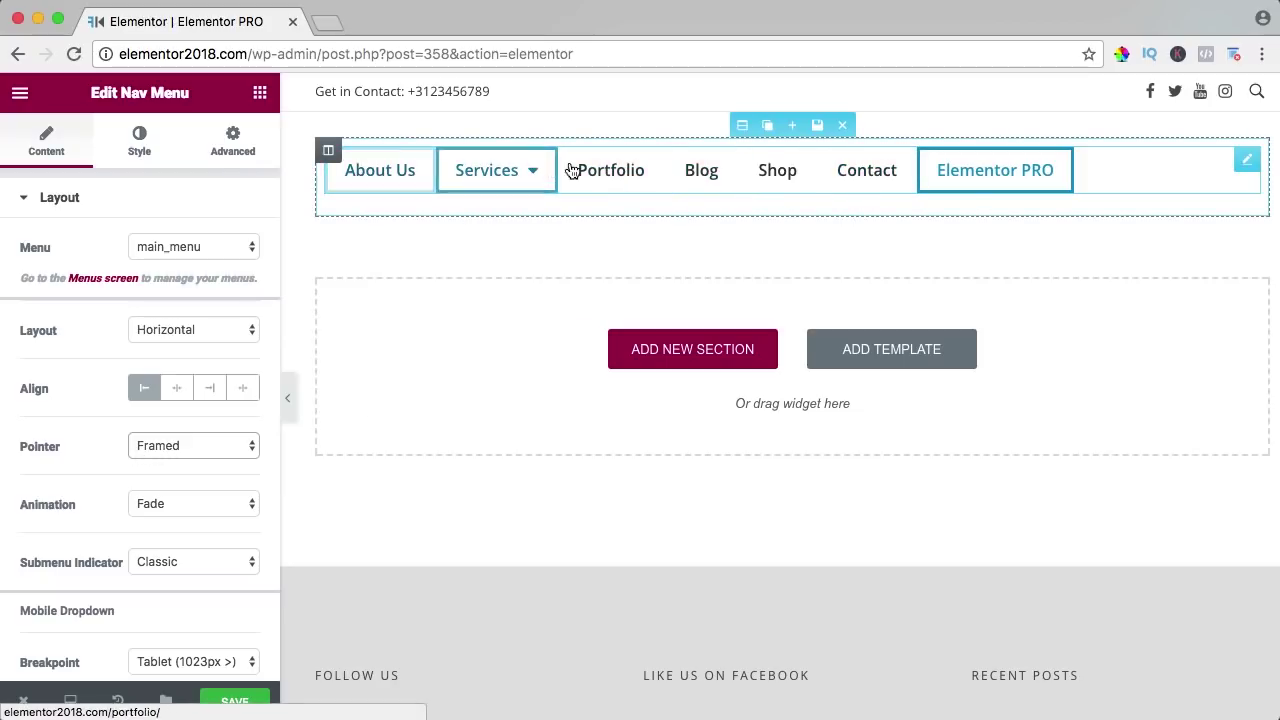
Check the Underline pointer style again and set the nav menu's pointer to Background.
left_click(207, 449)
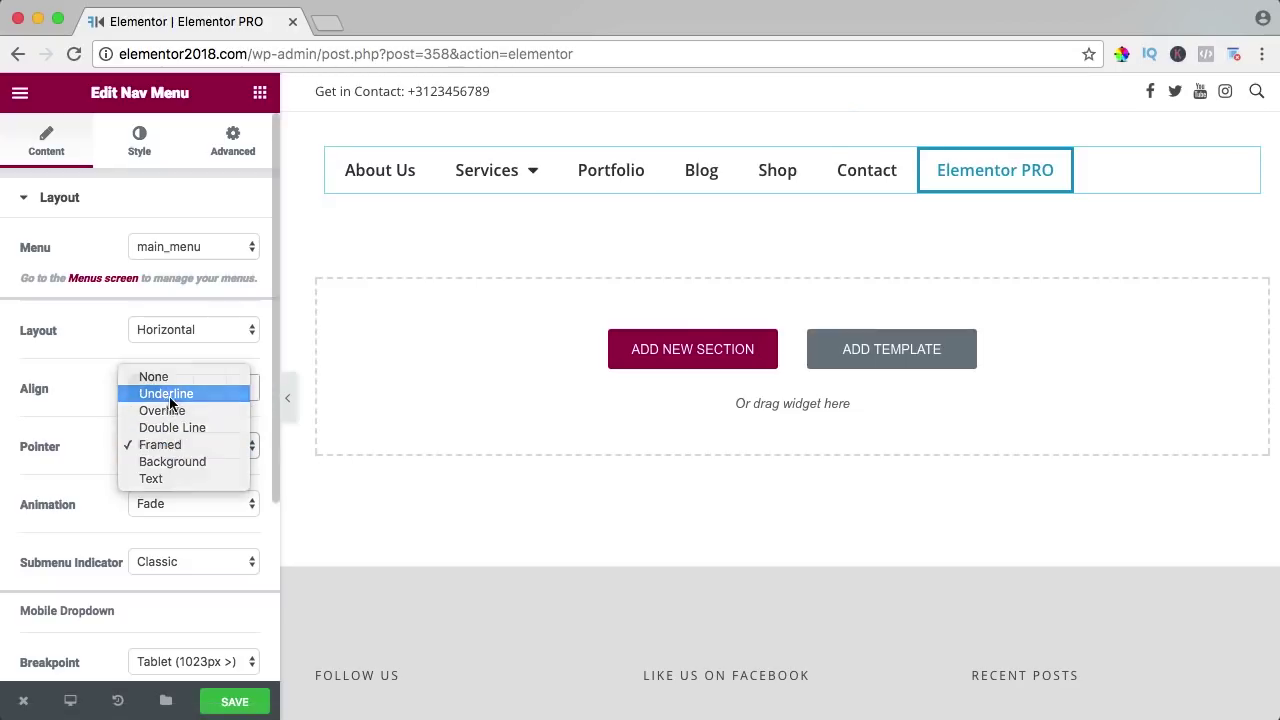
left_click(168, 396)
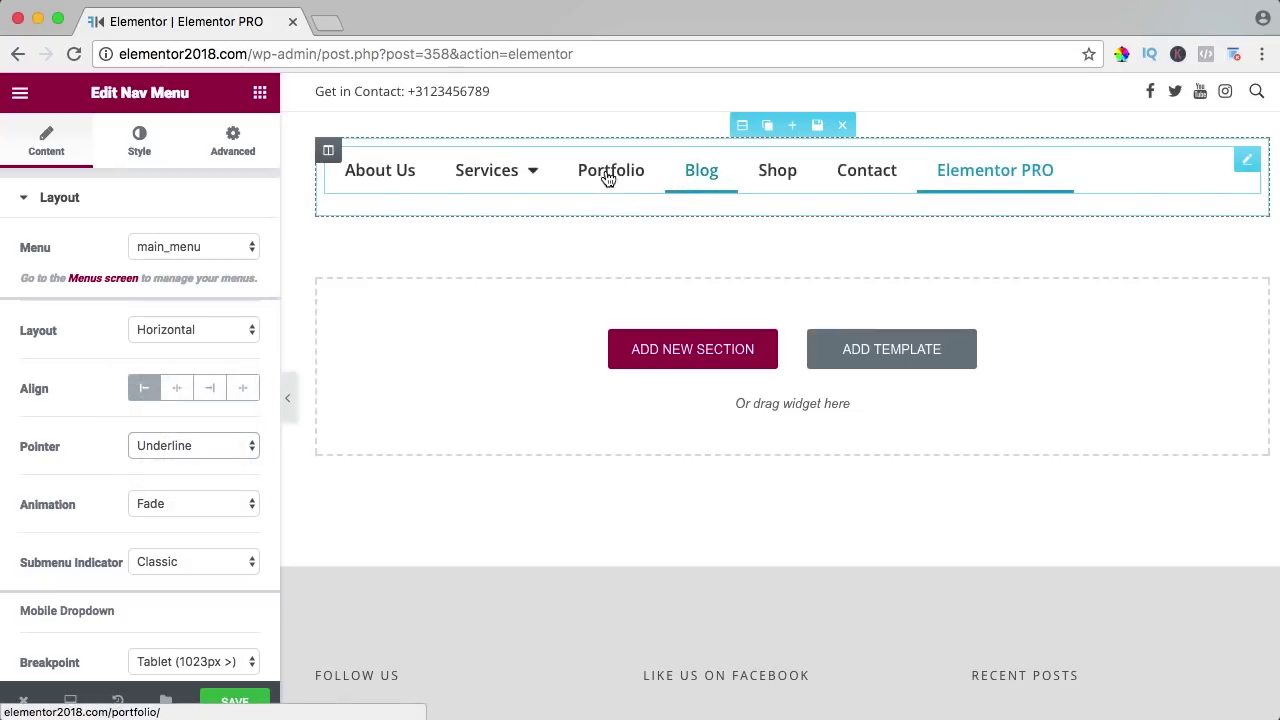
left_click(179, 445)
left_click(167, 512)
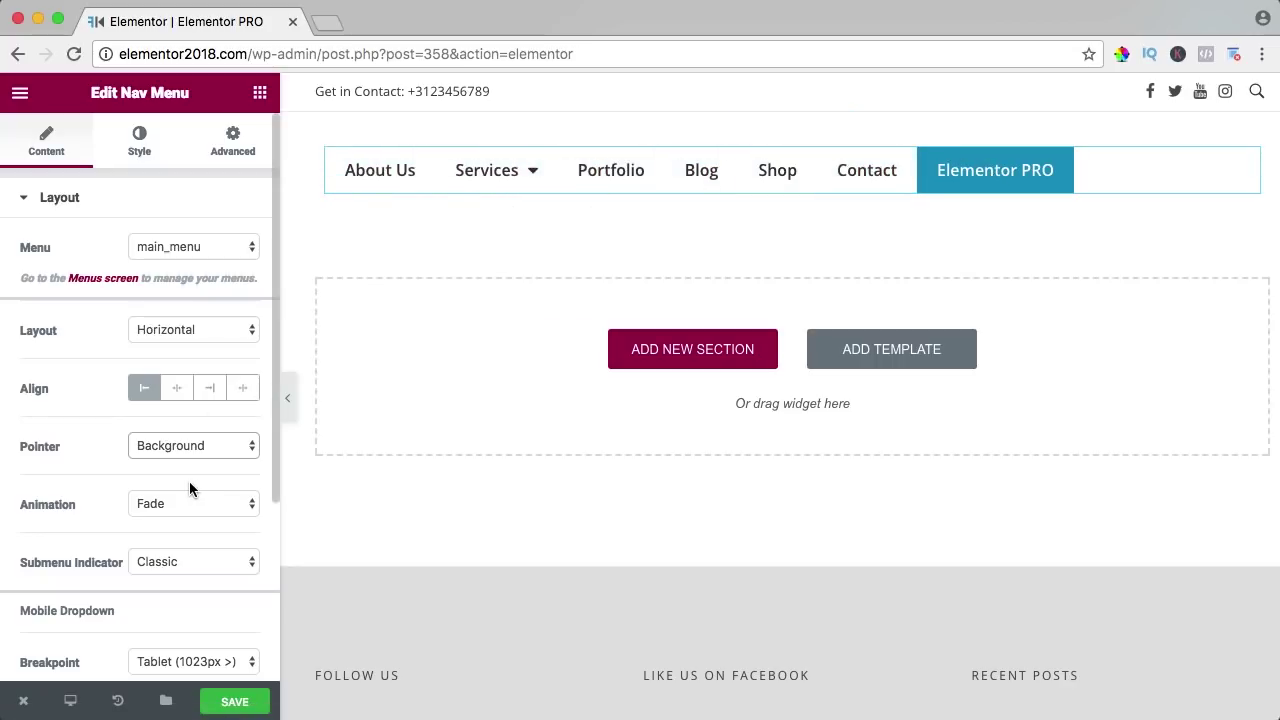
Try the Grow pointer animation on the nav menu, and set the animation to Sweep Down.
mouse_move(502, 172)
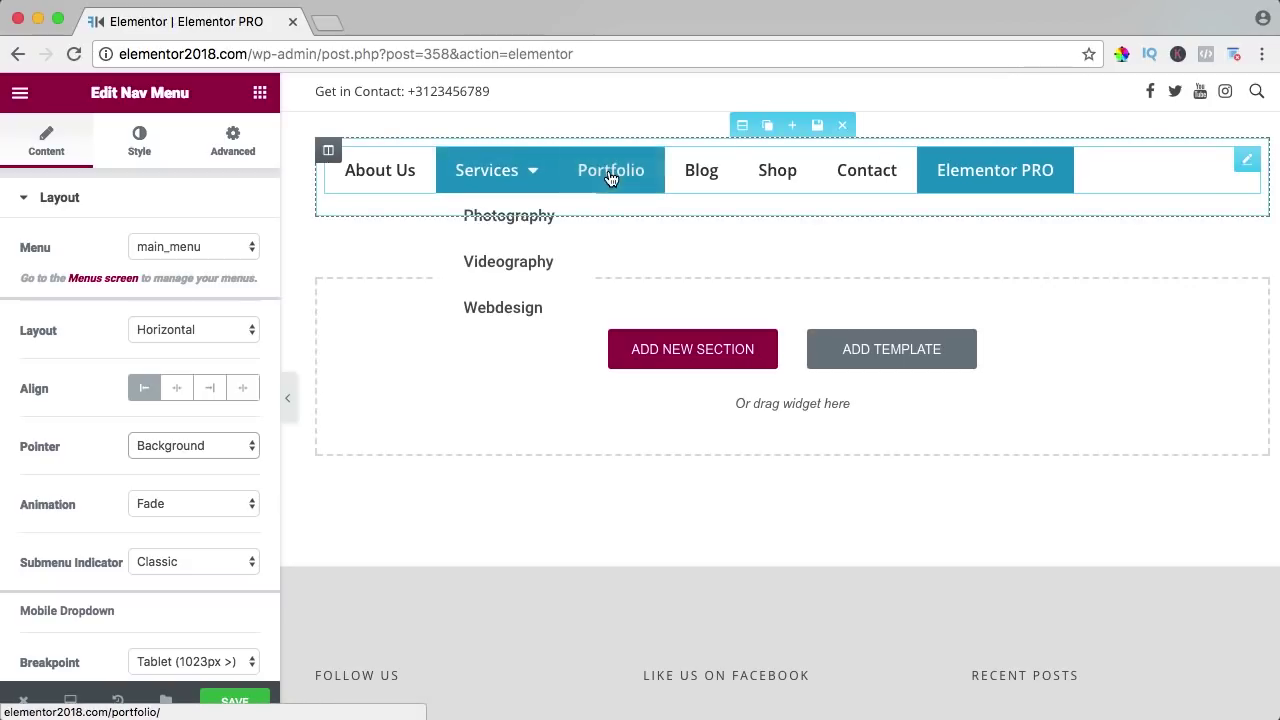
left_click(165, 504)
left_click(154, 520)
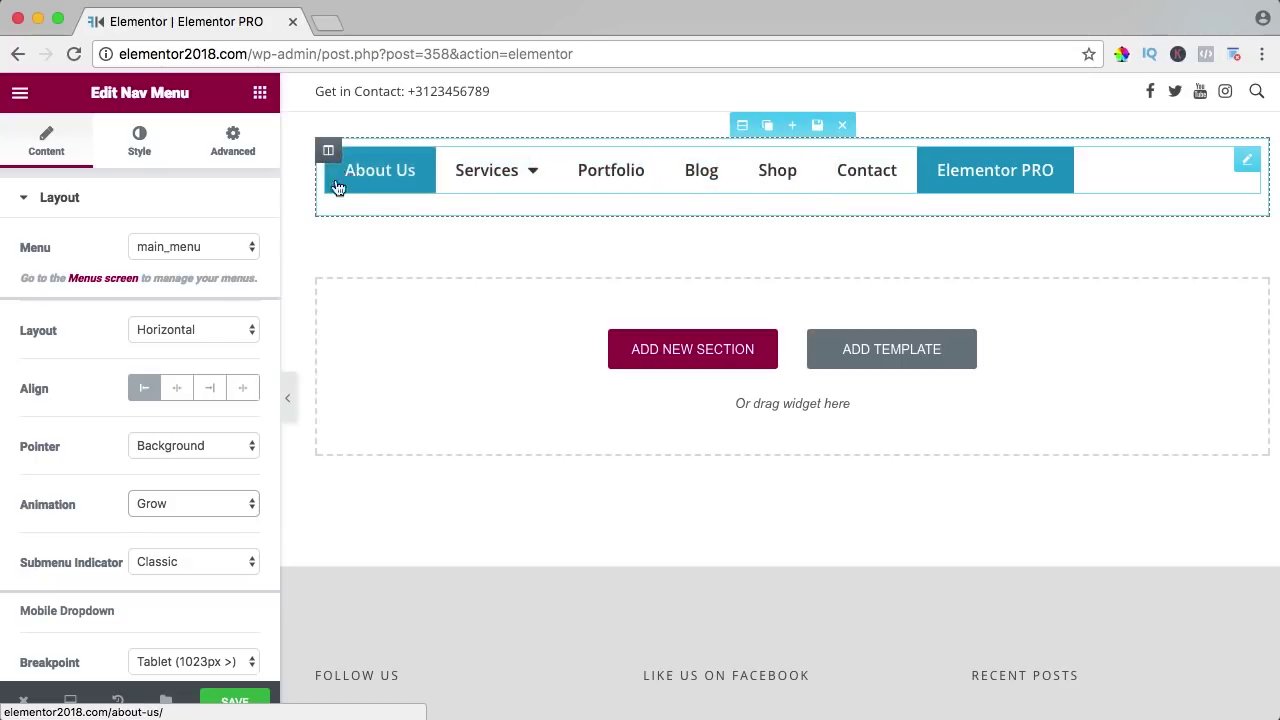
left_click(172, 501)
left_click(190, 588)
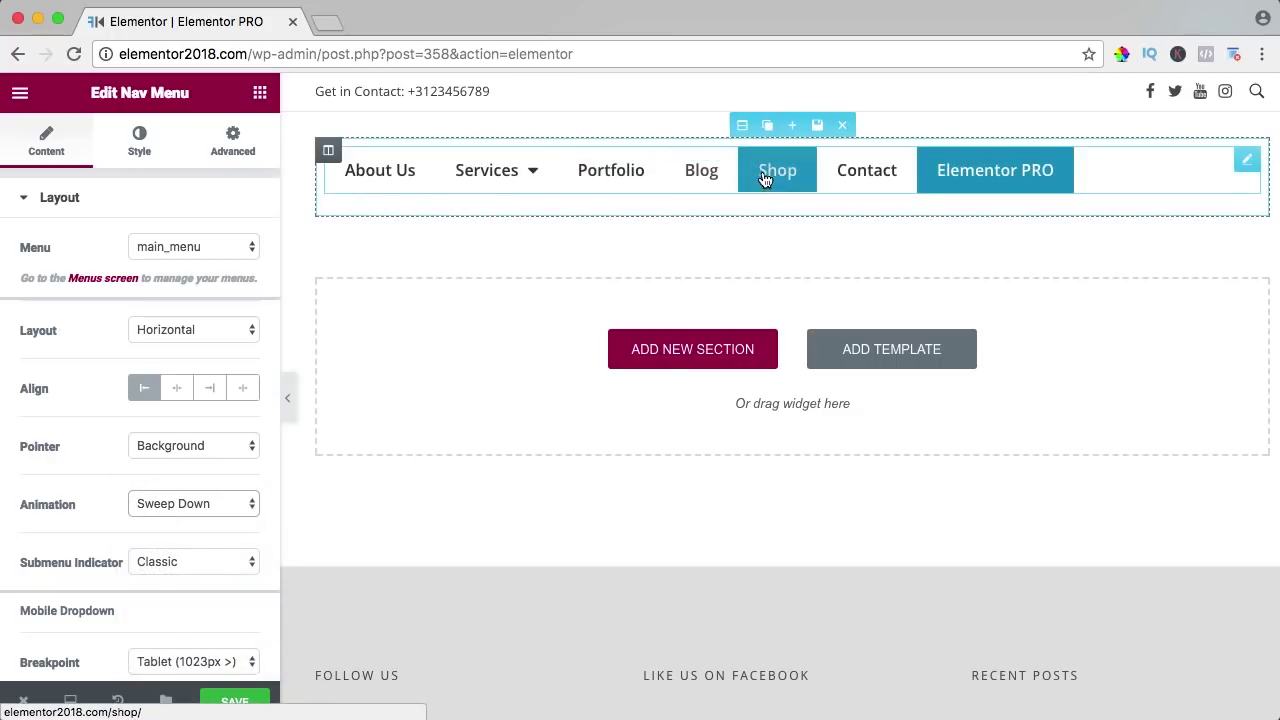
Try the Chevron and Plus submenu indicators on the Services item, and settle on Angle.
scroll(106, 486, "down", 2)
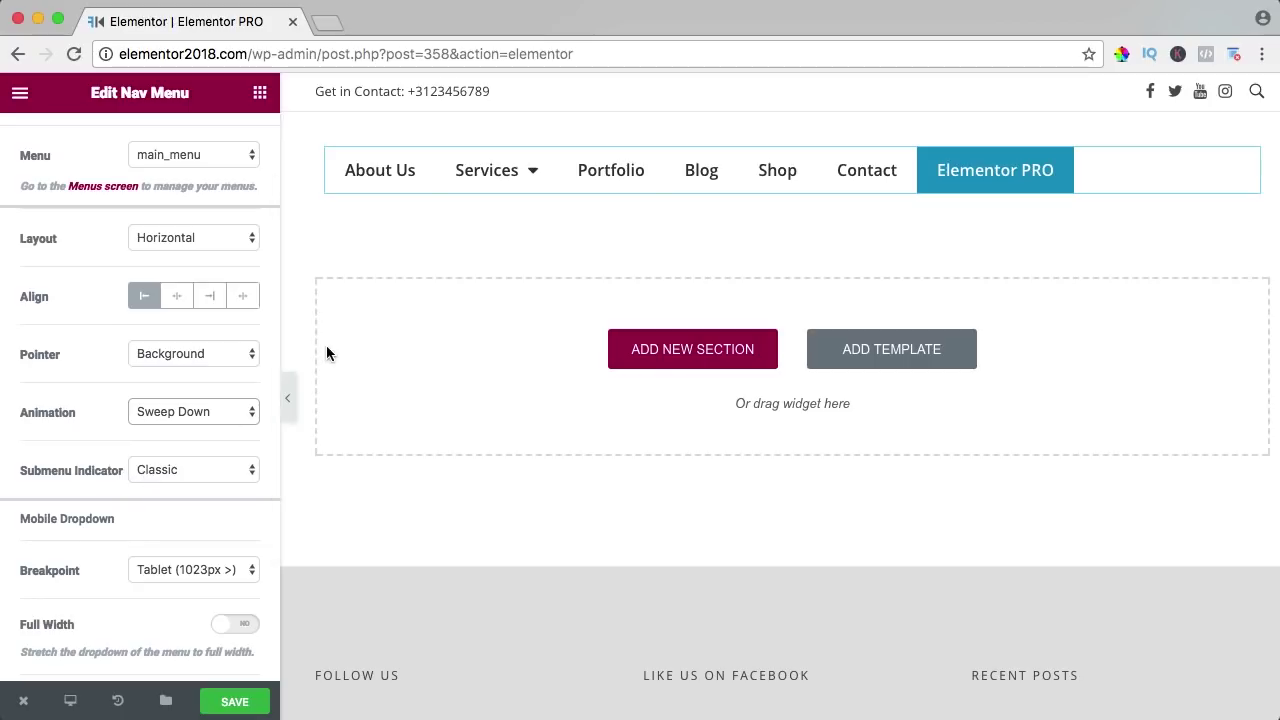
mouse_move(536, 175)
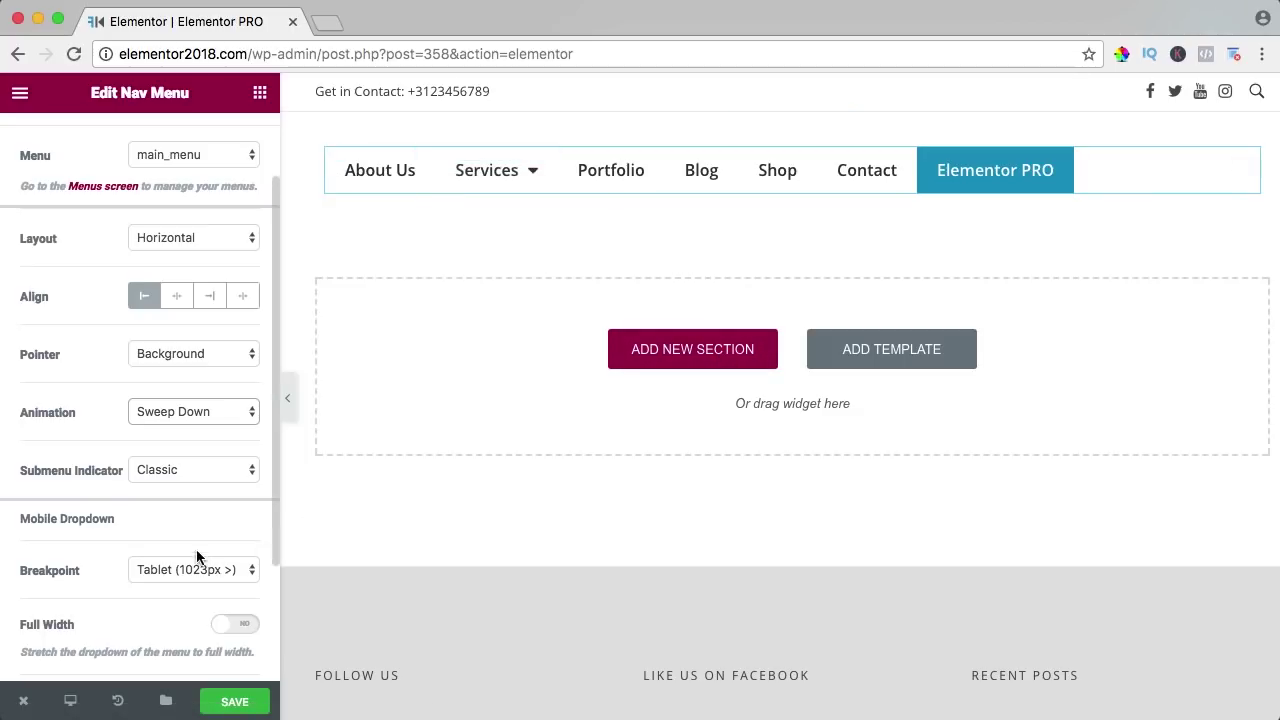
left_click(157, 470)
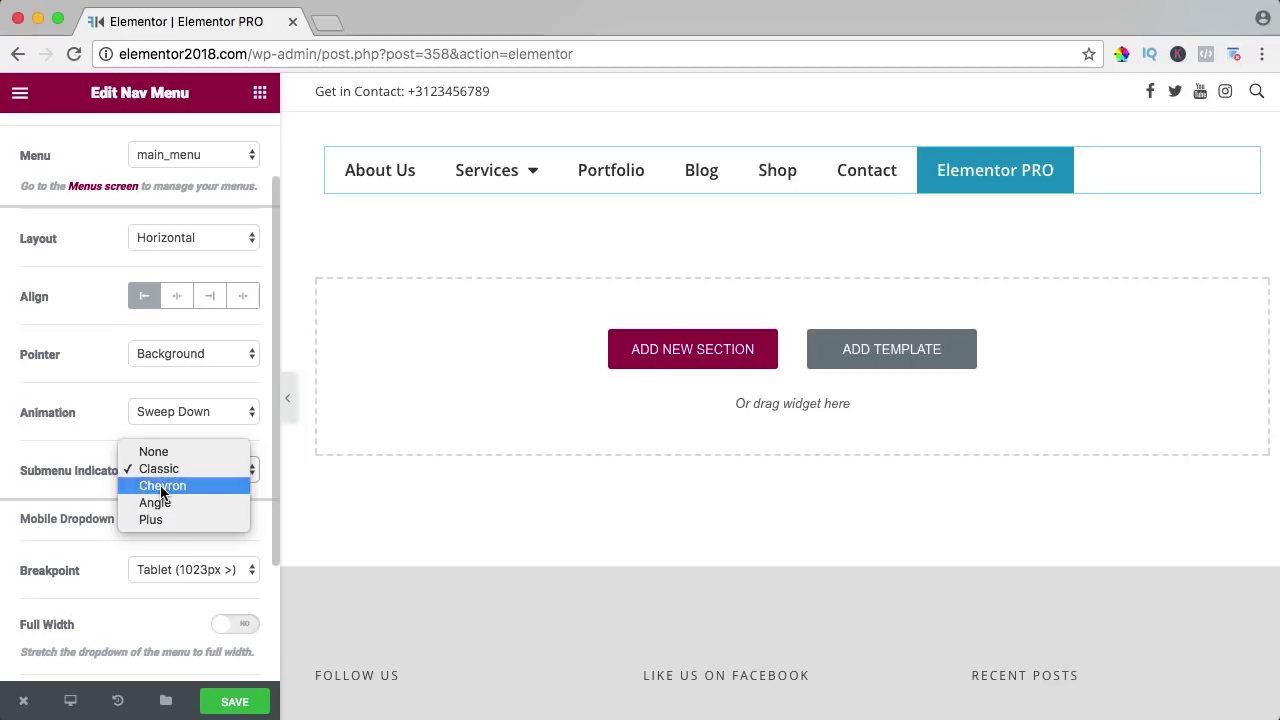
left_click(161, 486)
left_click(160, 484)
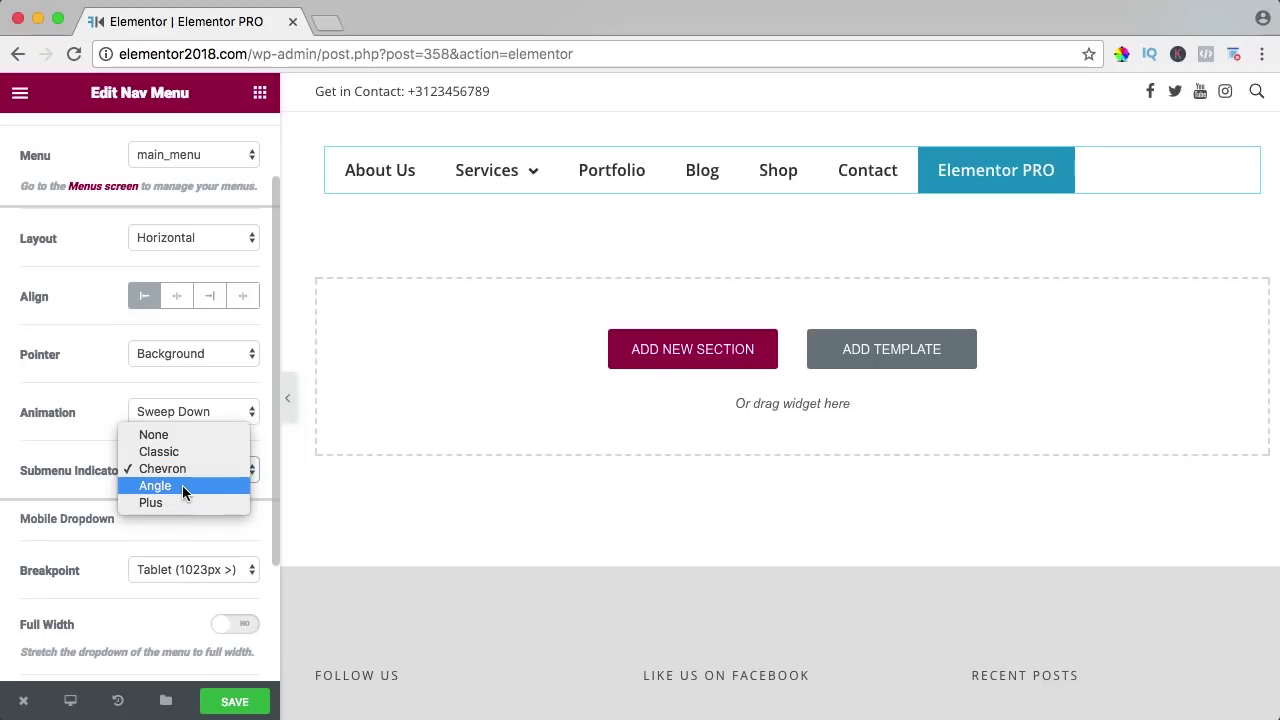
left_click(184, 485)
left_click(174, 466)
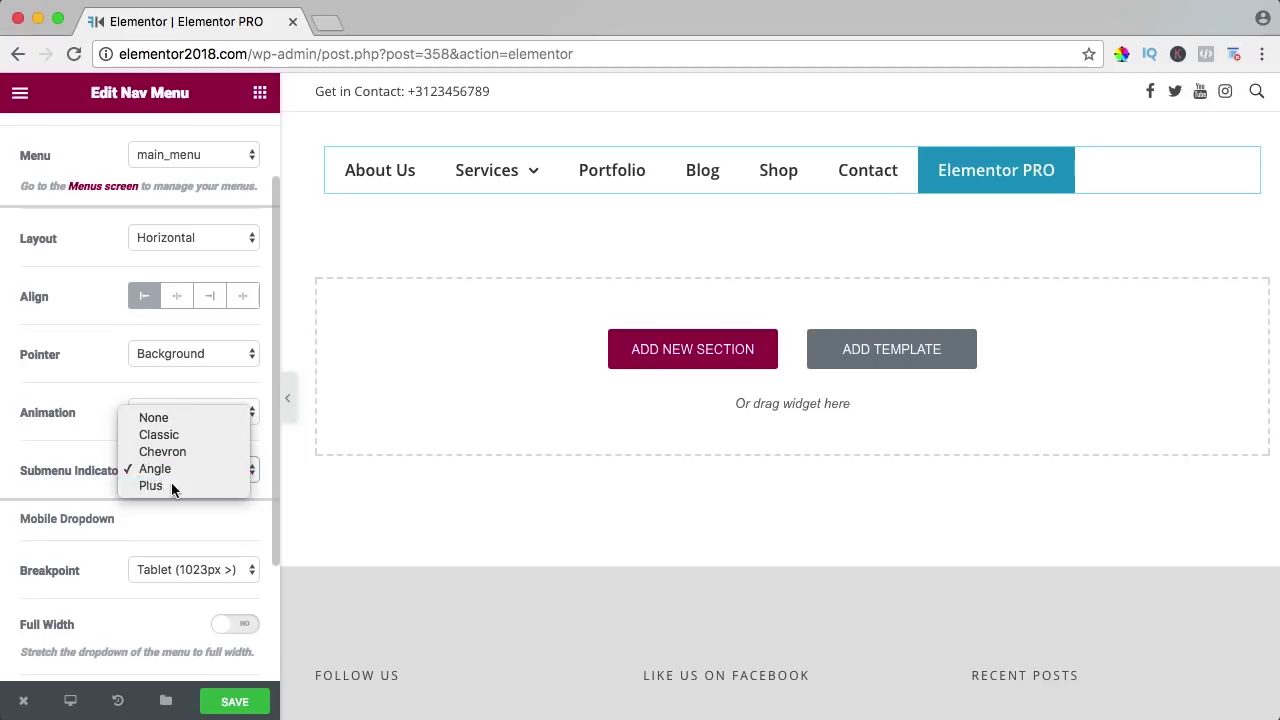
left_click(171, 482)
left_click(168, 470)
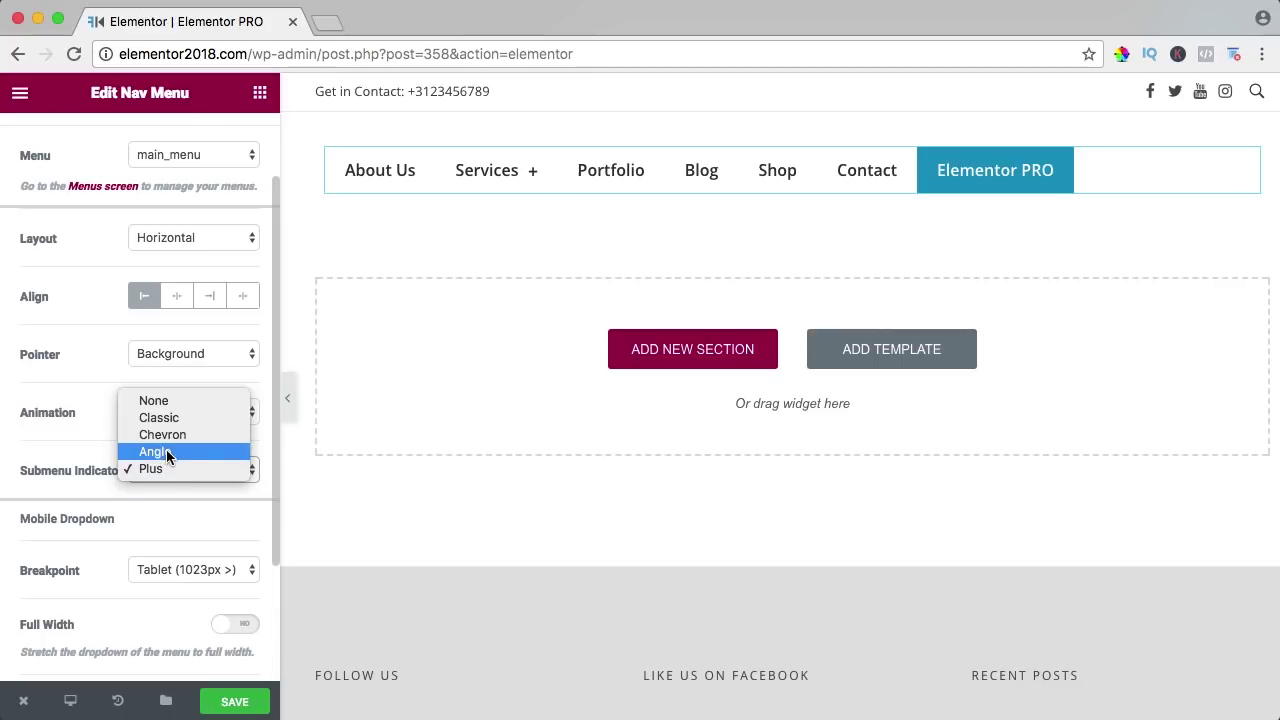
left_click(166, 449)
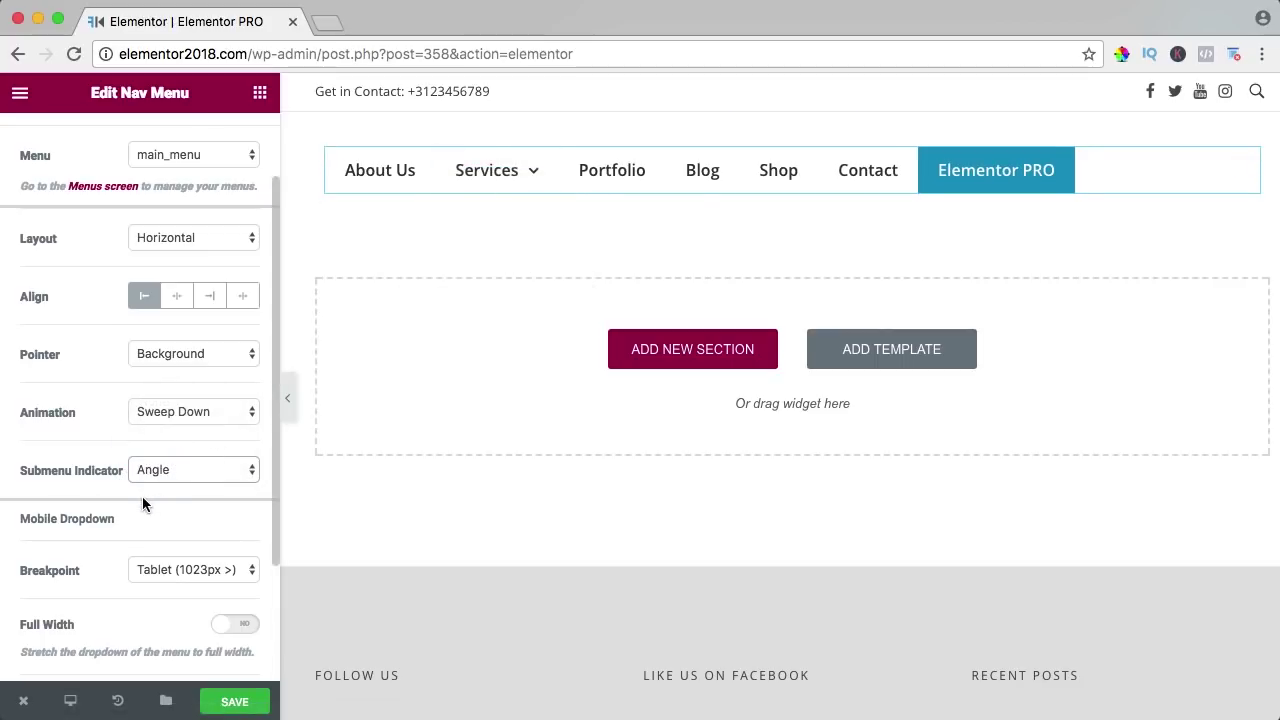
Save the page, check the mobile dropdown's Breakpoint options and view the live page in a narrow browser window beside the editor.
scroll(113, 496, "down", 3)
key("super+s")
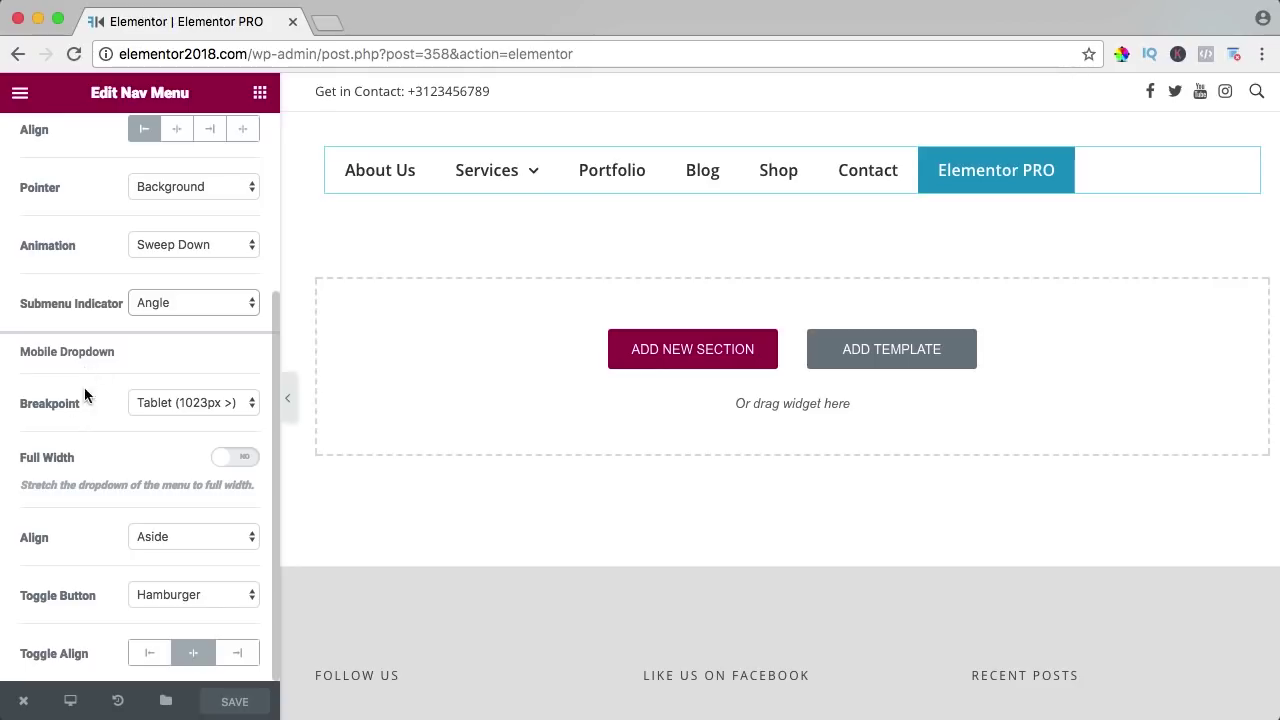
left_click(184, 403)
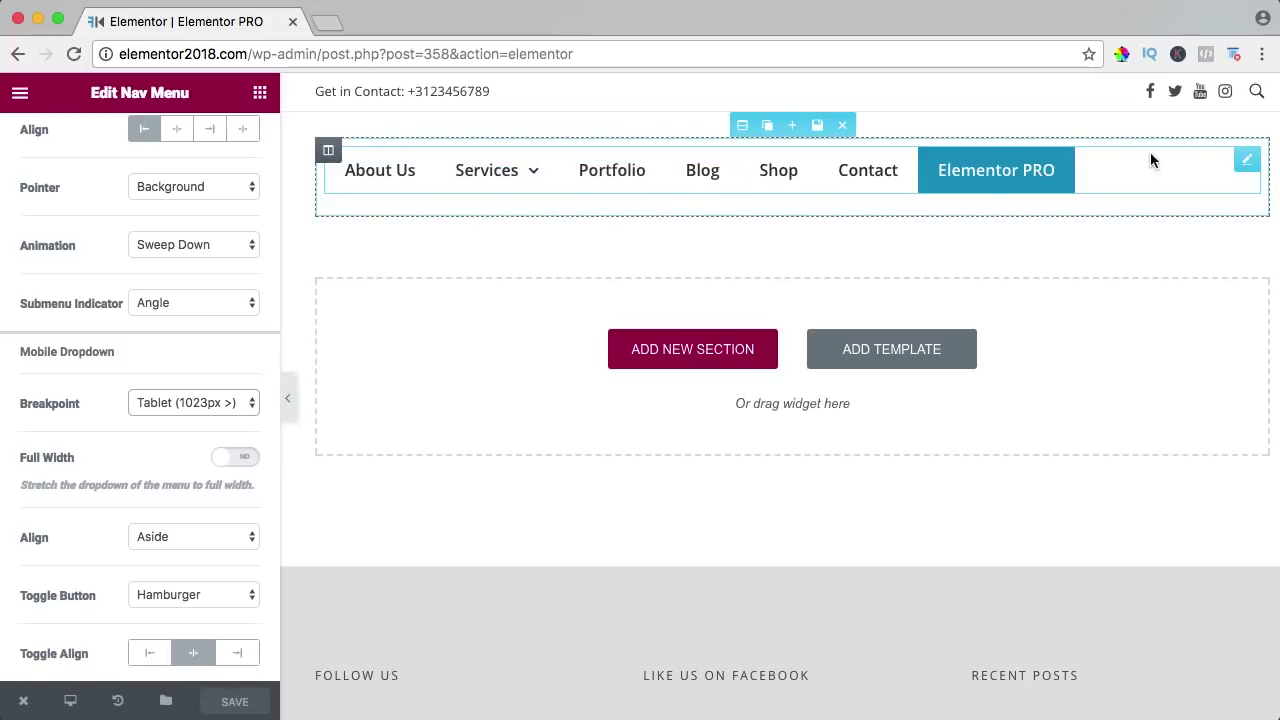
scroll(140, 300, "up", 3)
left_click(193, 203)
left_click(124, 234)
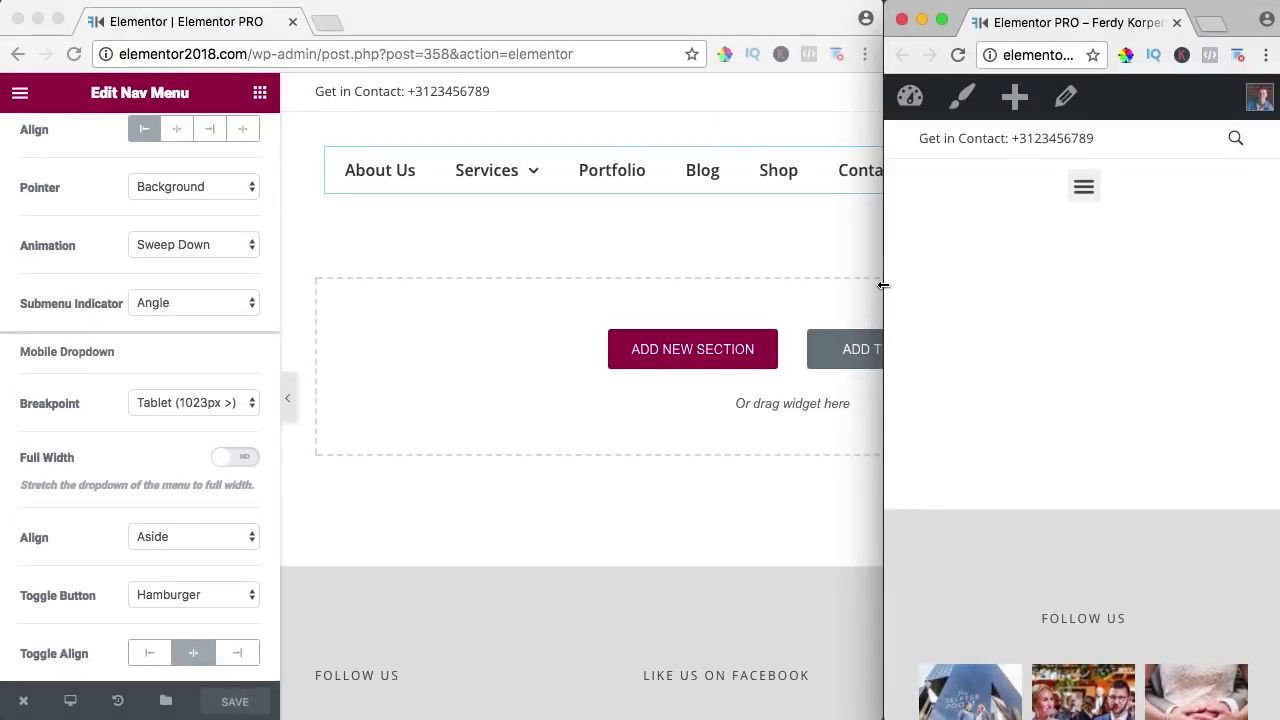
mouse_move(879, 285)
left_mouse_down()
mouse_move(56, 301)
mouse_move(894, 278)
left_mouse_up()
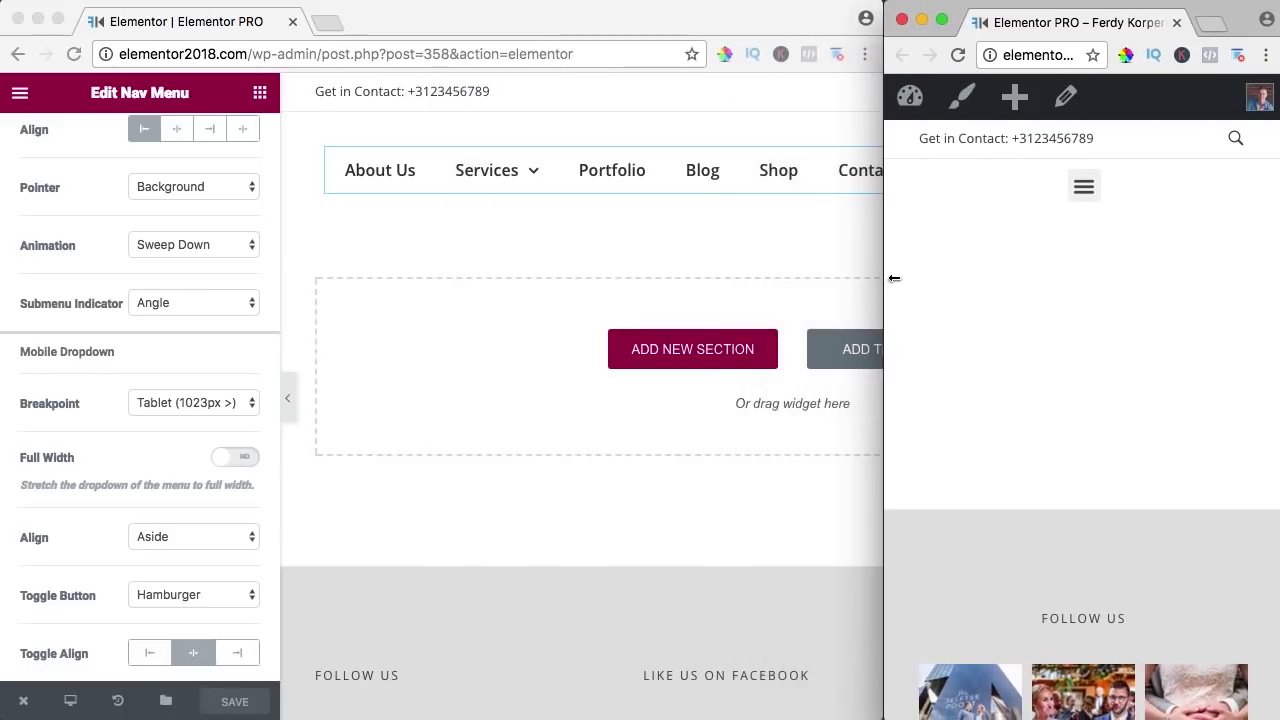
Test the hamburger toggle and the Services submenu in the narrow live page.
left_click(1081, 192)
left_click(1223, 285)
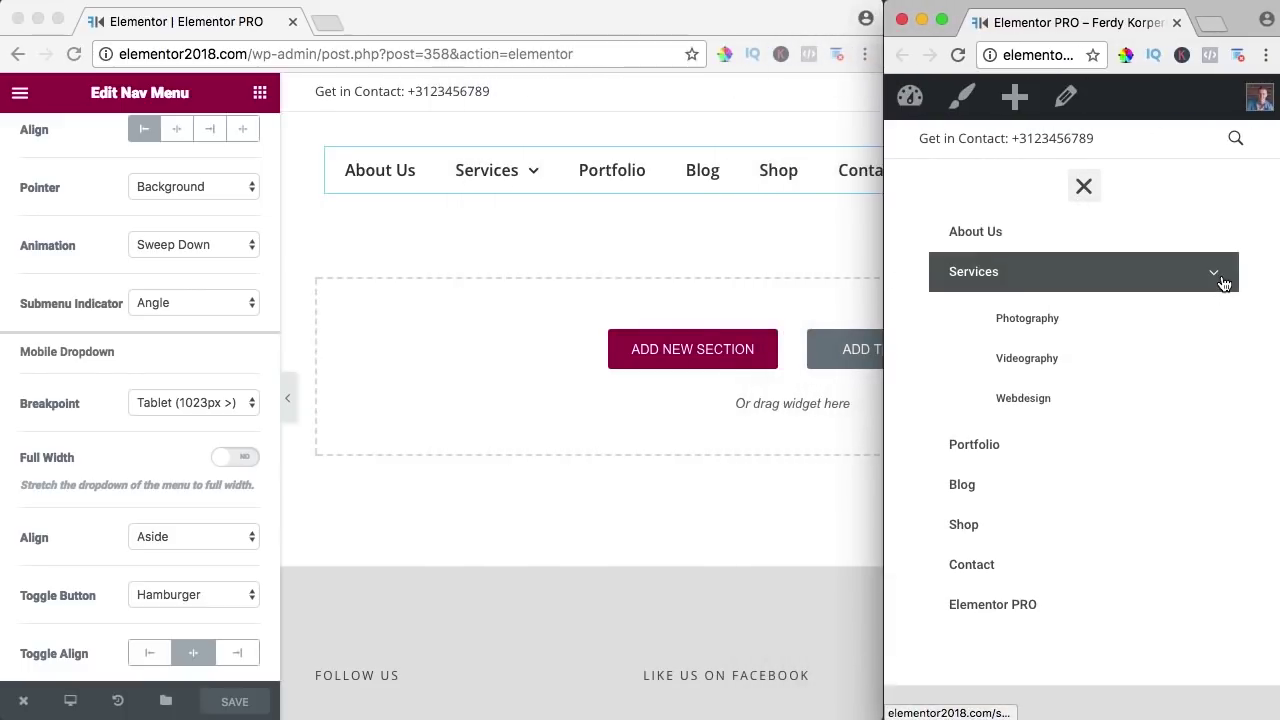
left_click(1223, 285)
left_click(141, 470)
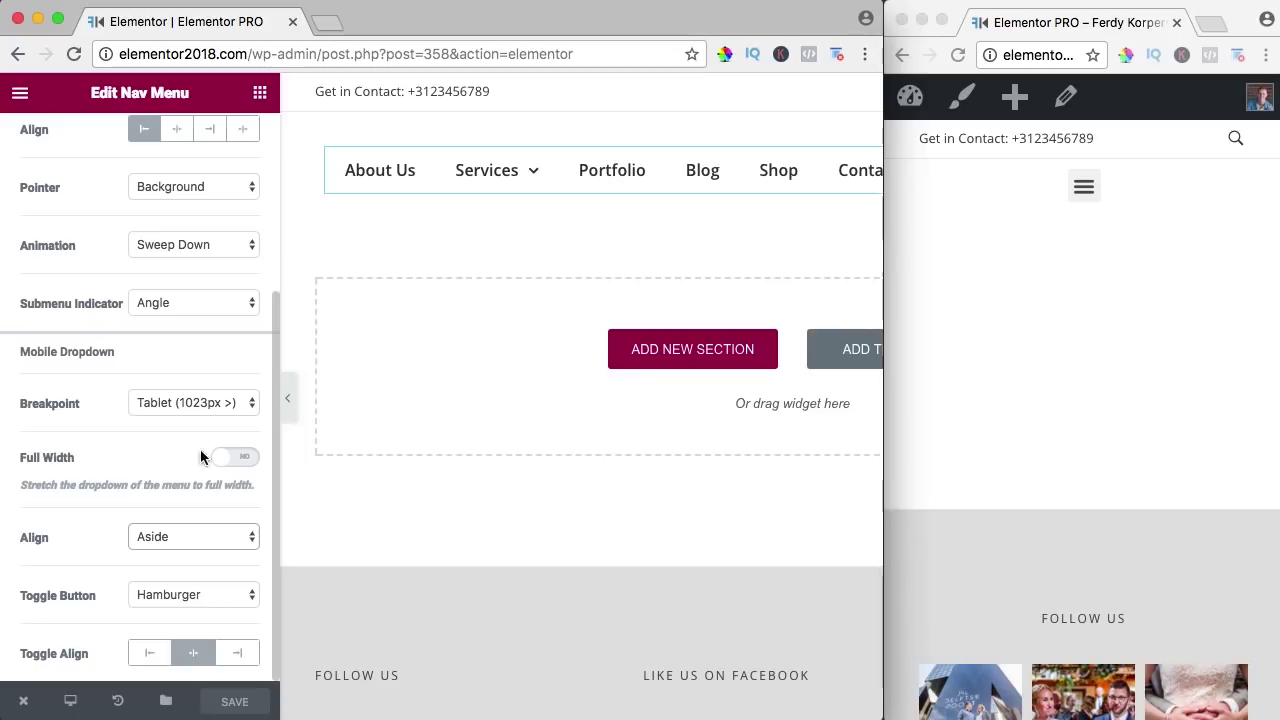
left_click(1074, 214)
left_click(1084, 189)
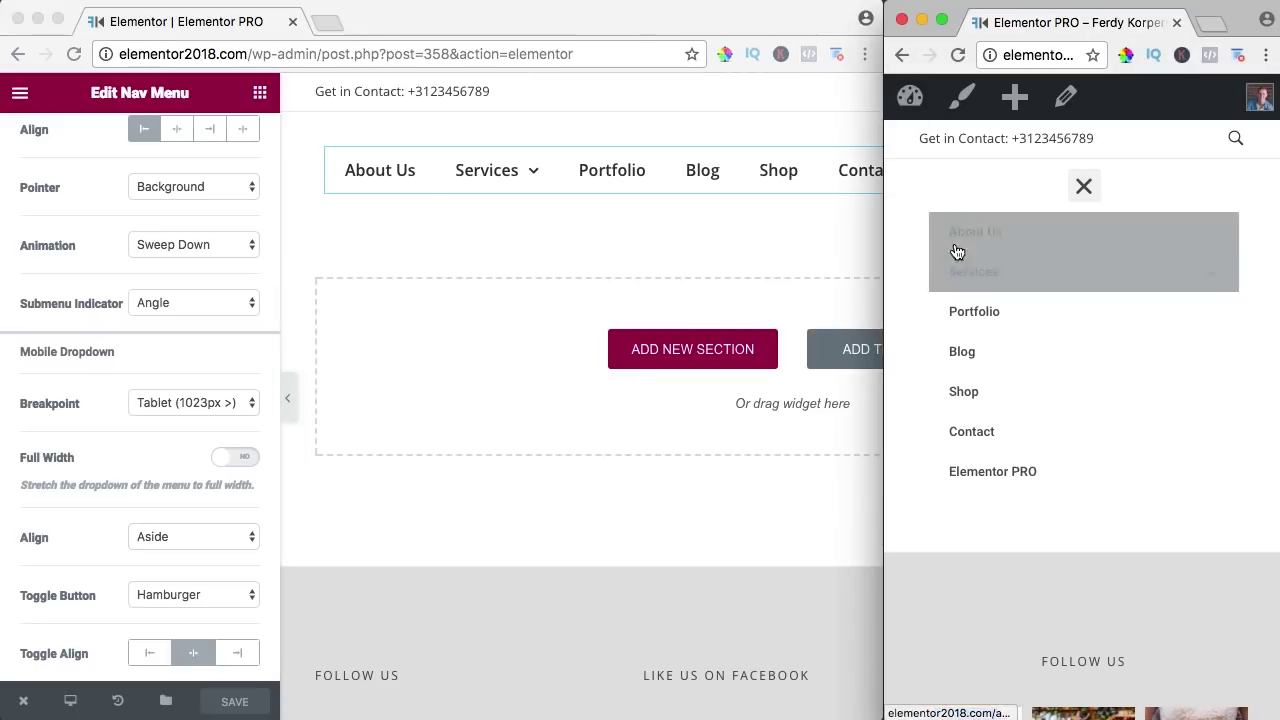
Turn on Full Width for the mobile dropdown, save and check the menu in the live page.
left_click(235, 457)
key("super+s")
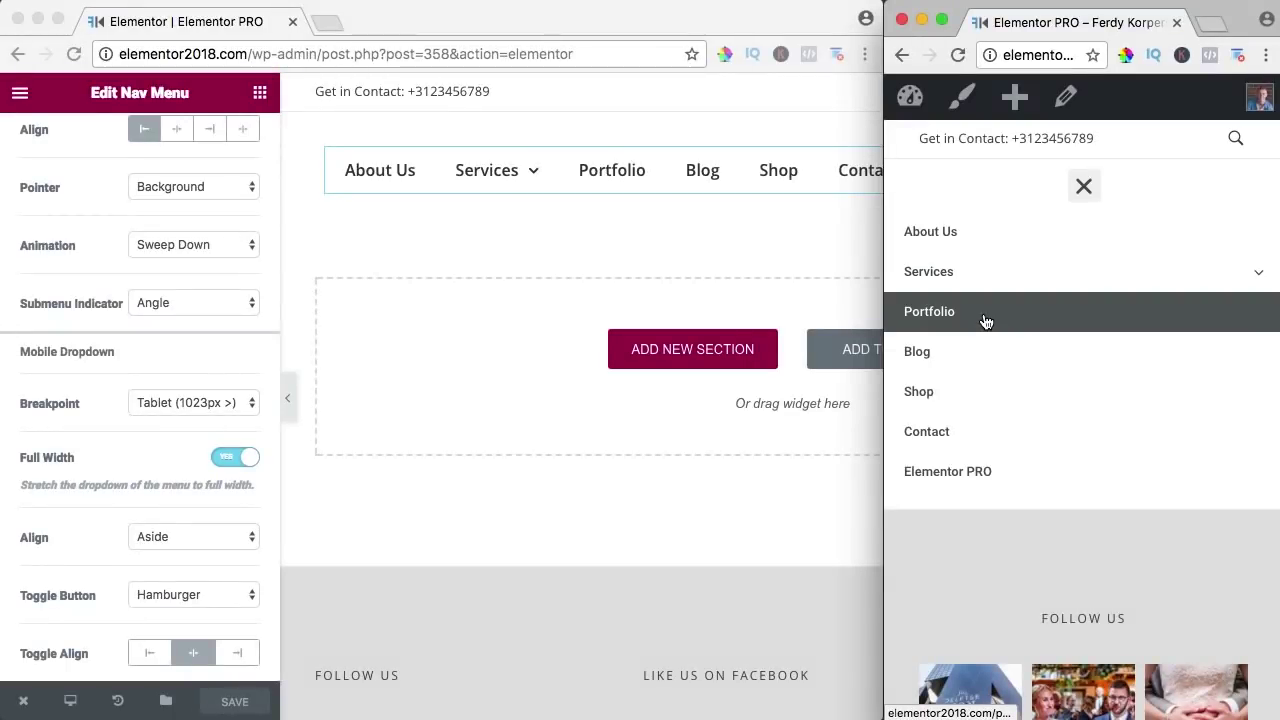
left_click(117, 506)
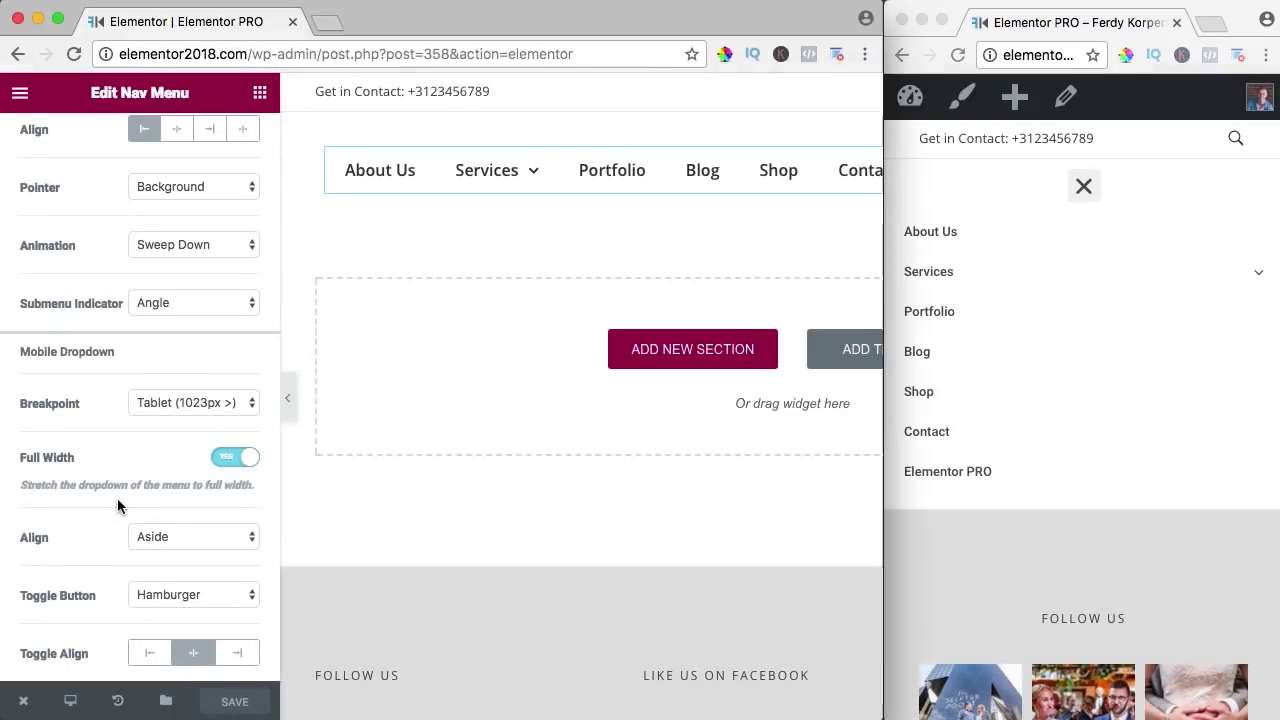
Try Center alignment for the mobile dropdown items in the live page, and return the alignment to Aside.
left_click(165, 537)
left_click(163, 552)
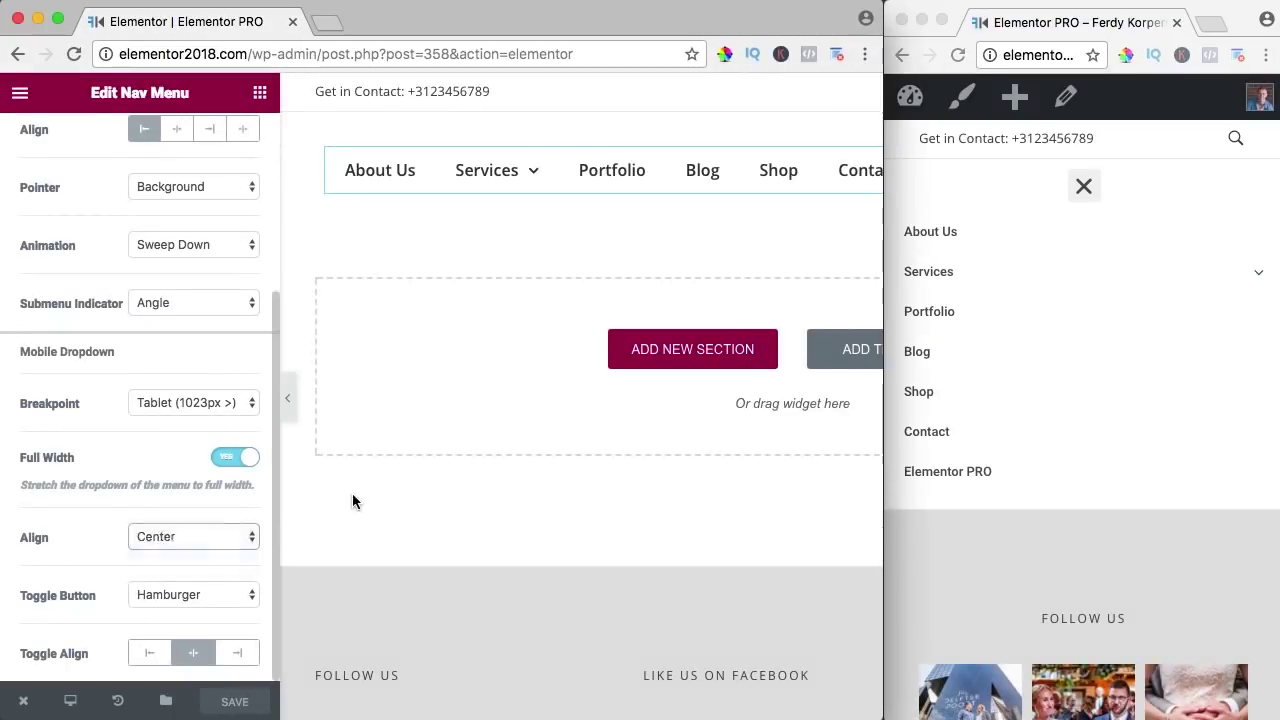
left_click(1003, 200)
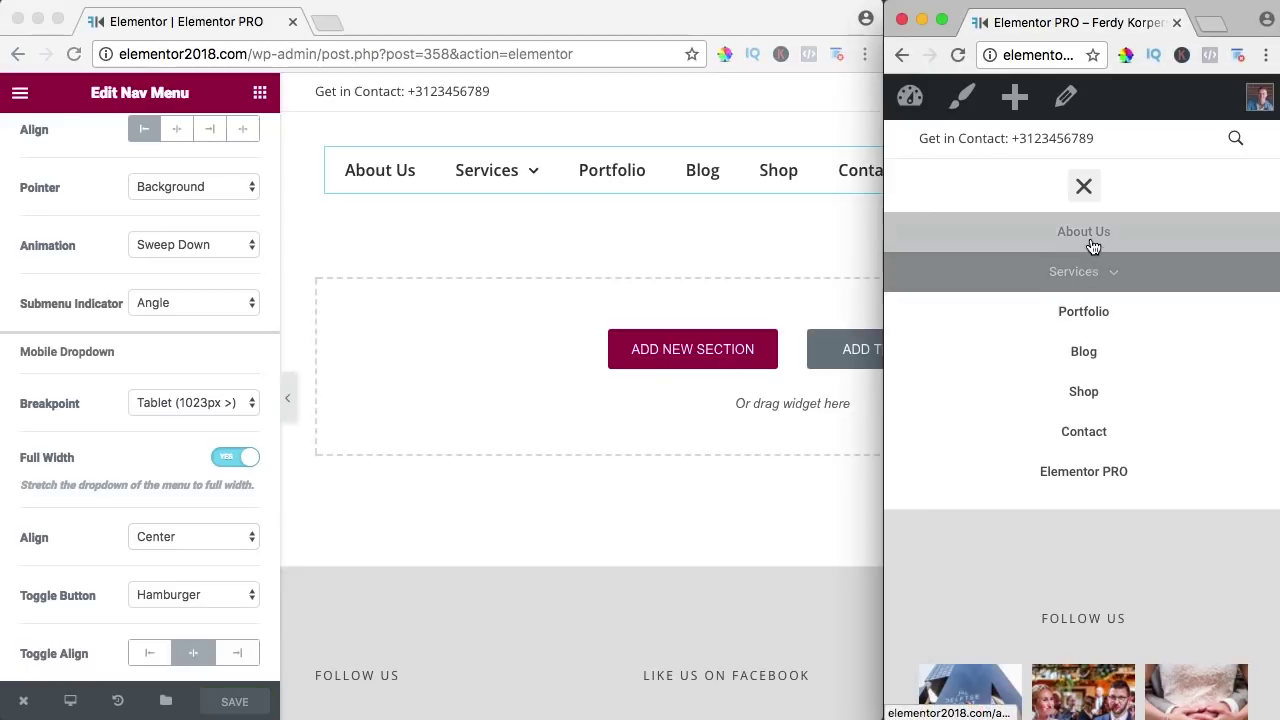
left_click(185, 539)
left_click(174, 538)
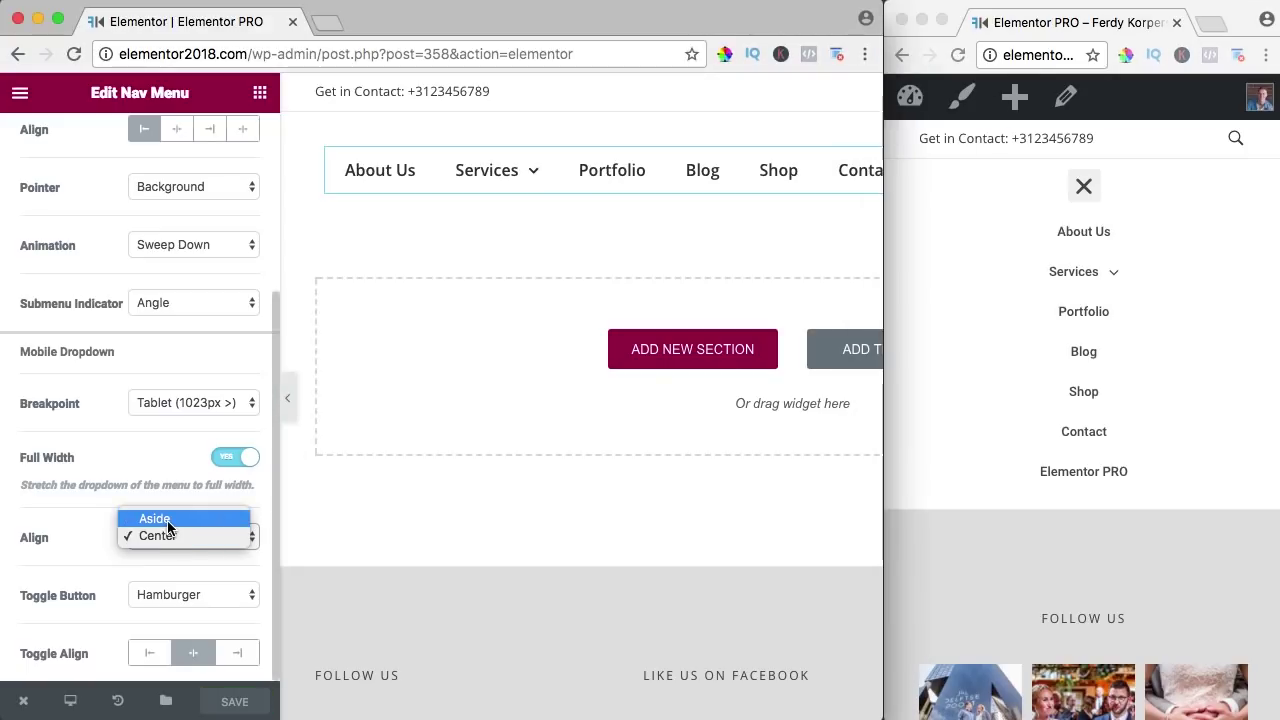
left_click(155, 519)
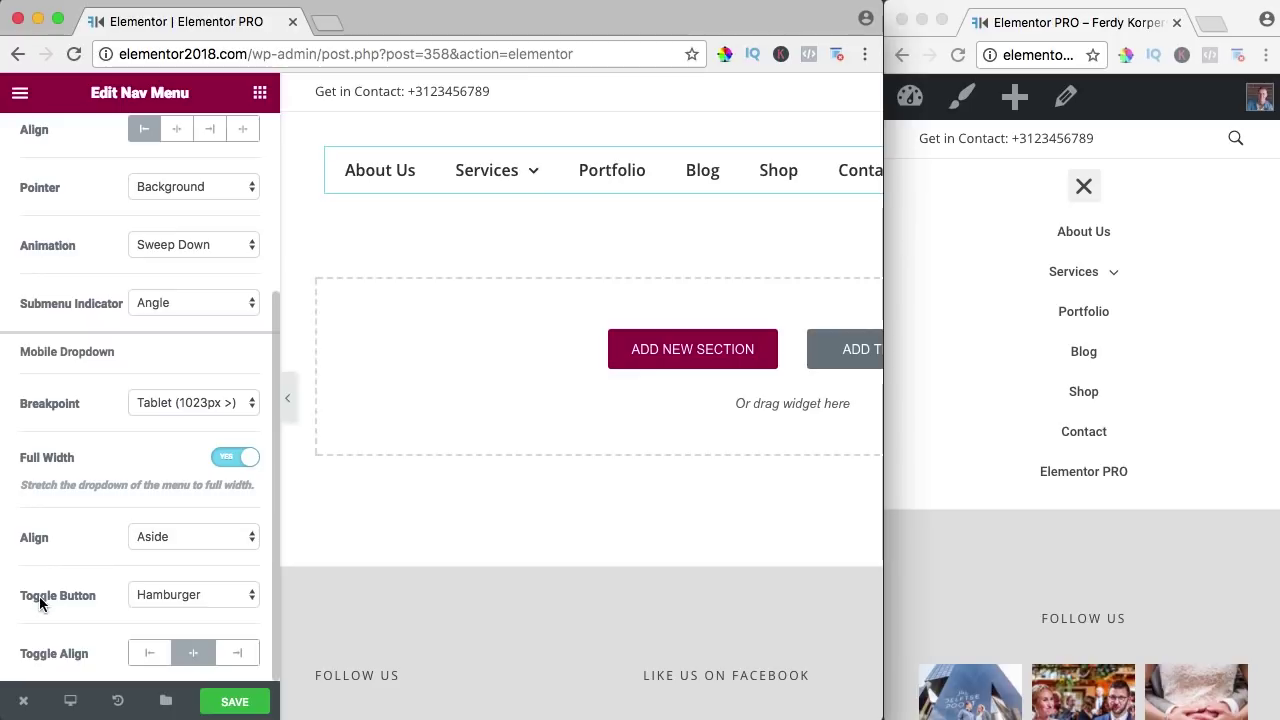
Try None as the mobile dropdown's toggle button, save and reload the live page.
left_click(207, 594)
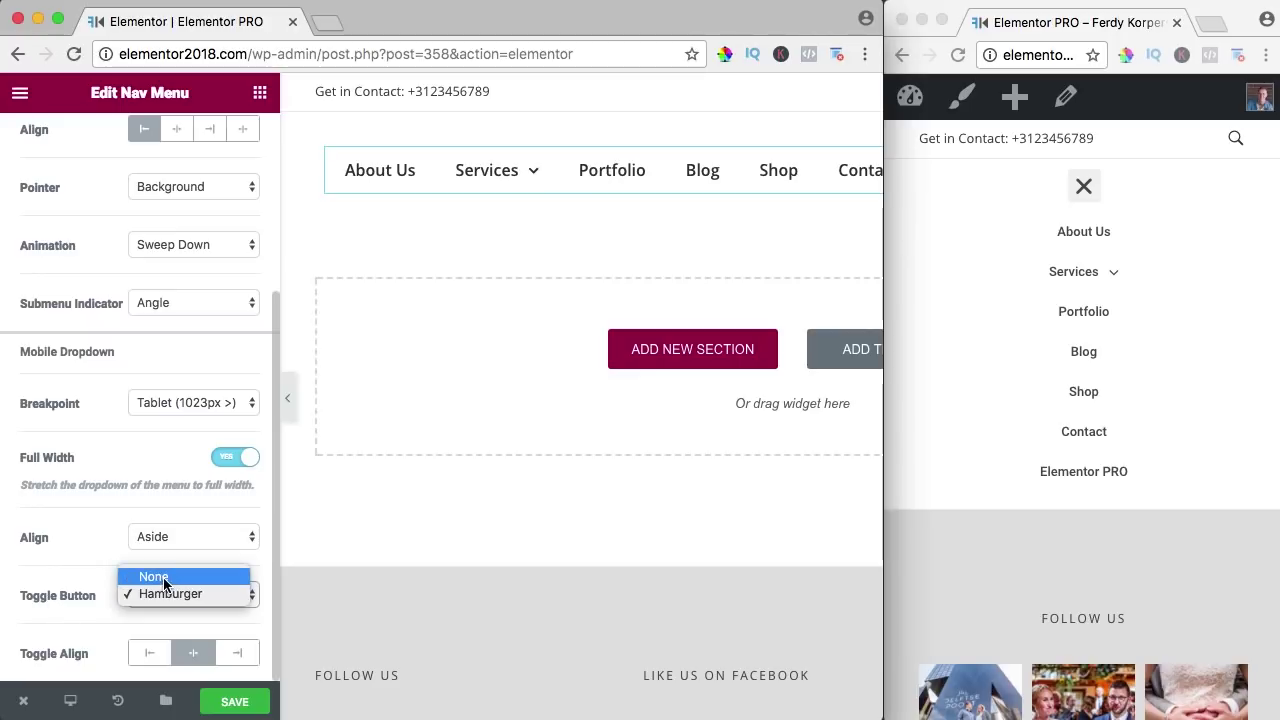
left_click(165, 584)
key("super+s")
left_click(1102, 188)
key("super+r")
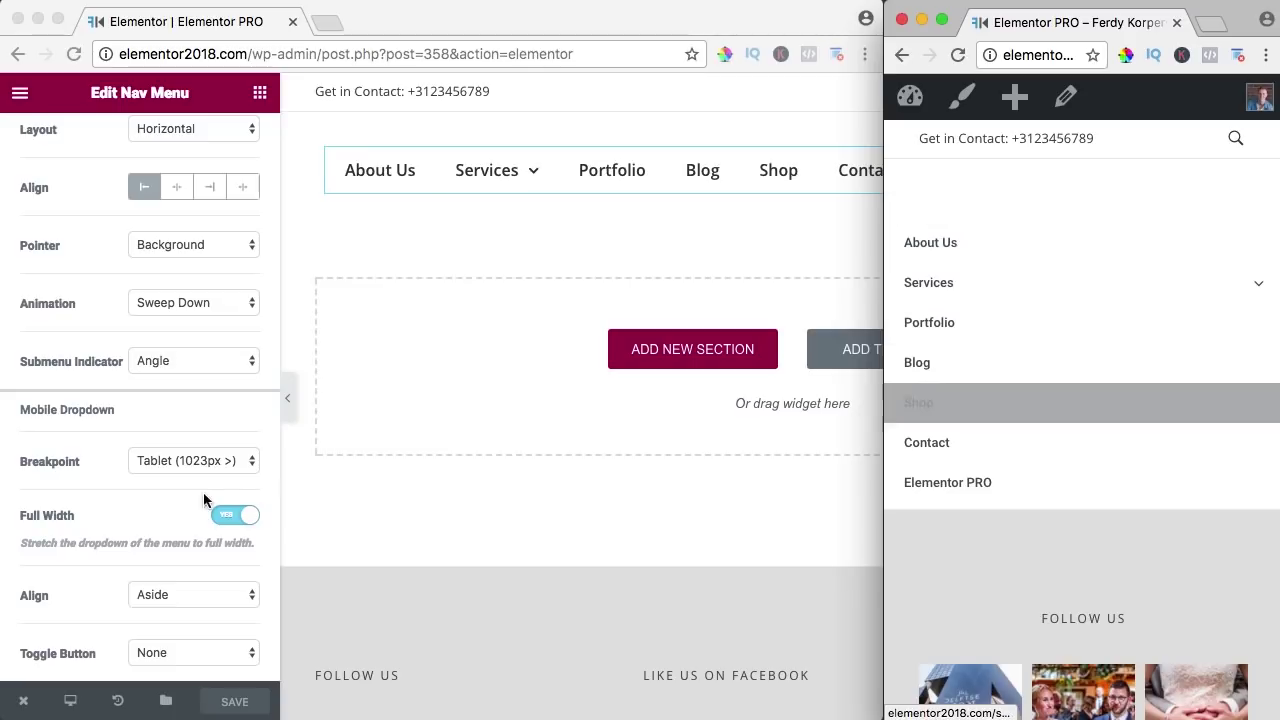
Return the toggle button to Hamburger, save, reload the live page and test opening and closing the menu.
left_click(59, 583)
left_click(140, 654)
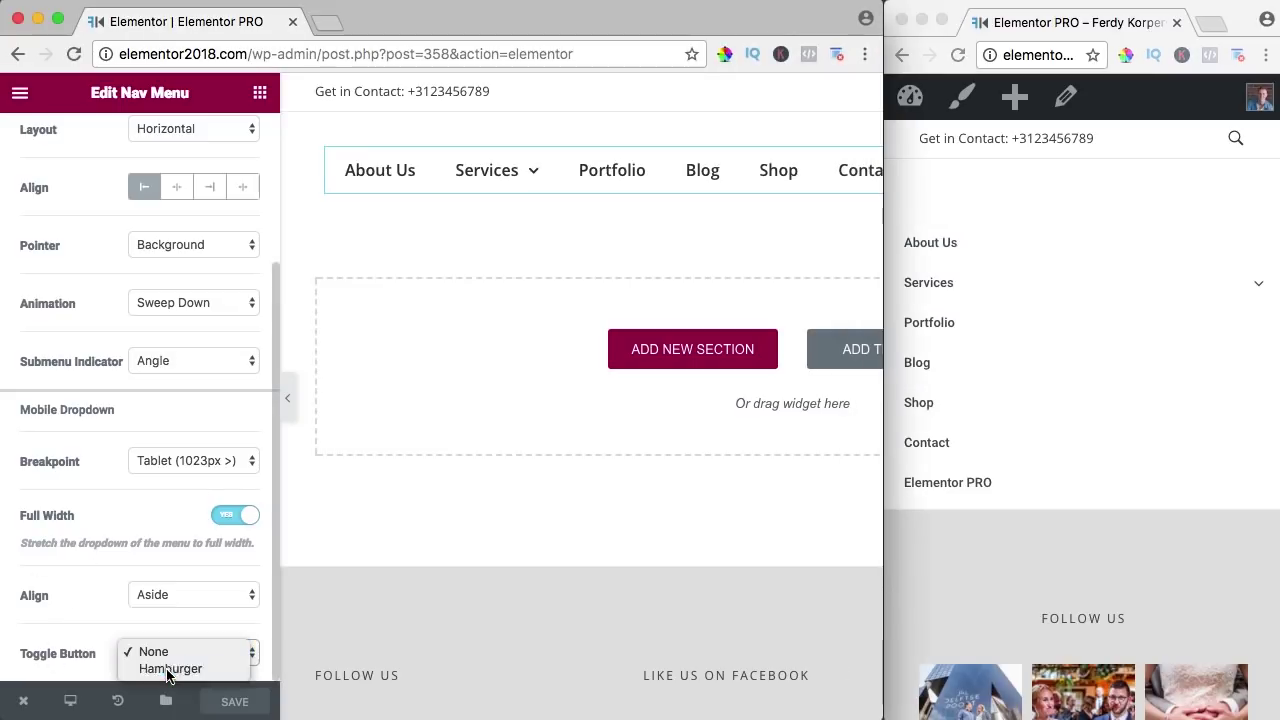
left_click(163, 676)
scroll(112, 616, "down", 1)
key("super+s")
left_click(1118, 168)
key("super+r")
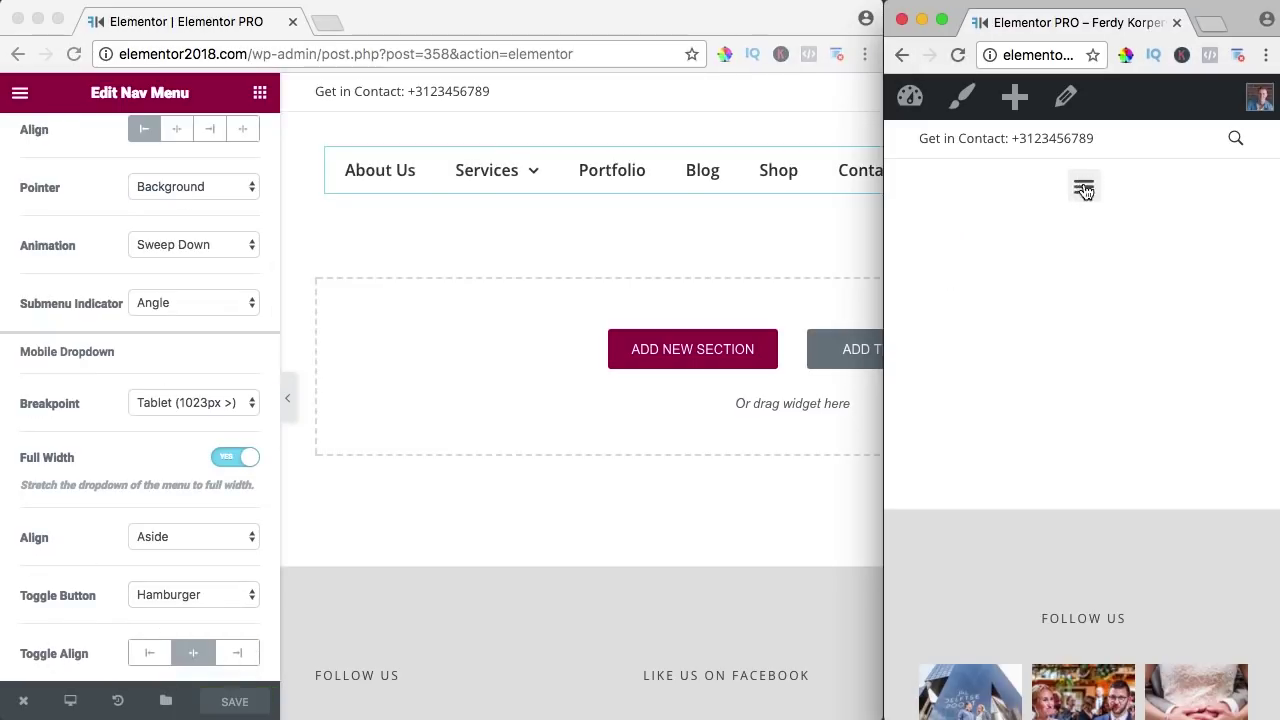
left_click(1084, 189)
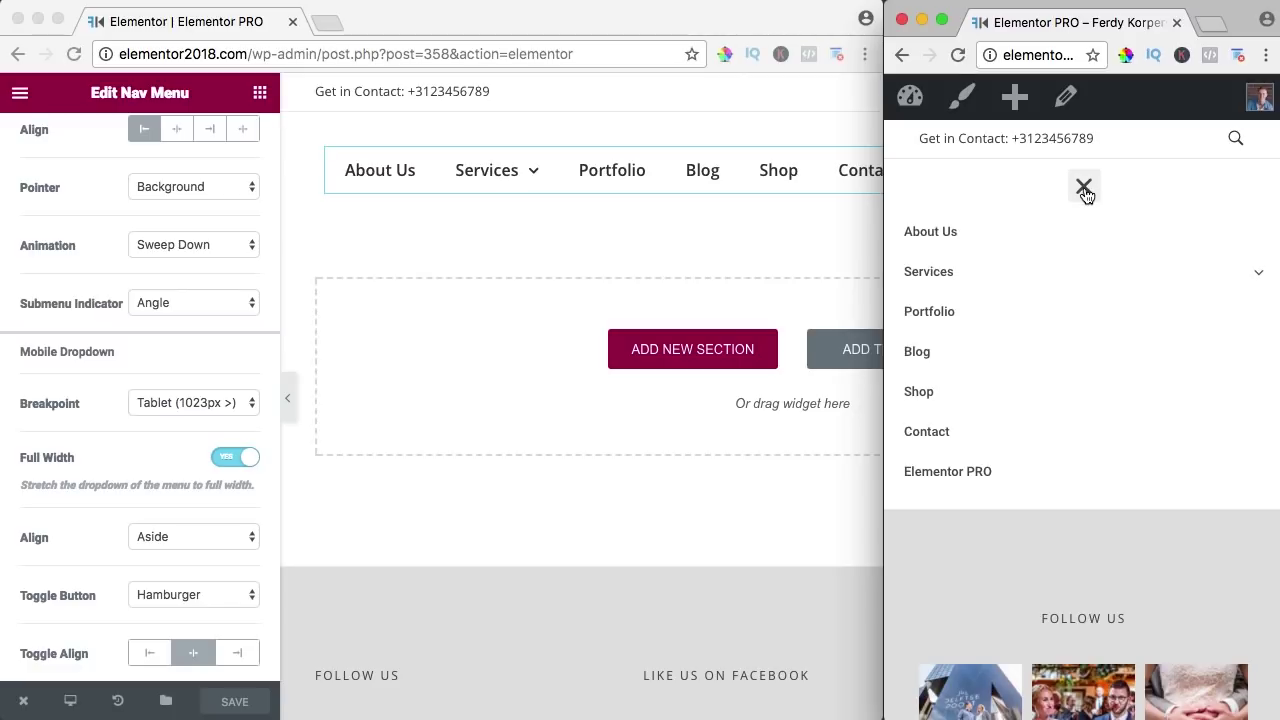
left_click(1084, 190)
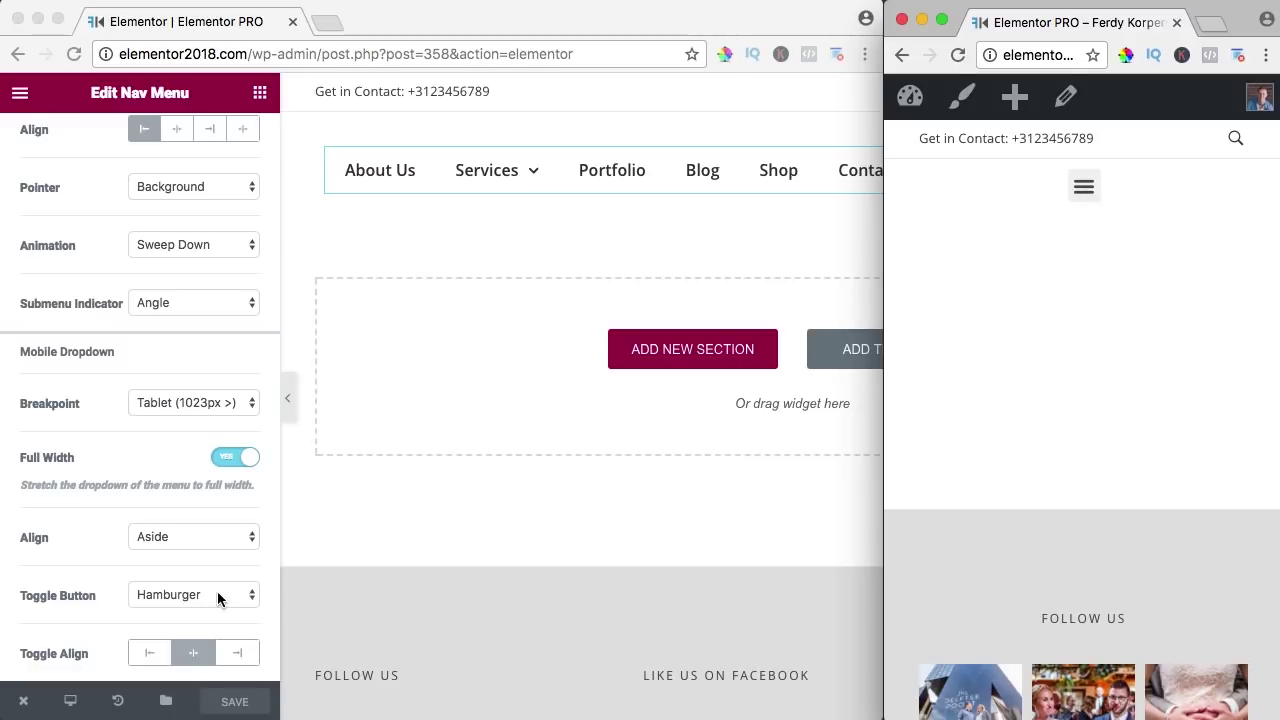
Try right alignment for the hamburger toggle, return it to center and save the page.
left_click(255, 660)
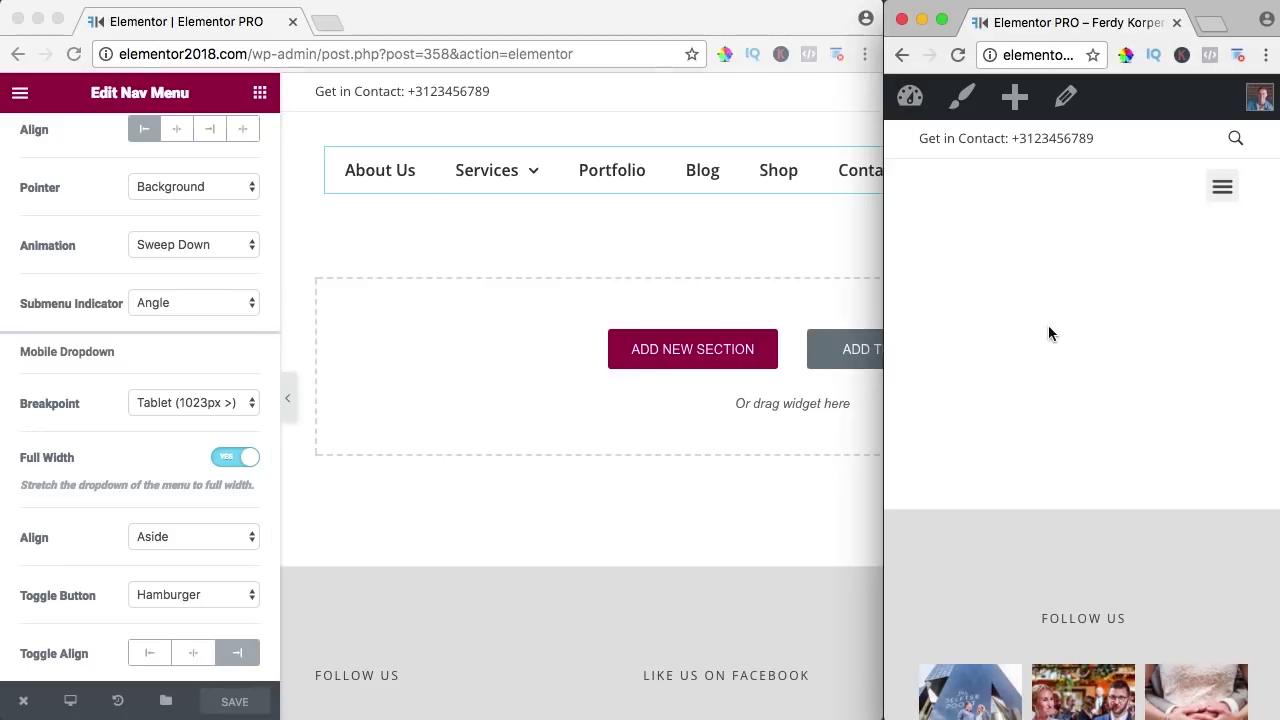
left_click(193, 653)
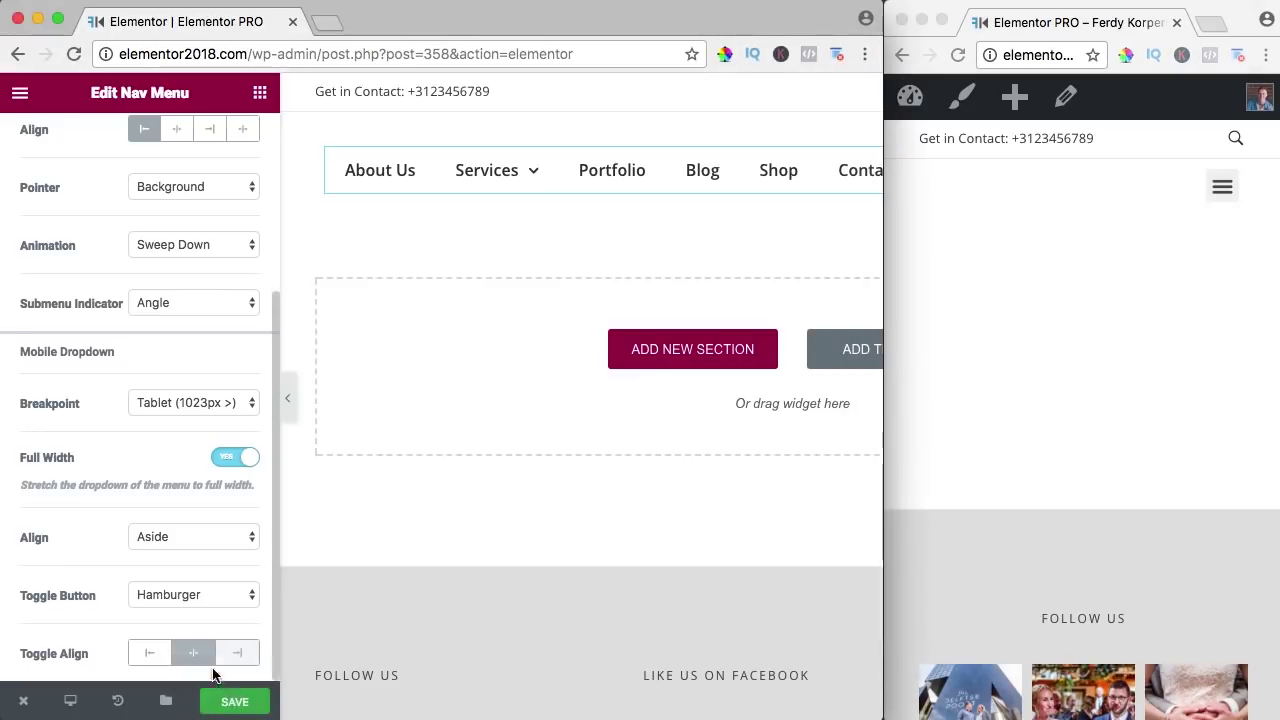
left_click(240, 701)
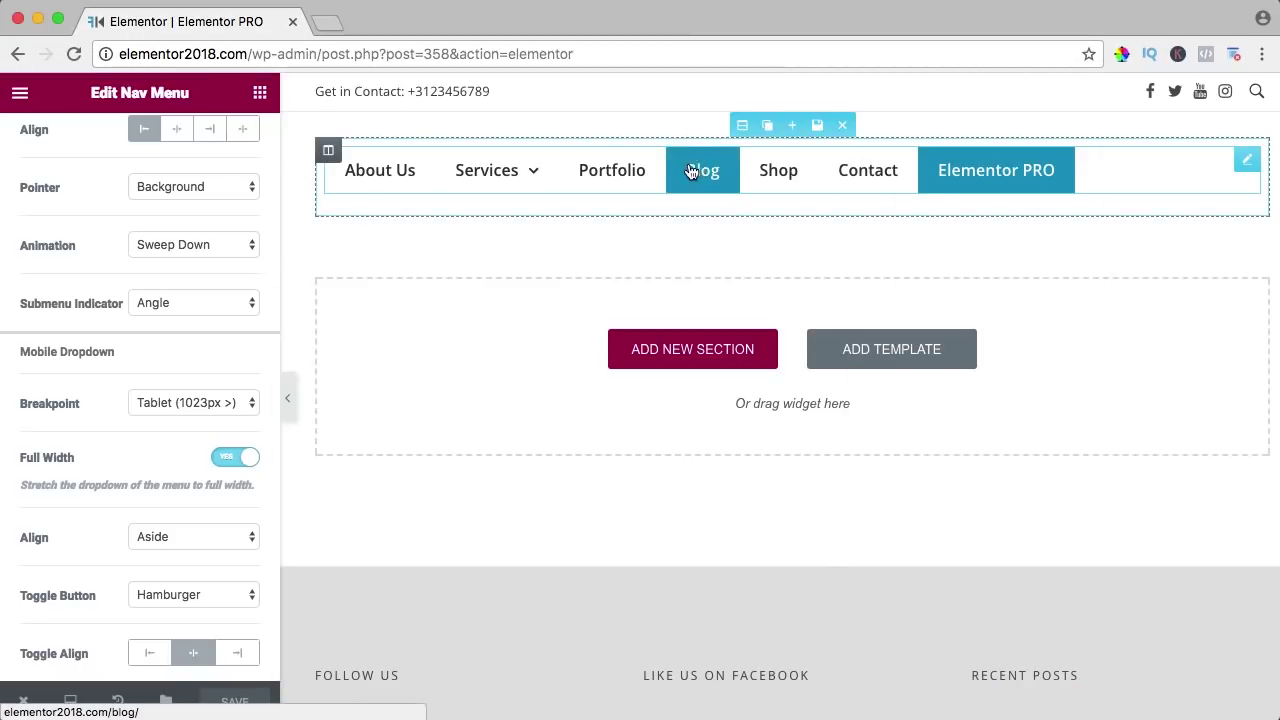
Duplicate the nav menu's column and remove the copied nav menu from the second column.
mouse_move(330, 150)
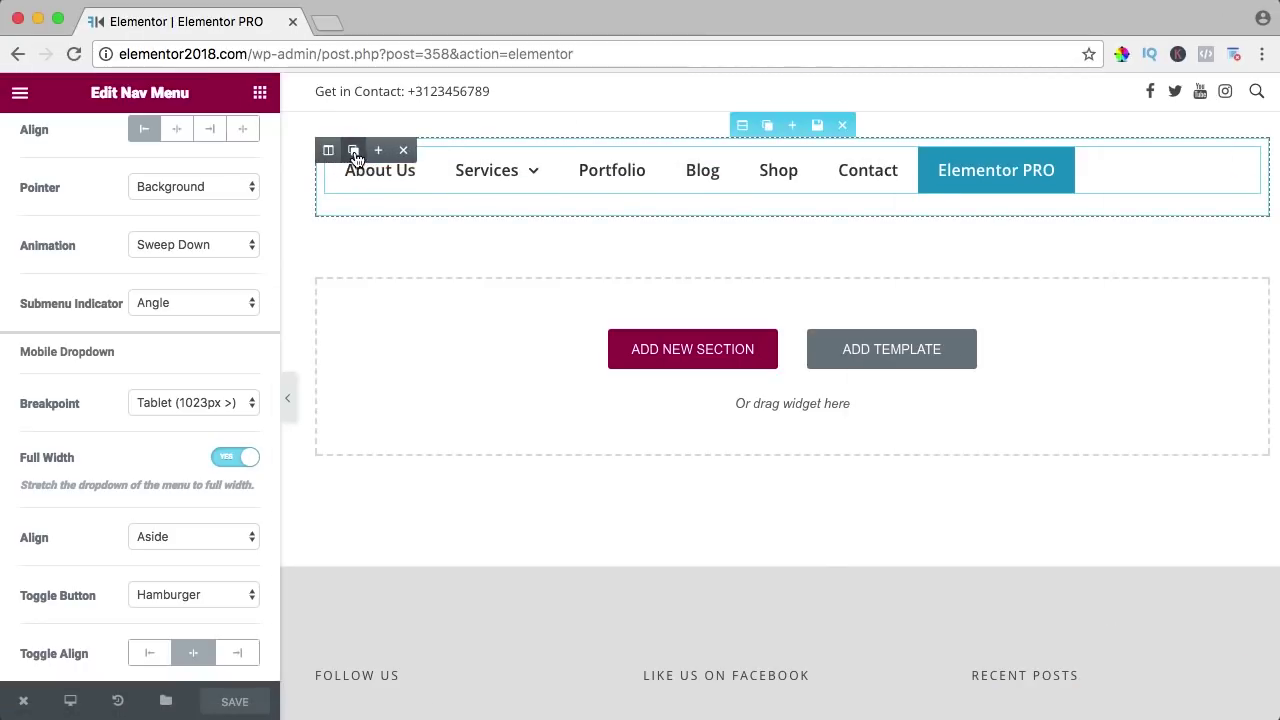
left_click(353, 150)
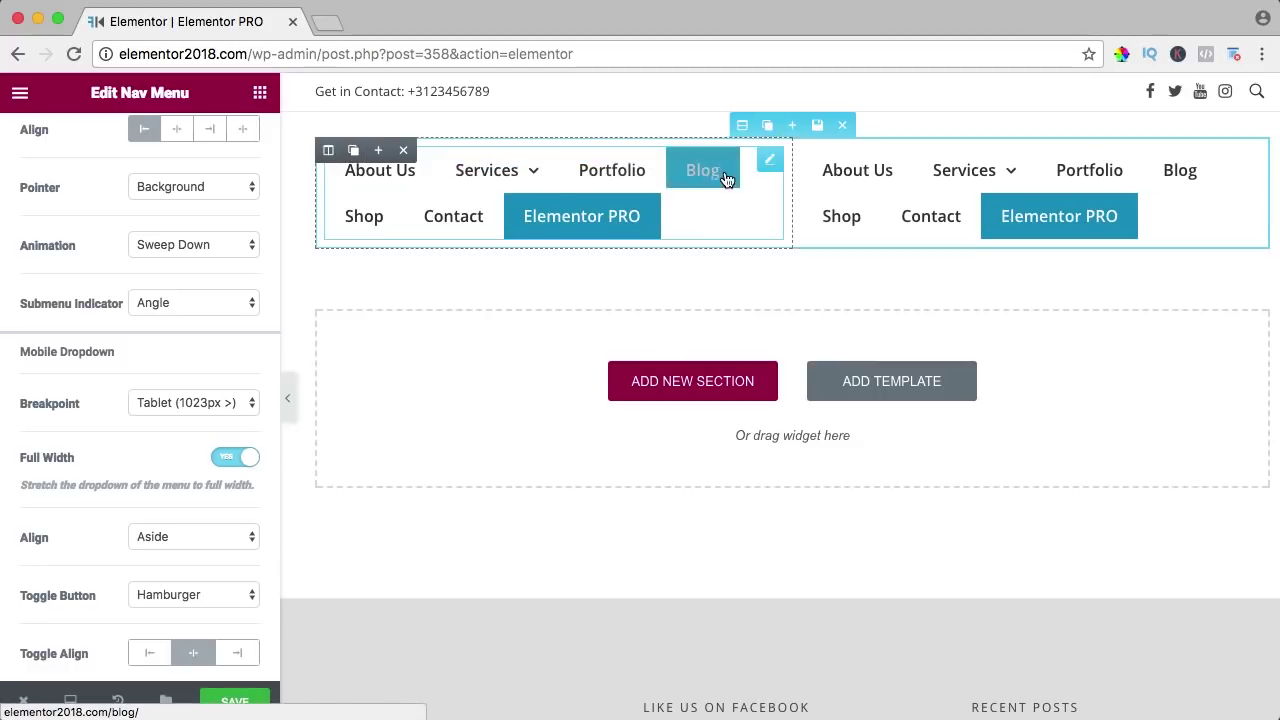
left_click(1172, 160)
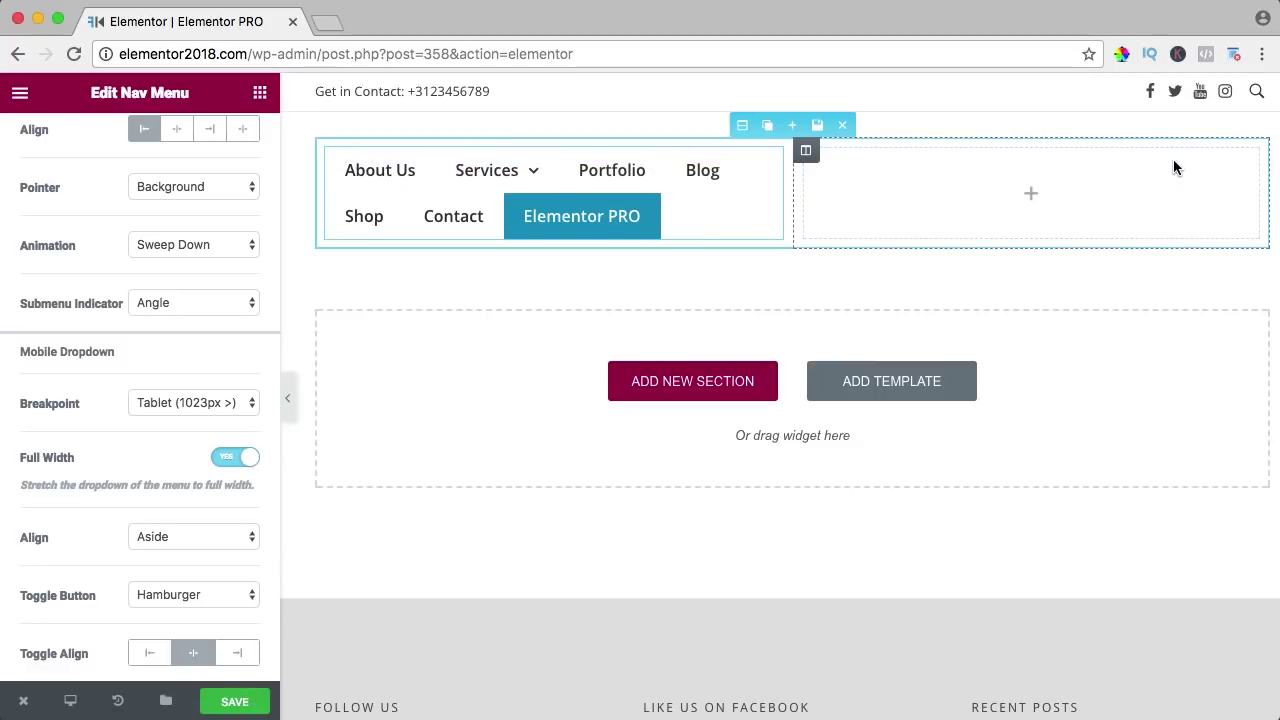
Widen the nav menu's column and place an Image widget in the empty second column.
left_click_drag(793, 195, 1048, 195)
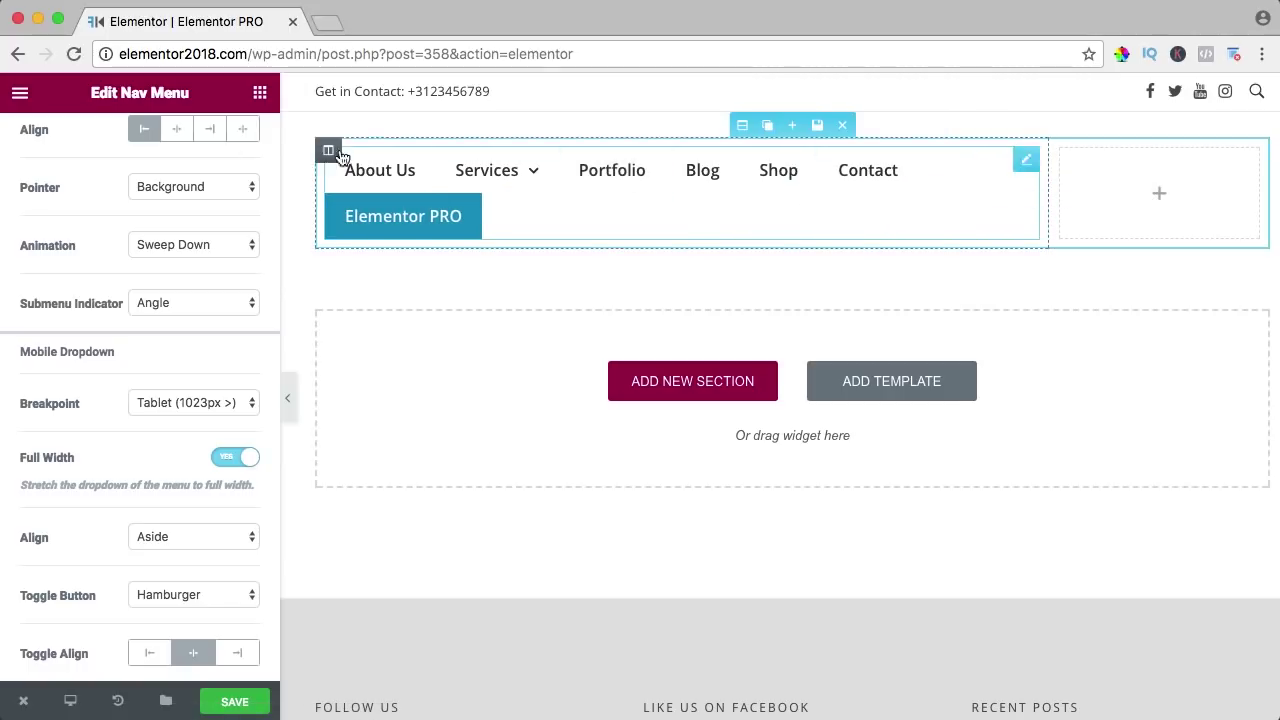
left_click(260, 93)
type("image")
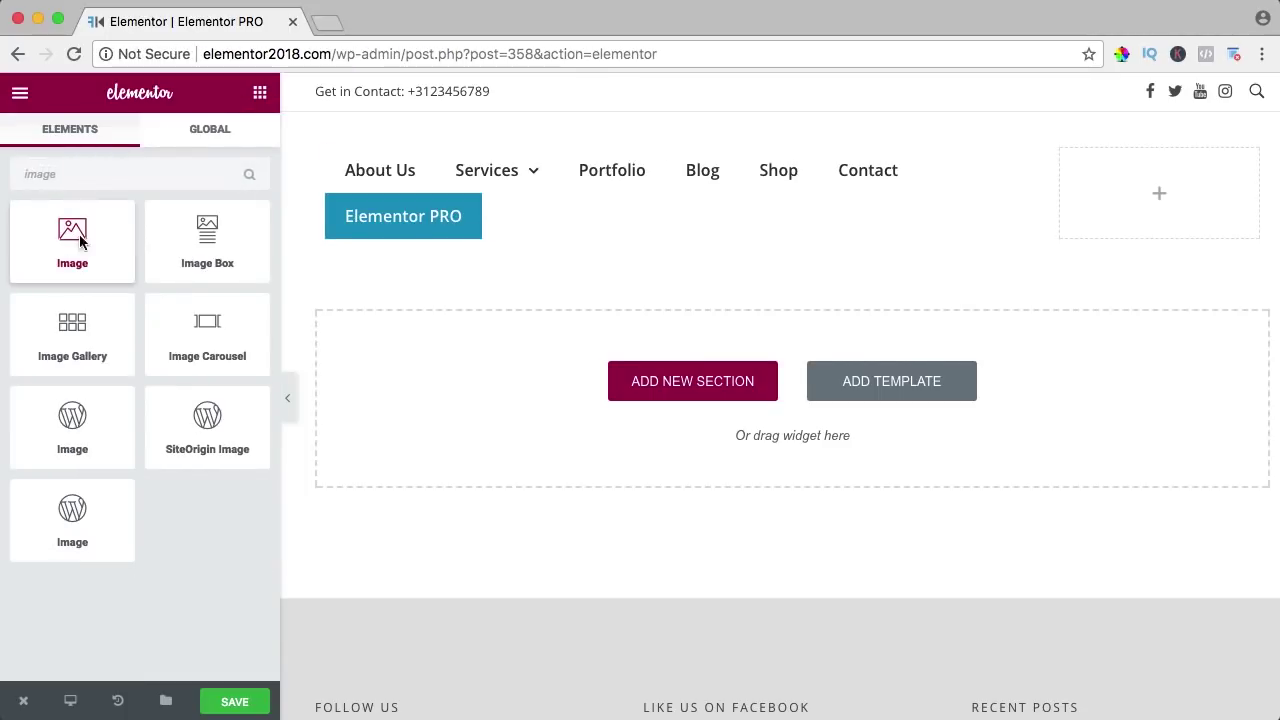
left_click_drag(79, 234, 1194, 190)
Find the FK logo in the media library by searching "logo", insert it into the Image widget and align it right.
left_click(151, 318)
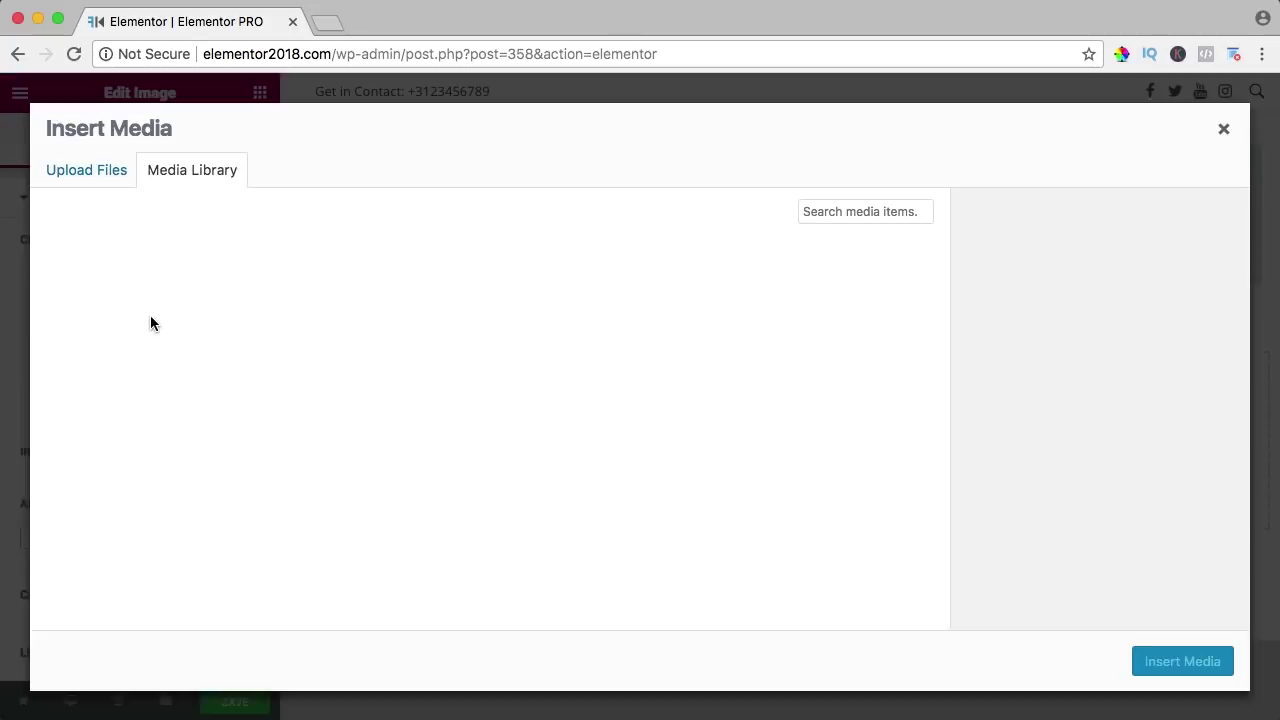
left_click(825, 212)
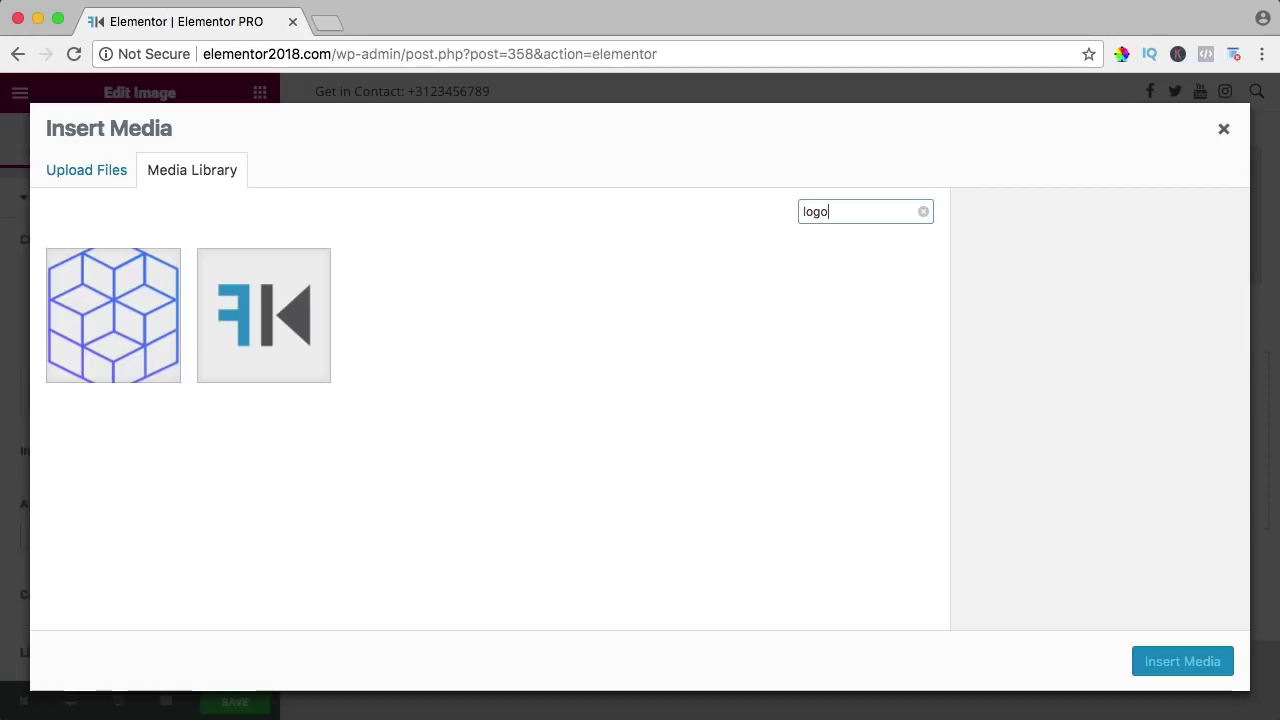
left_click(287, 316)
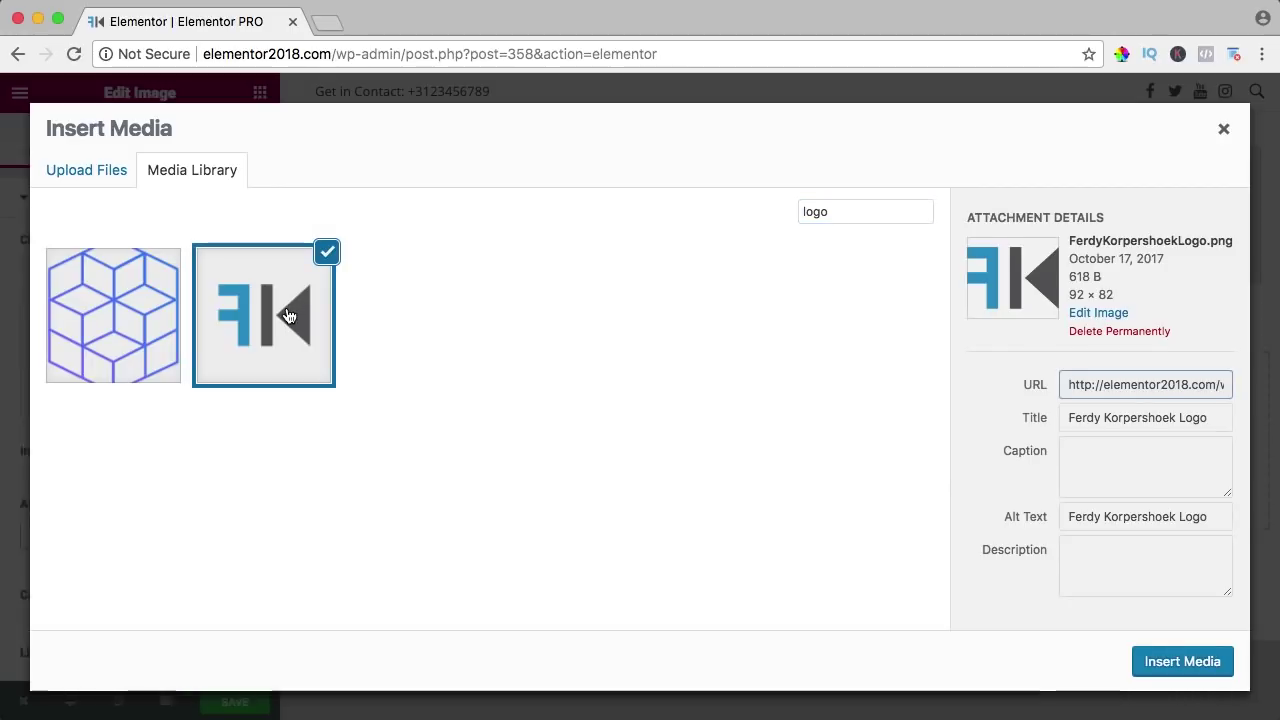
left_click(1182, 661)
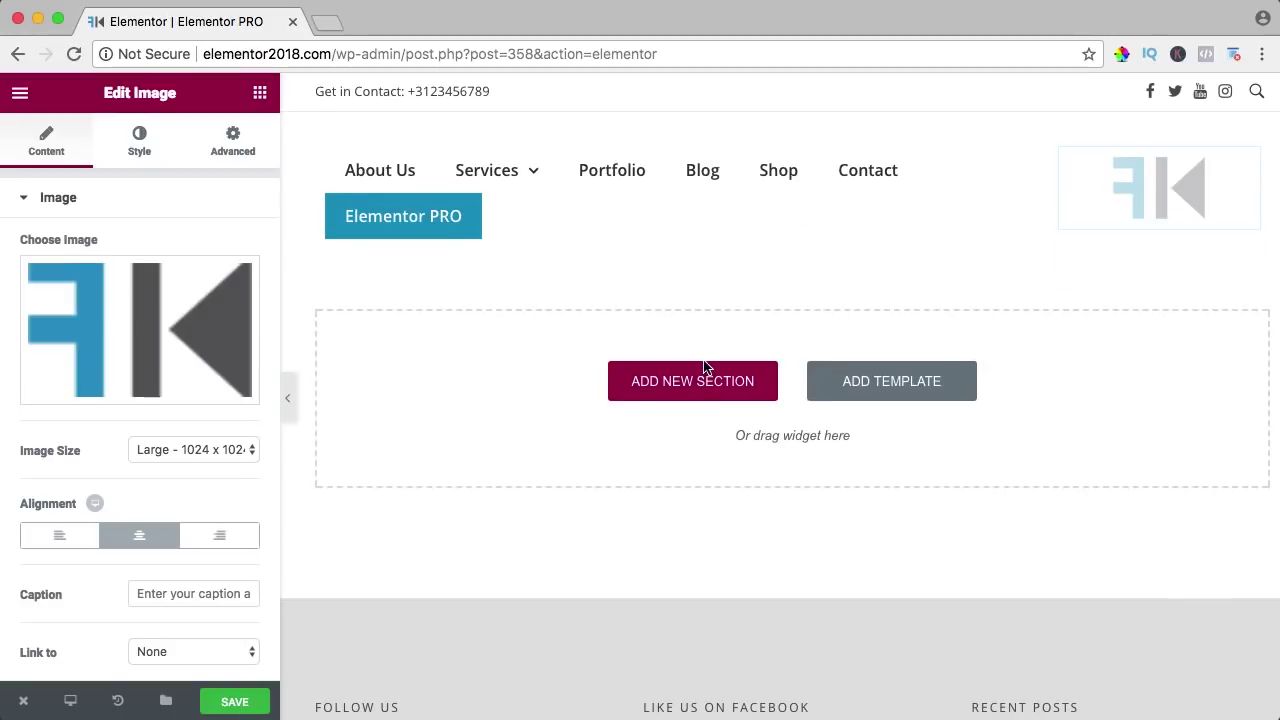
left_click(217, 540)
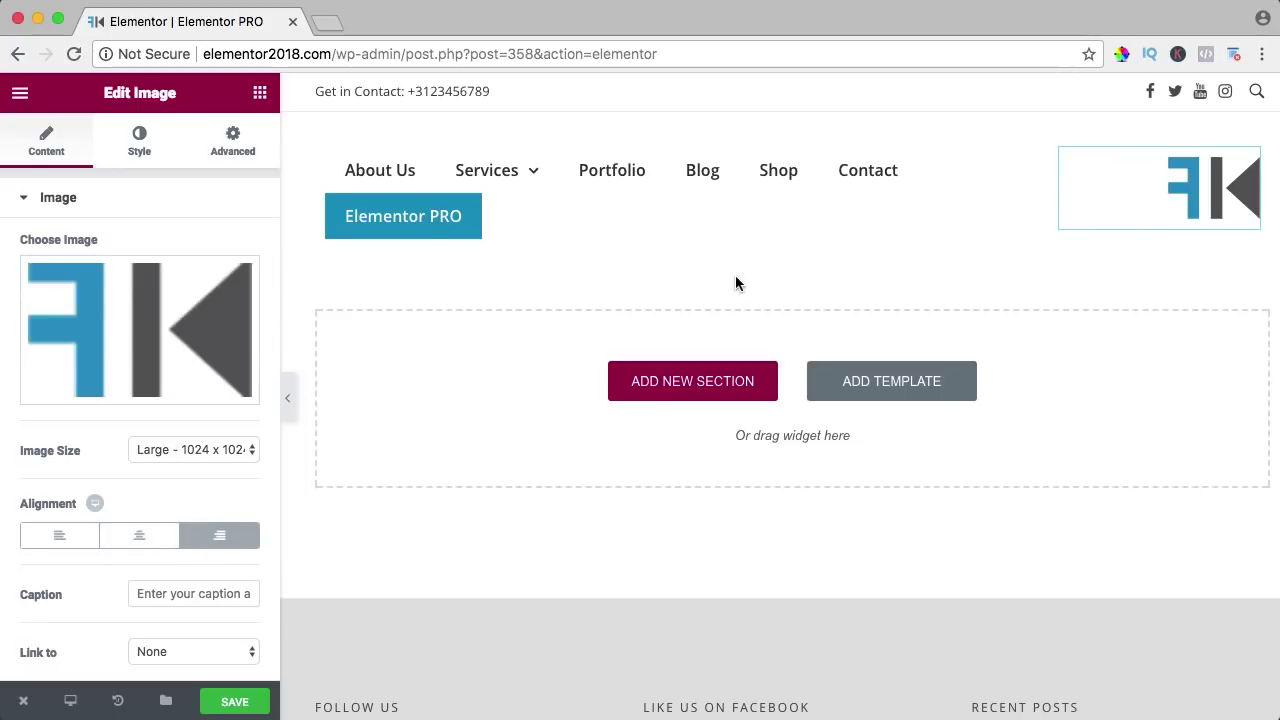
Widen the nav menu's column until all menu items fit on one line, and preview the header without the editing panel.
left_click_drag(1051, 191, 1197, 203)
left_click(287, 398)
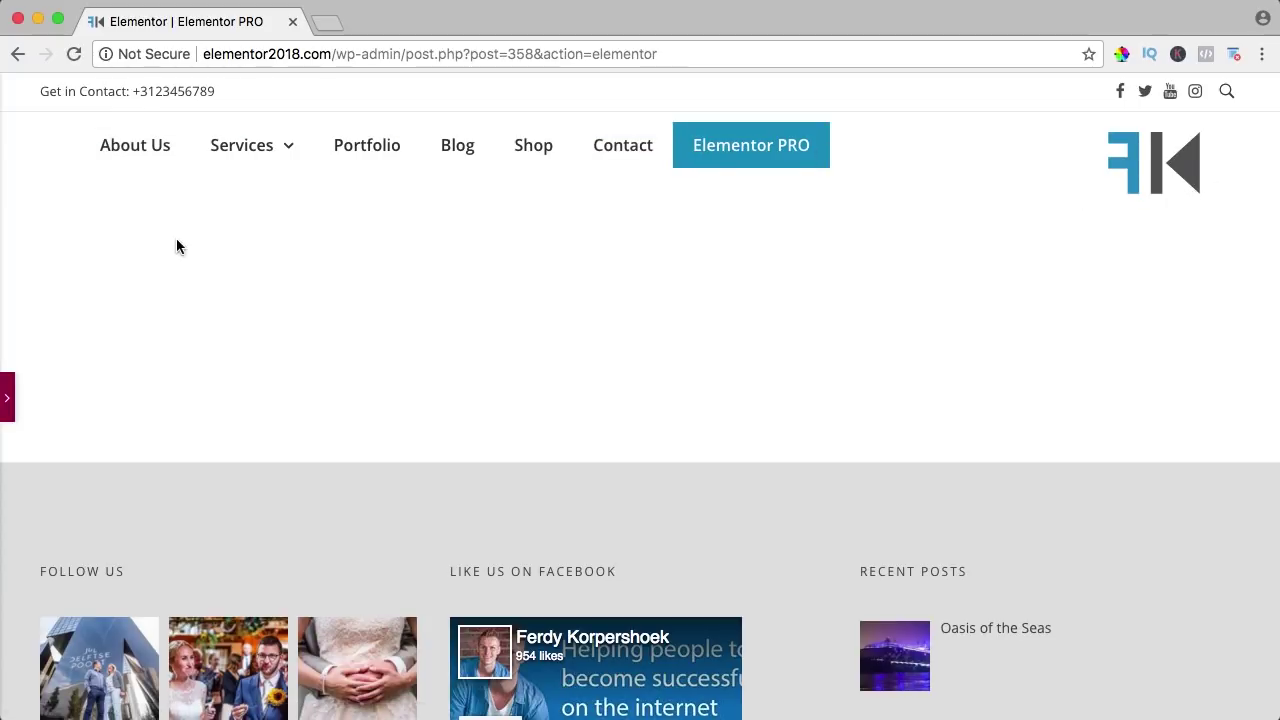
left_click(5, 395)
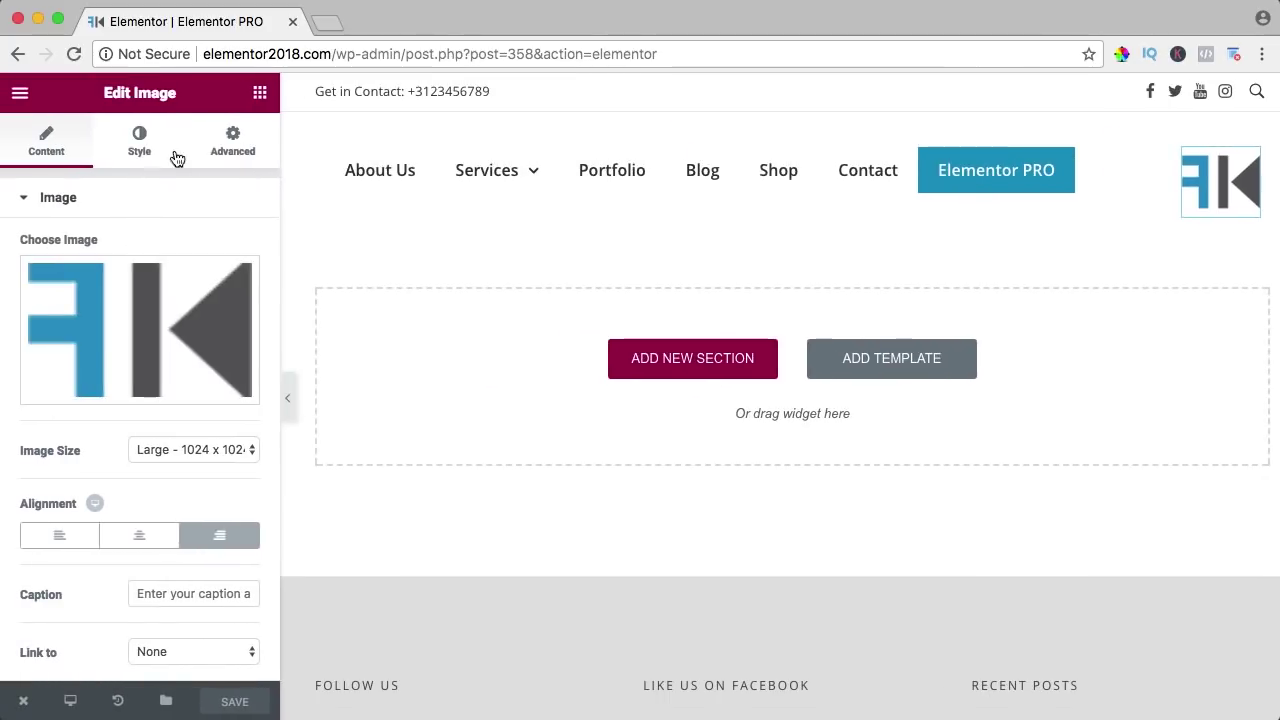
Add a Spacer widget above the nav menu and set its space to 10.
left_click(259, 95)
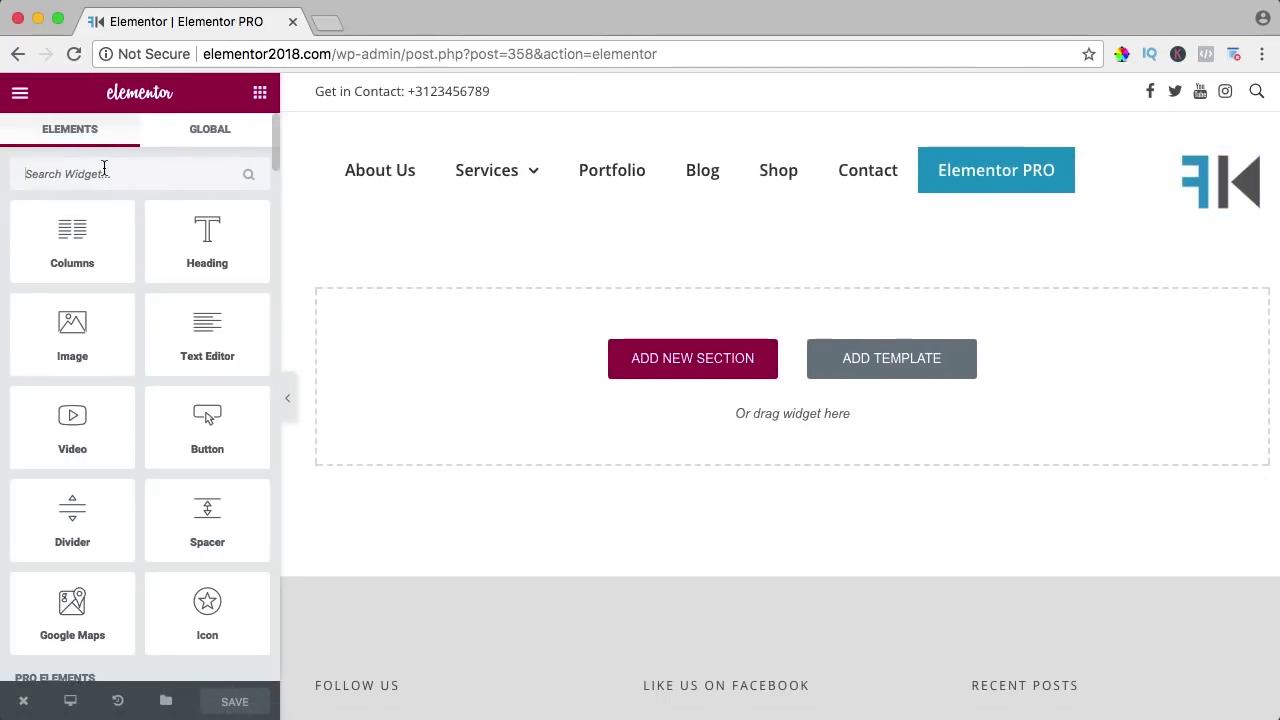
type("spa")
left_click_drag(89, 254, 605, 150)
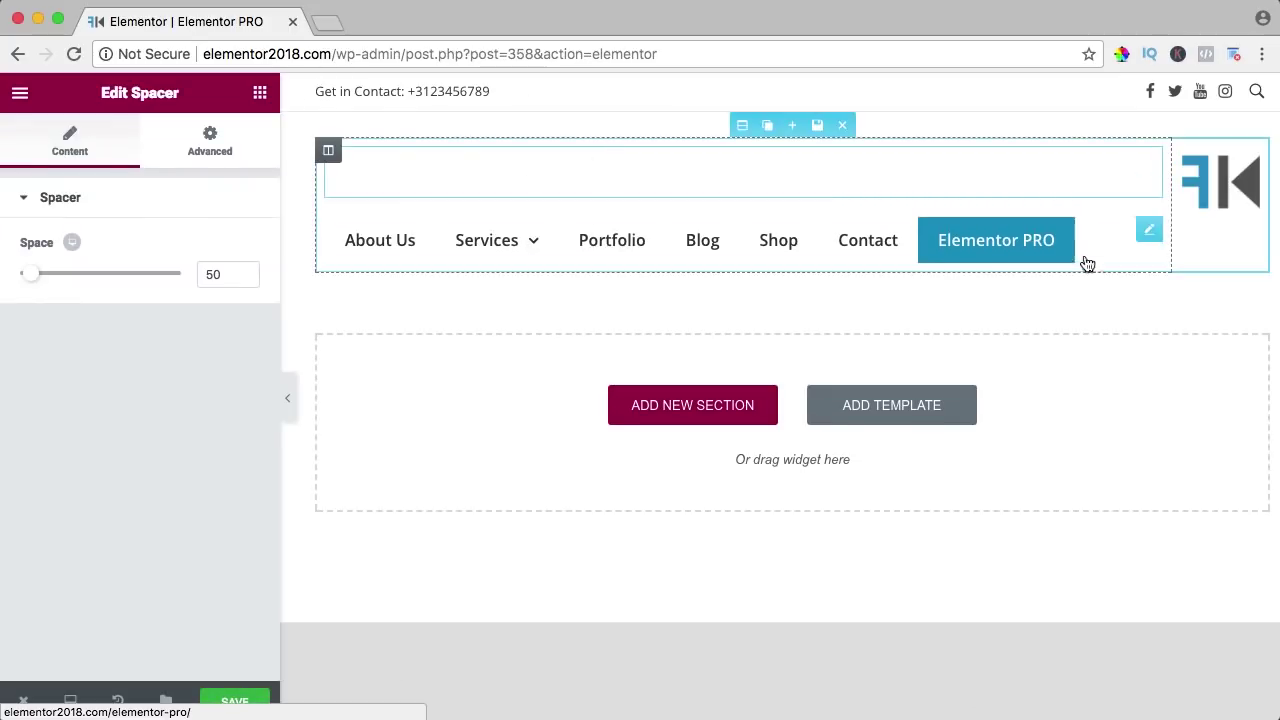
mouse_move(27, 286)
left_mouse_down()
mouse_move(71, 277)
mouse_move(16, 281)
left_mouse_up()
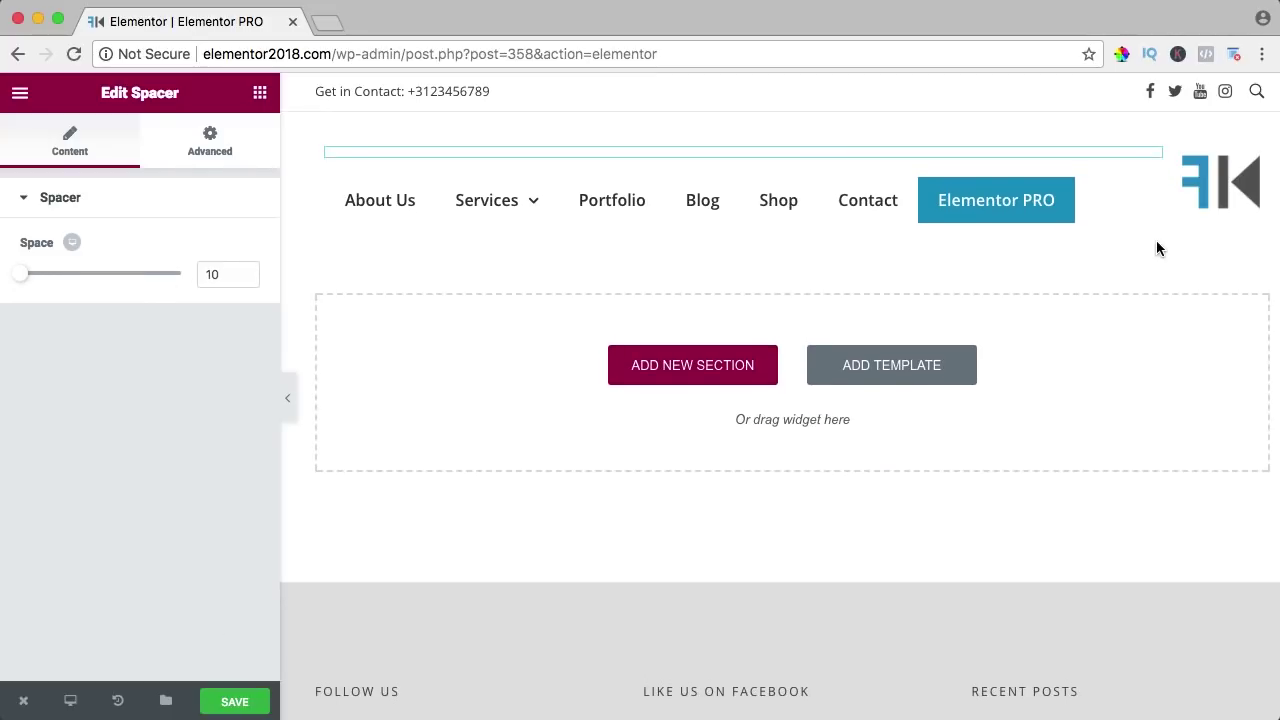
Narrow the nav menu's column slightly to give the logo more room, and save the page.
left_click_drag(1168, 183, 1158, 186)
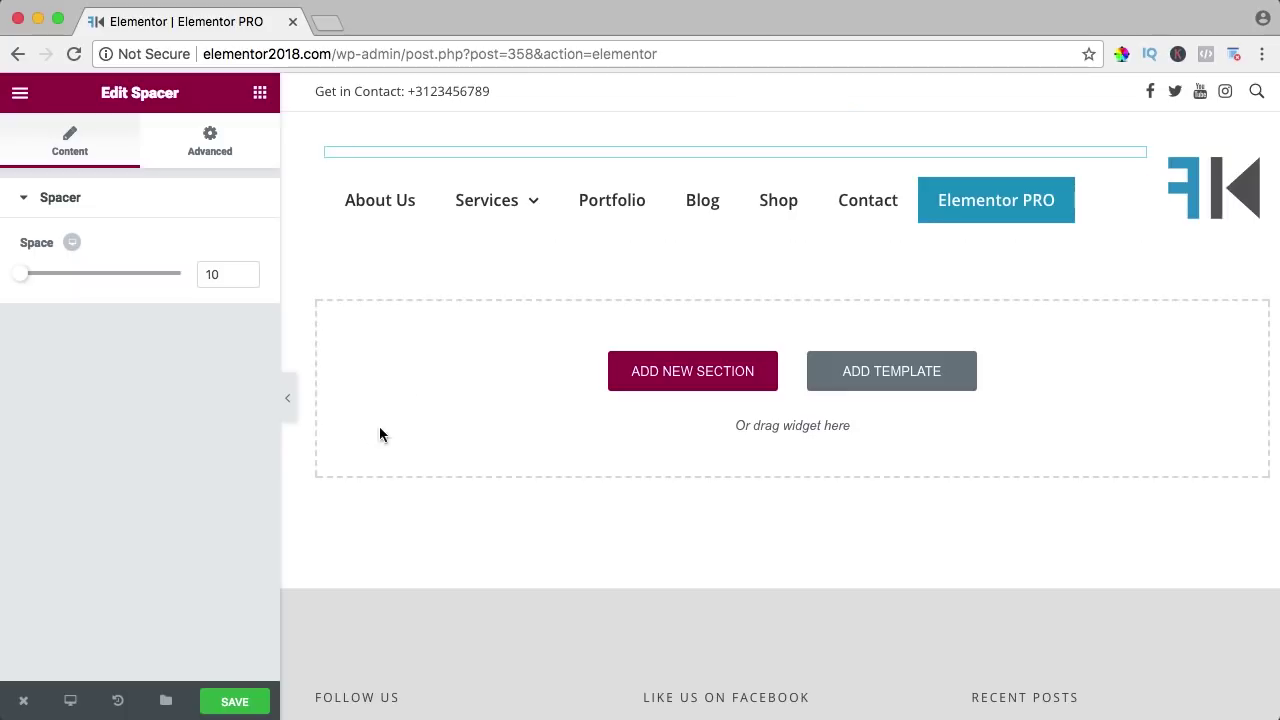
left_click(248, 700)
left_click(287, 398)
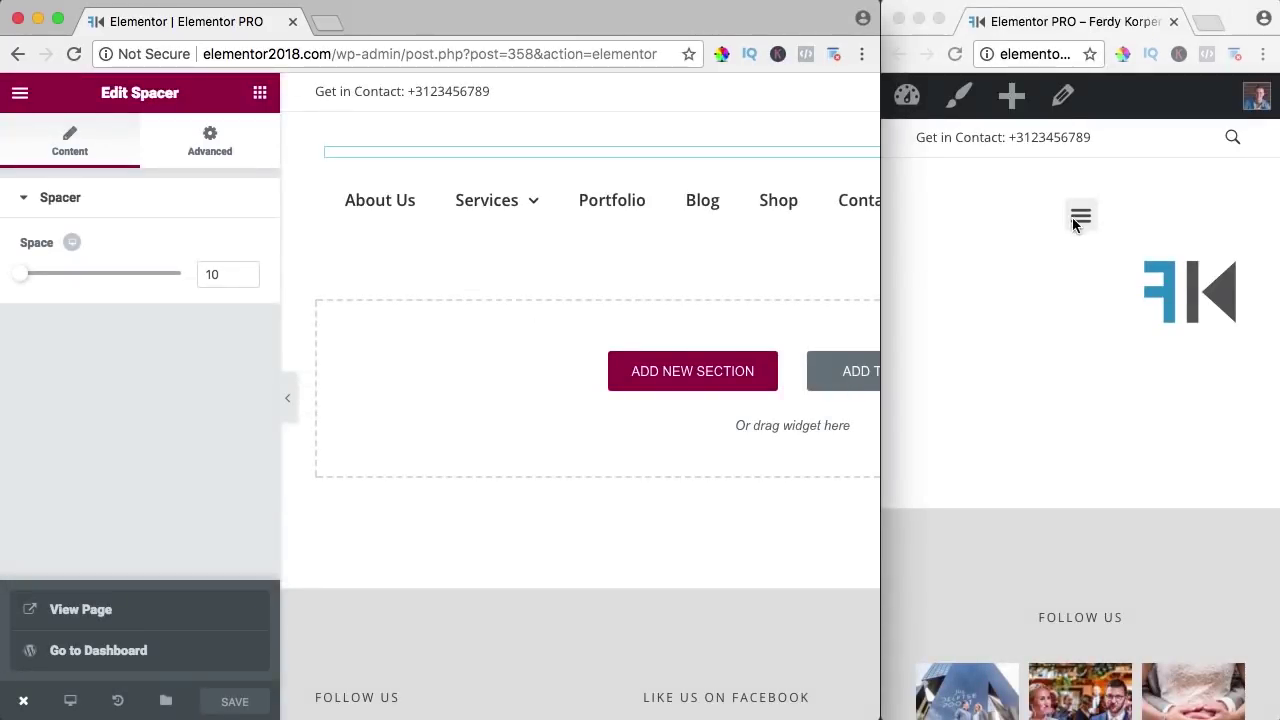
Center-align the logo image and save the page.
scroll(706, 256, "right", 8)
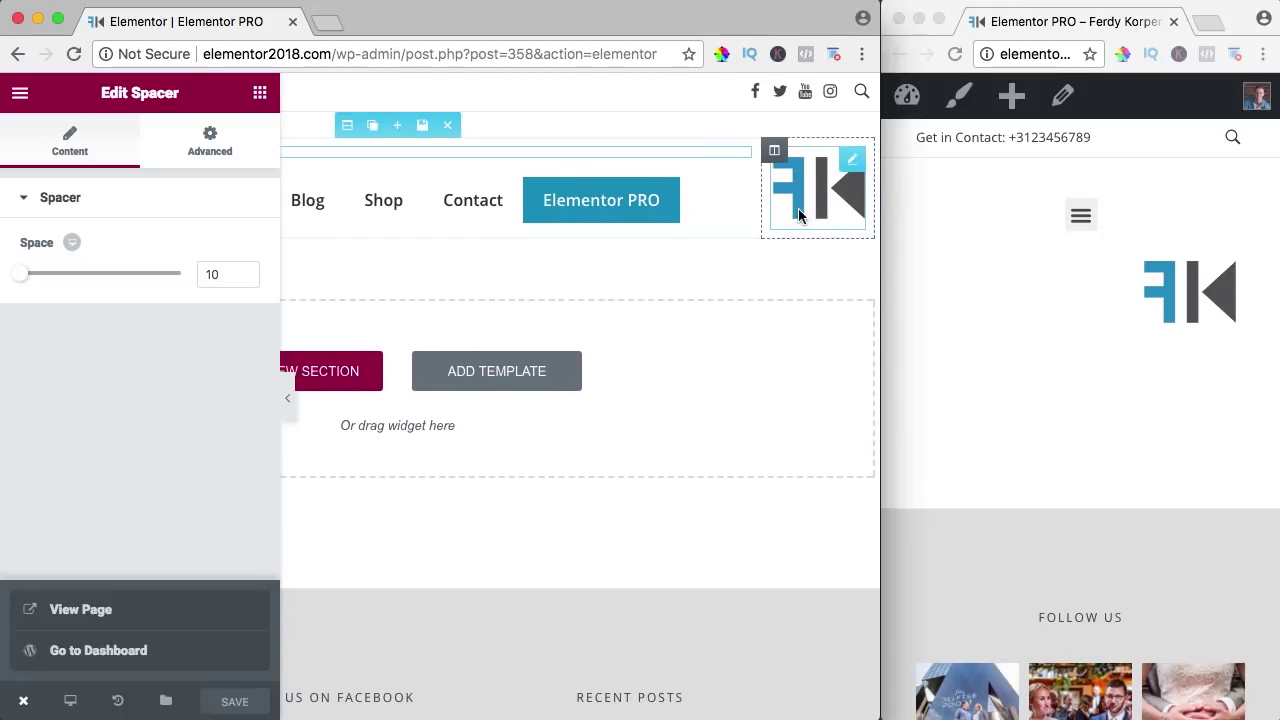
left_click(818, 186)
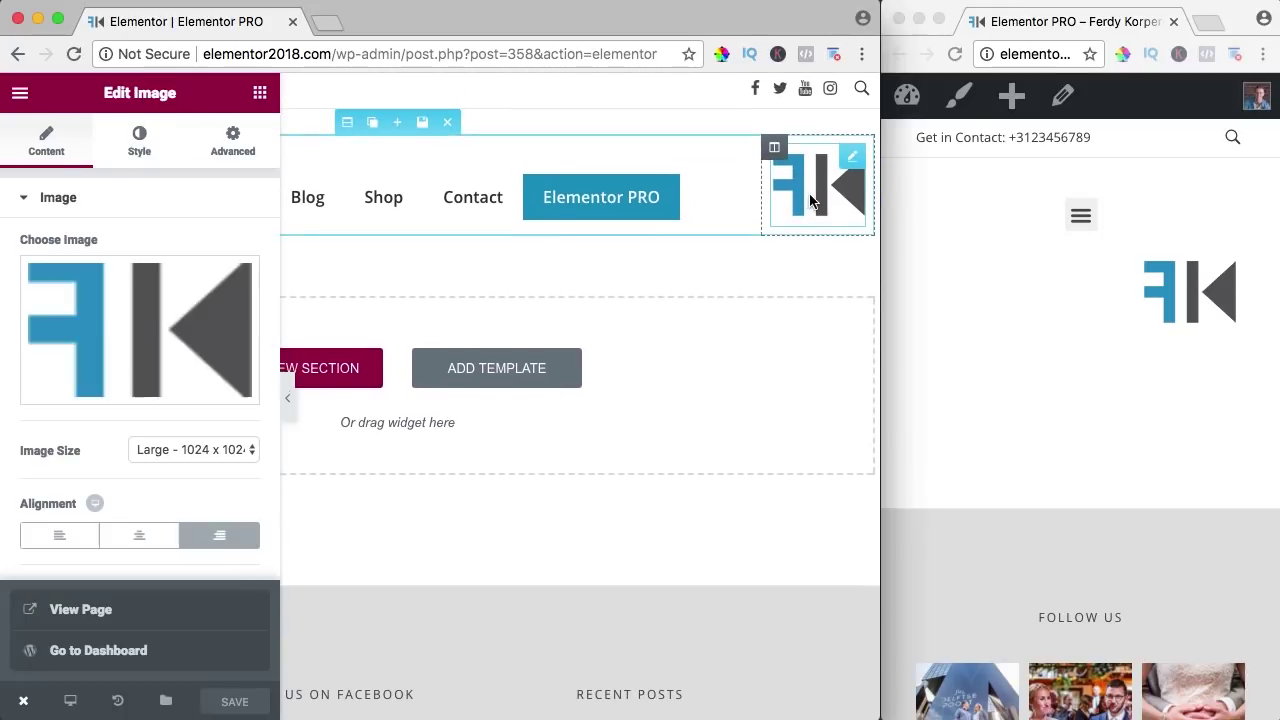
left_click(138, 540)
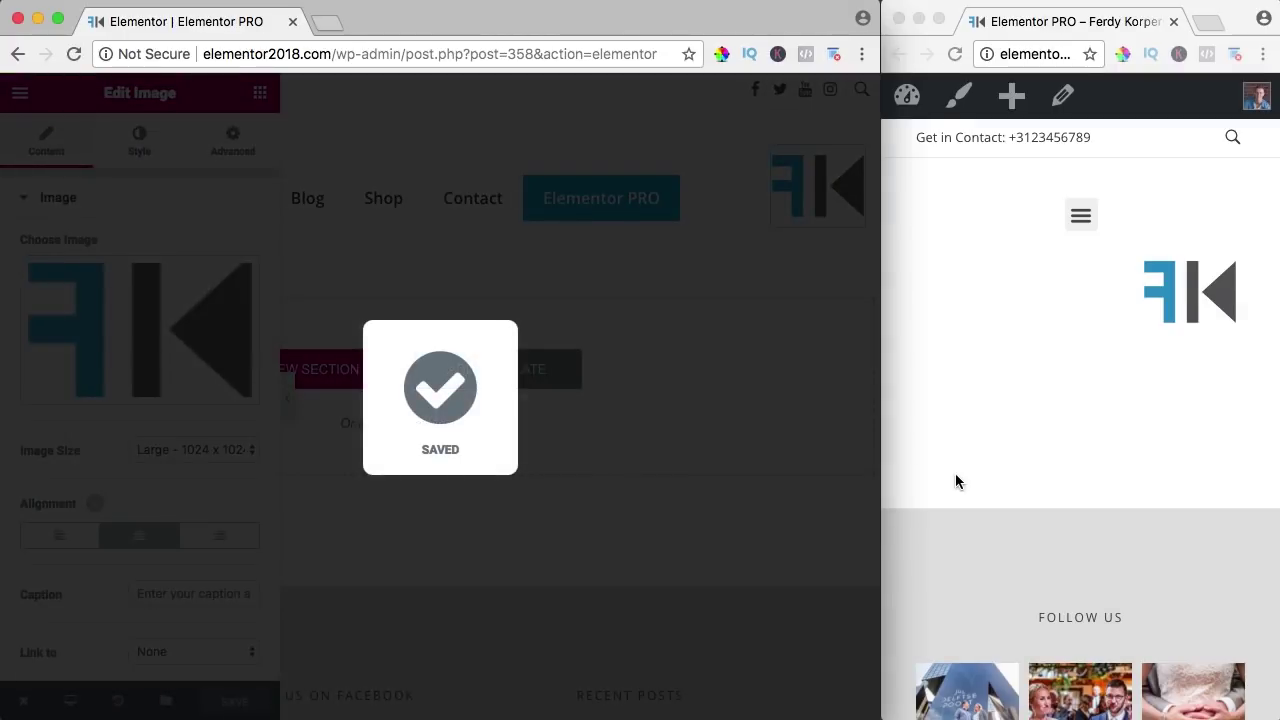
Reload the live page and test opening and closing the hamburger menu.
left_click(956, 474)
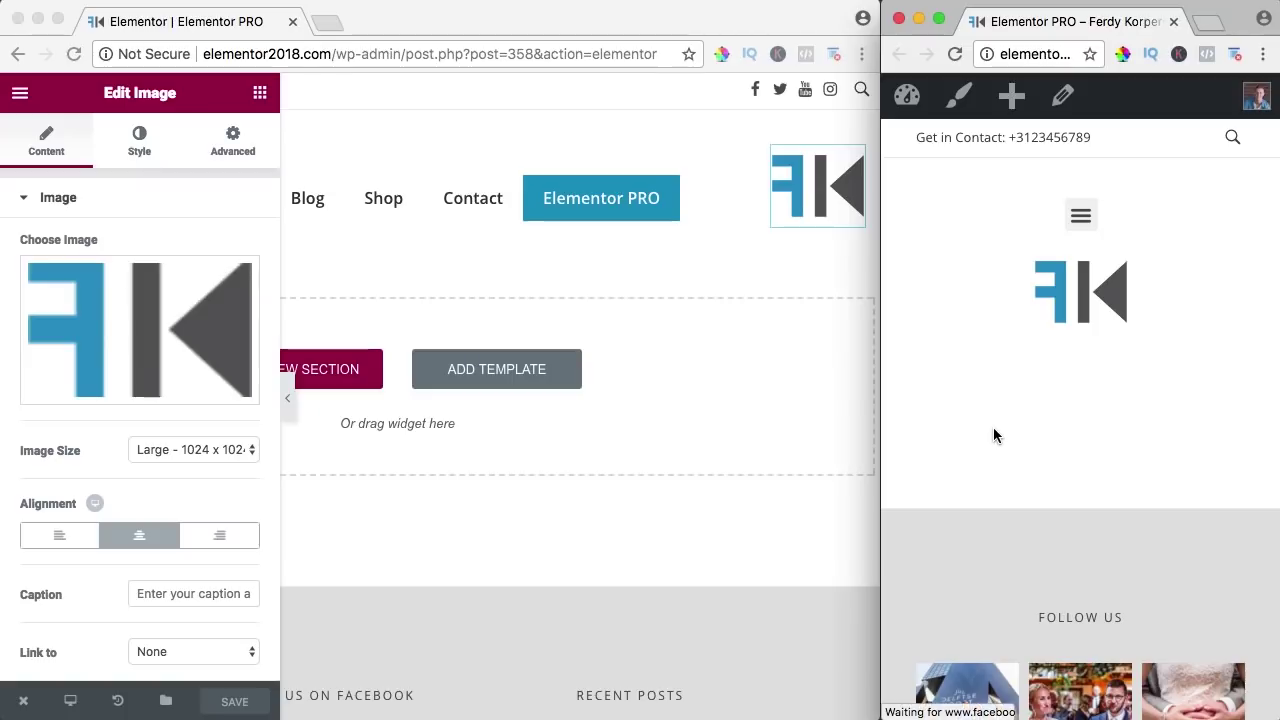
left_click(1083, 222)
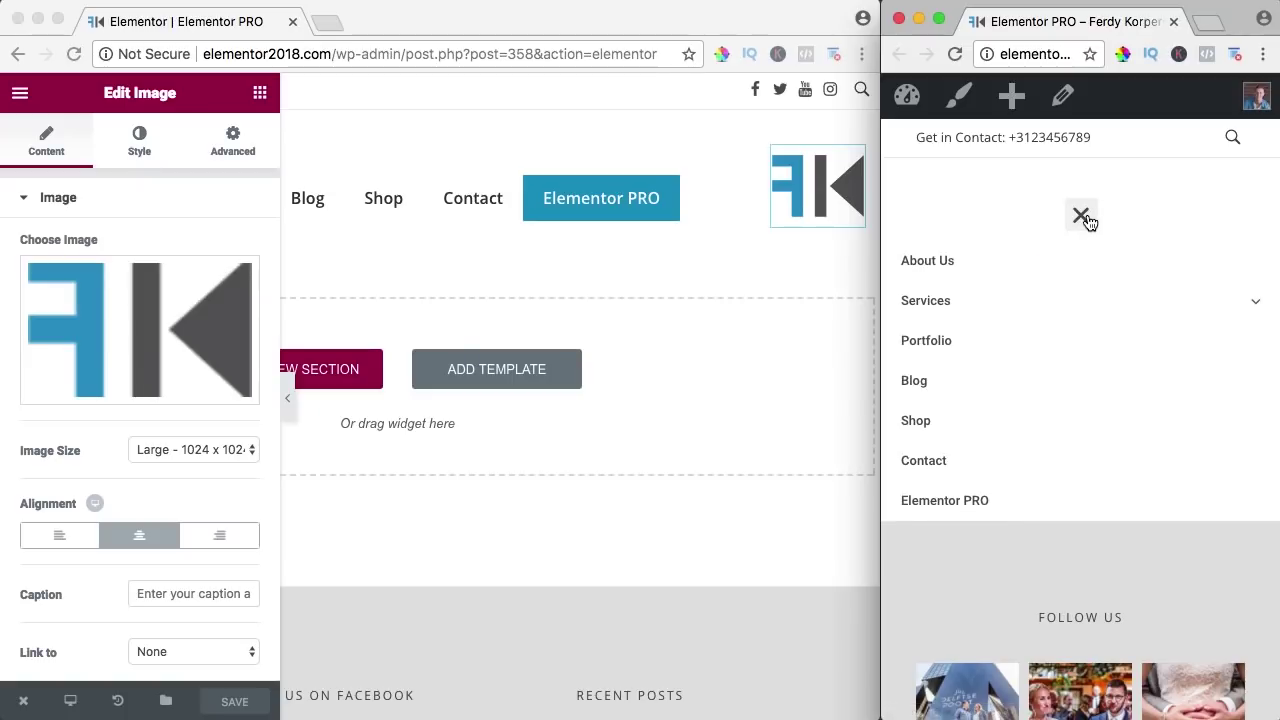
left_click(1088, 220)
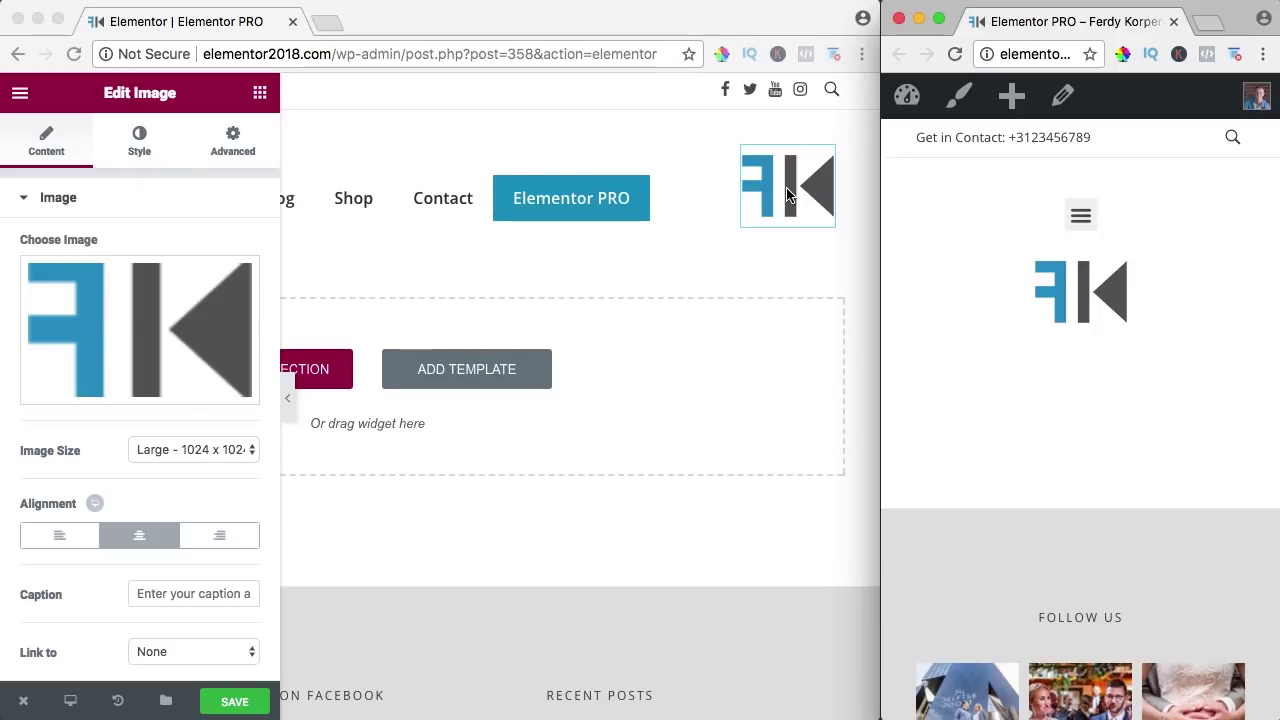
Turn on Reverse Columns in the header section's responsive settings.
scroll(445, 193, "left", 5)
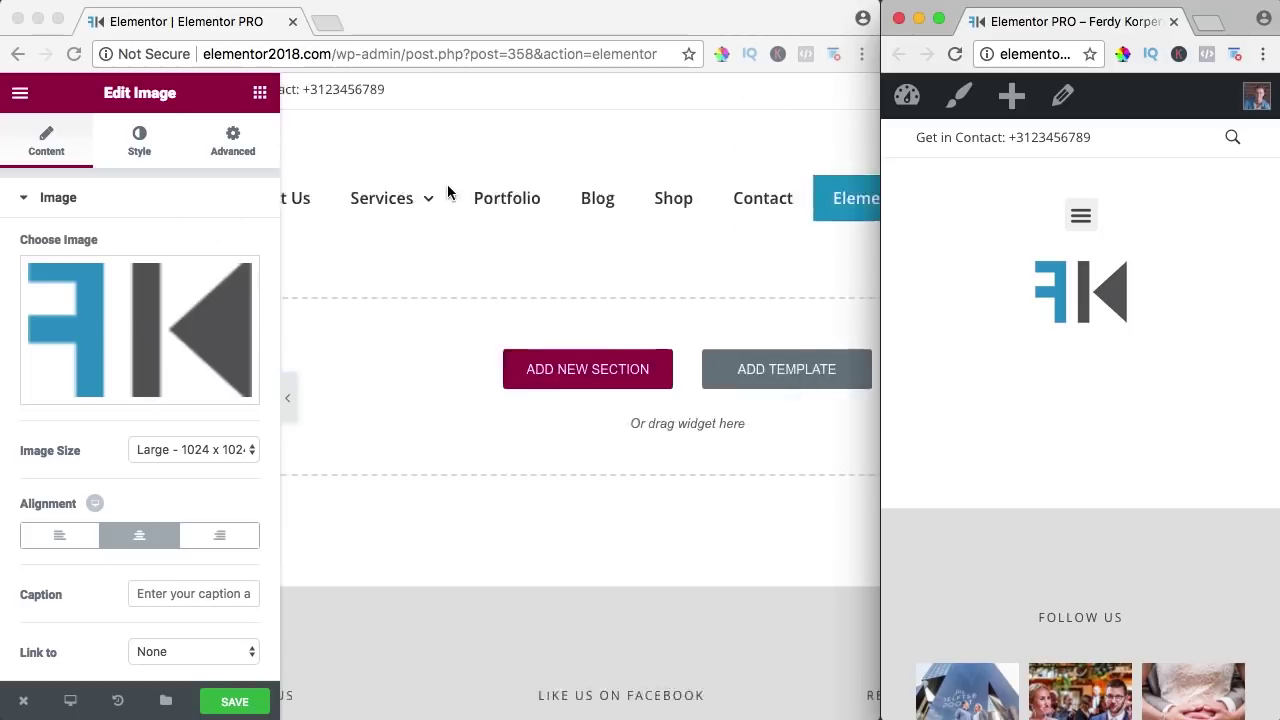
left_click(525, 172)
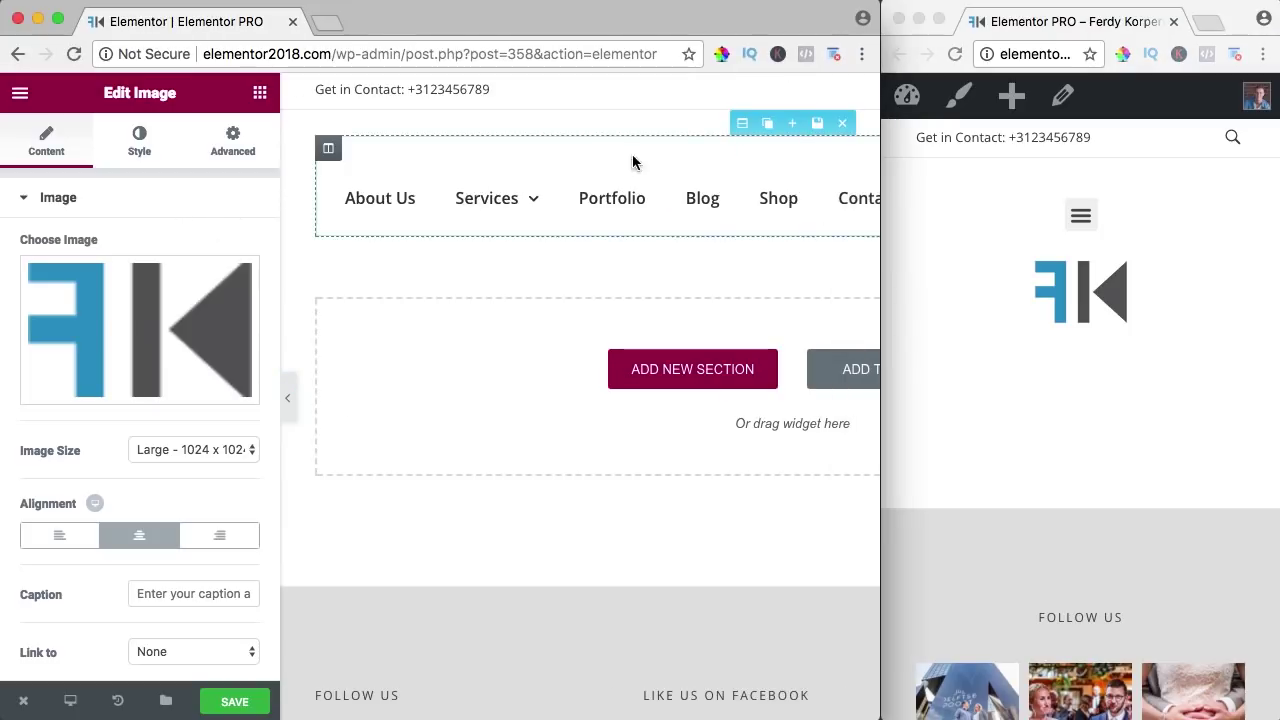
left_click(742, 124)
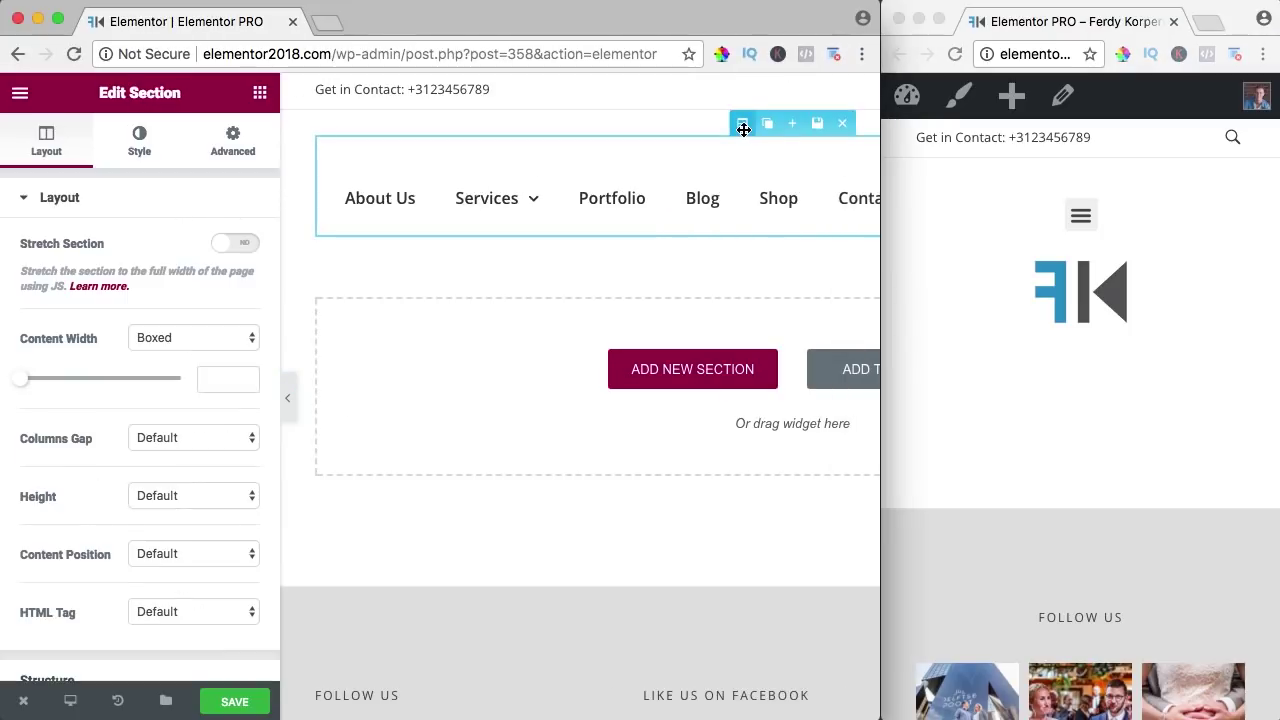
left_click(233, 142)
scroll(175, 295, "down", 3)
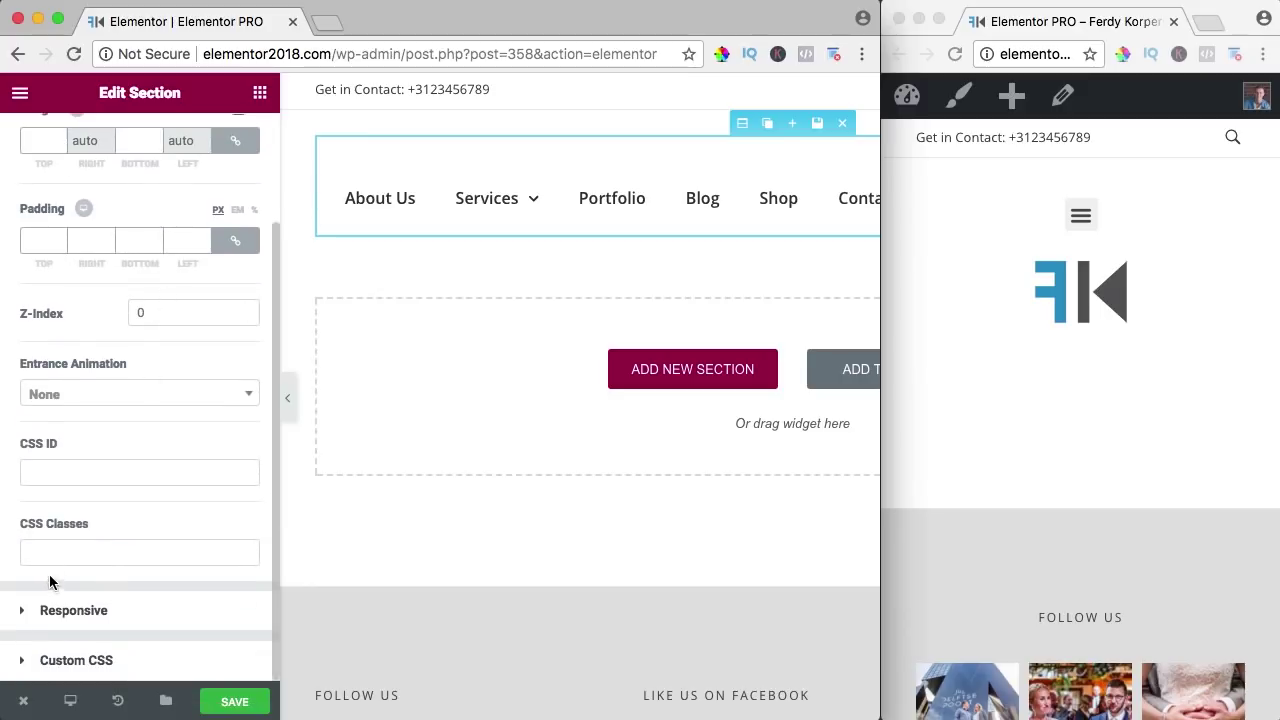
left_click(50, 612)
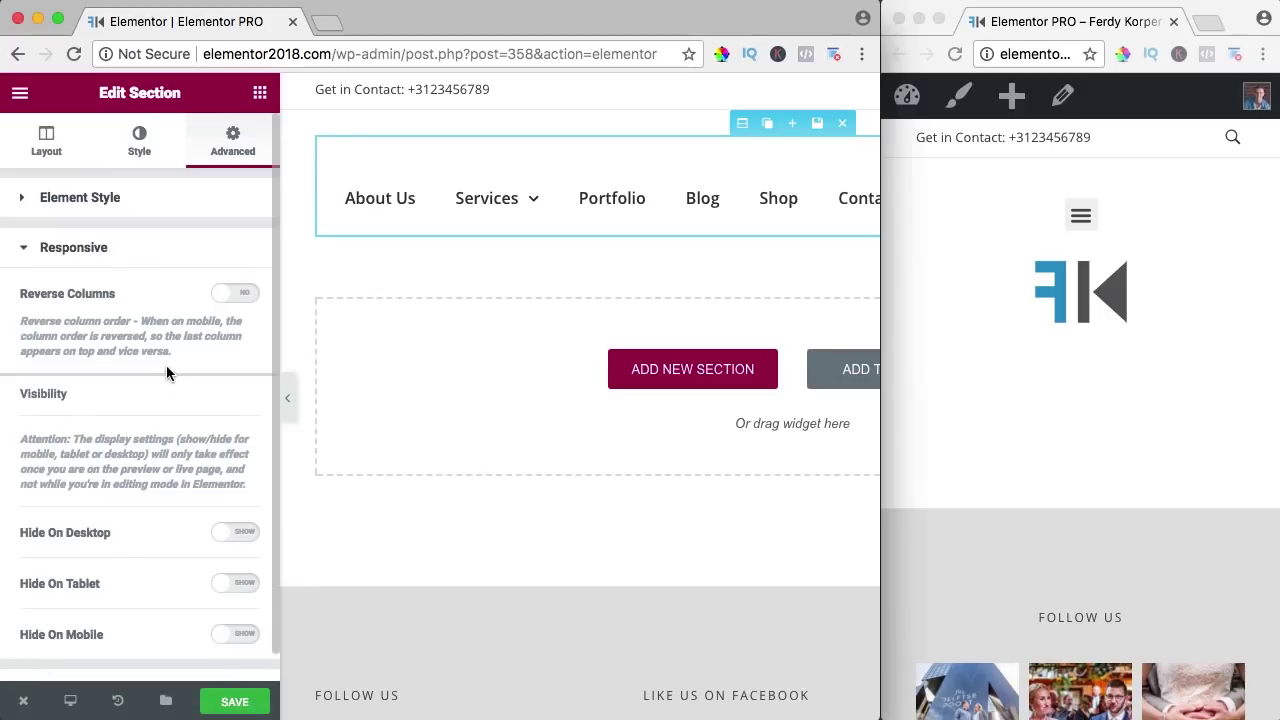
left_click(236, 294)
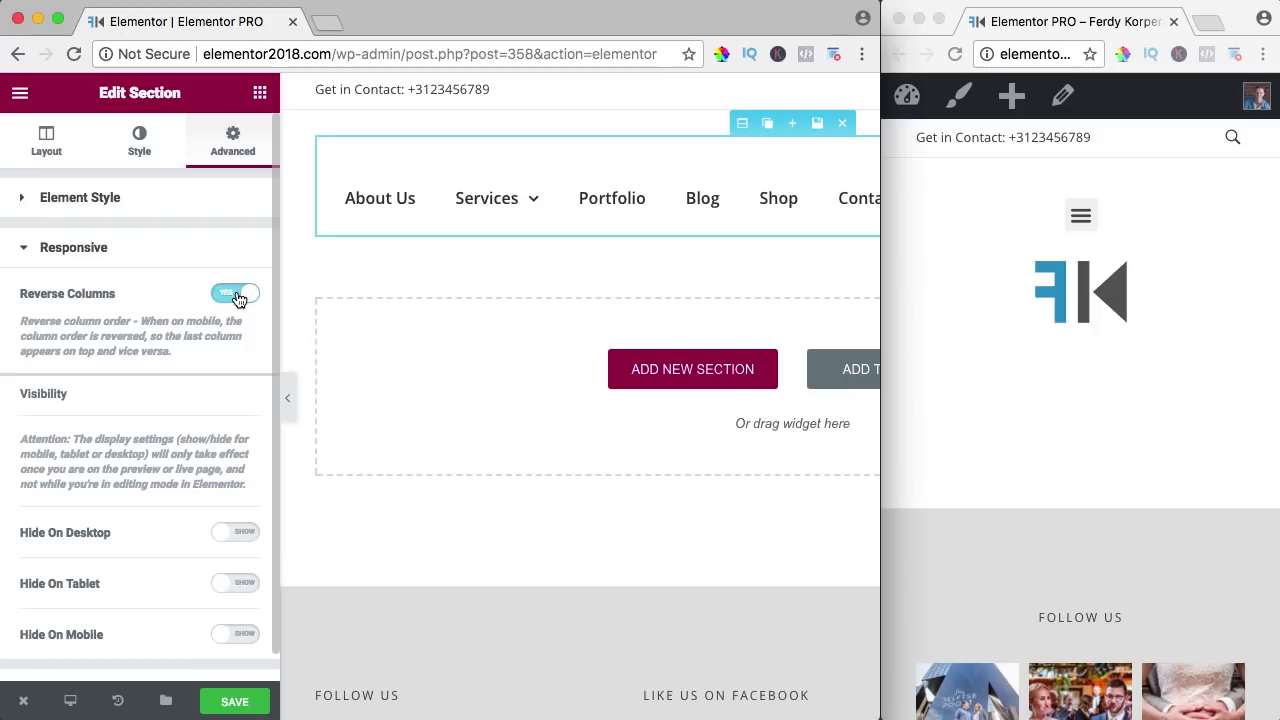
Save the page and reload the narrow live page to check the column order.
key("super+s")
left_click(954, 457)
key("super+r")
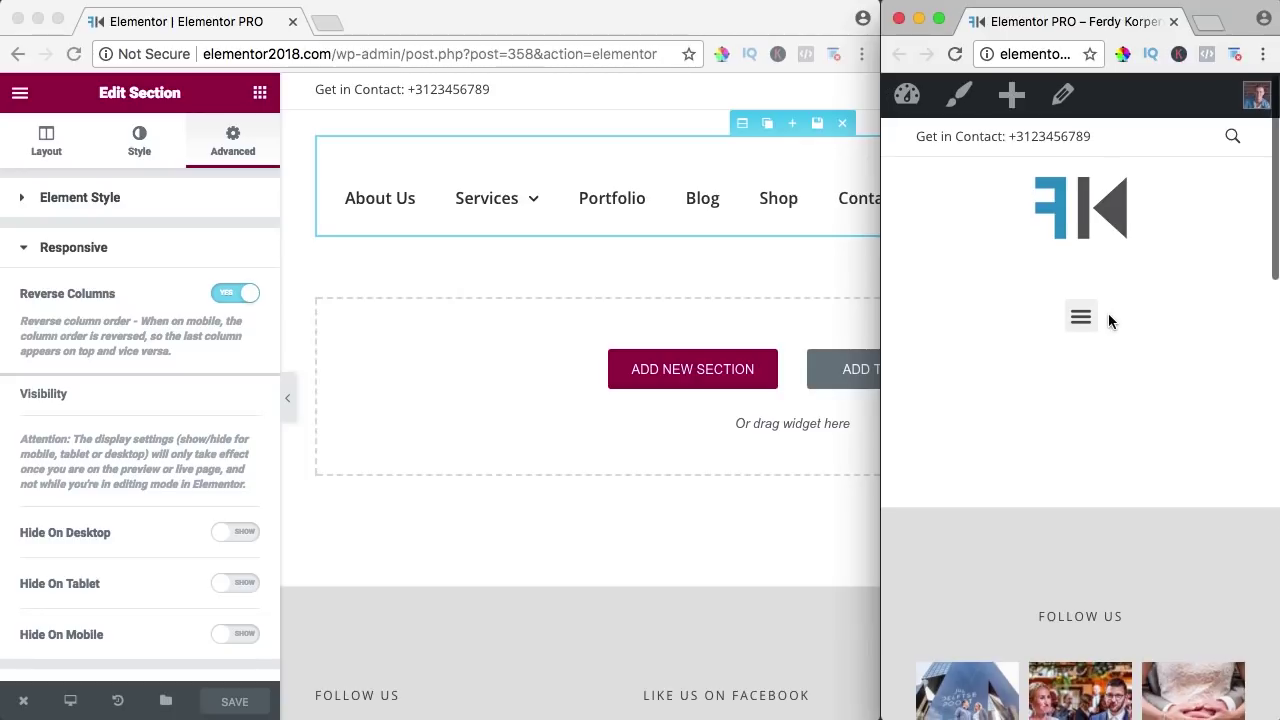
Close the live page window and open the nav menu's style settings.
key("super+w")
left_click(1132, 191)
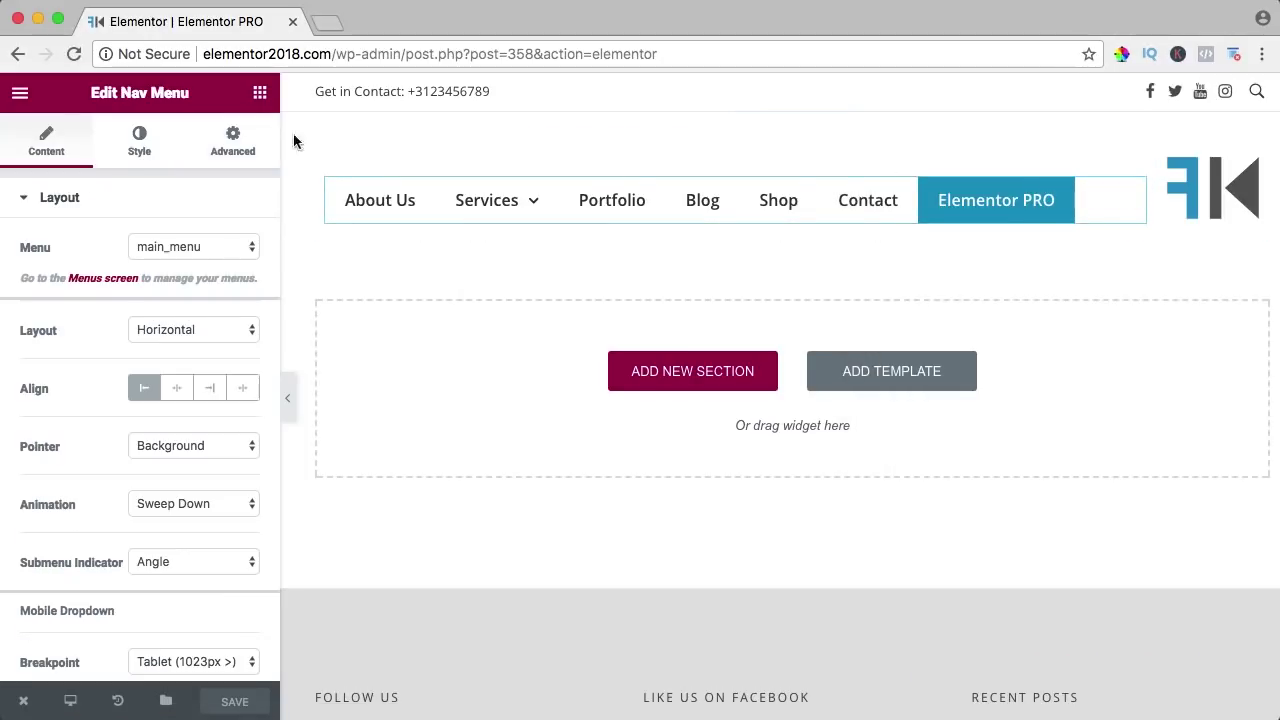
scroll(138, 150, "down", 1)
left_click(138, 148)
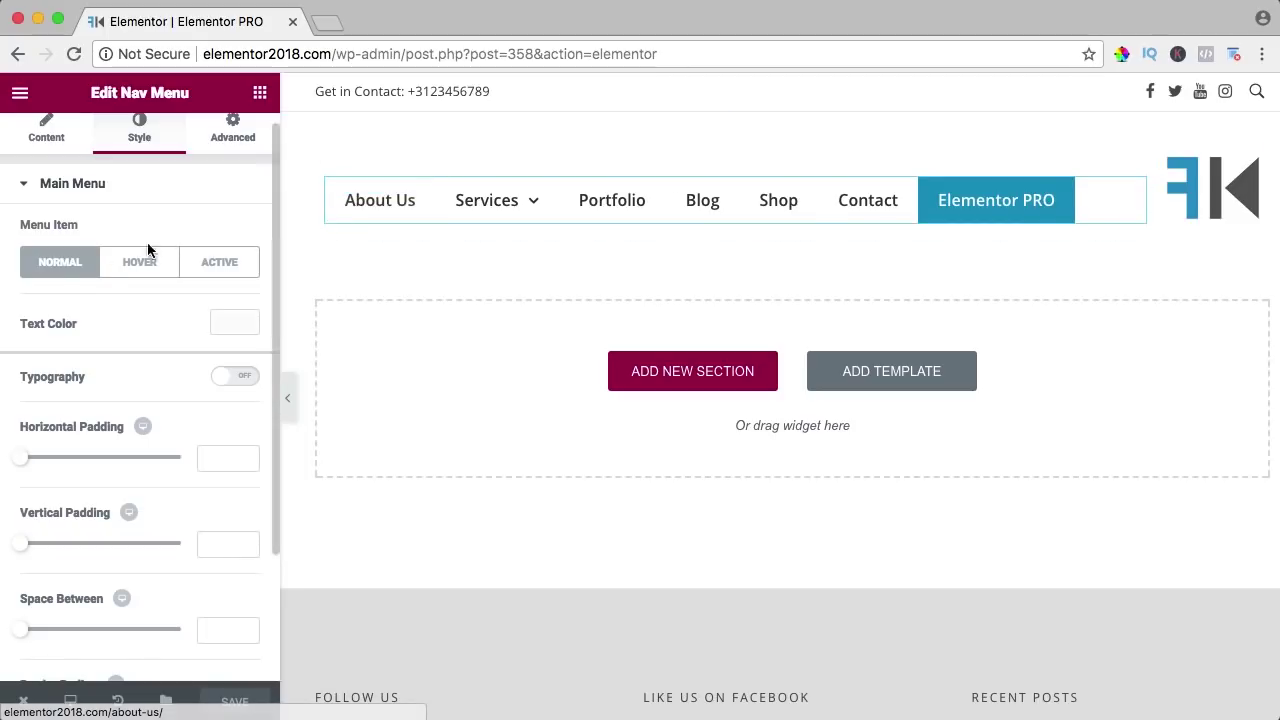
Try light green as the menu items' normal text color and clear it again.
left_click(227, 324)
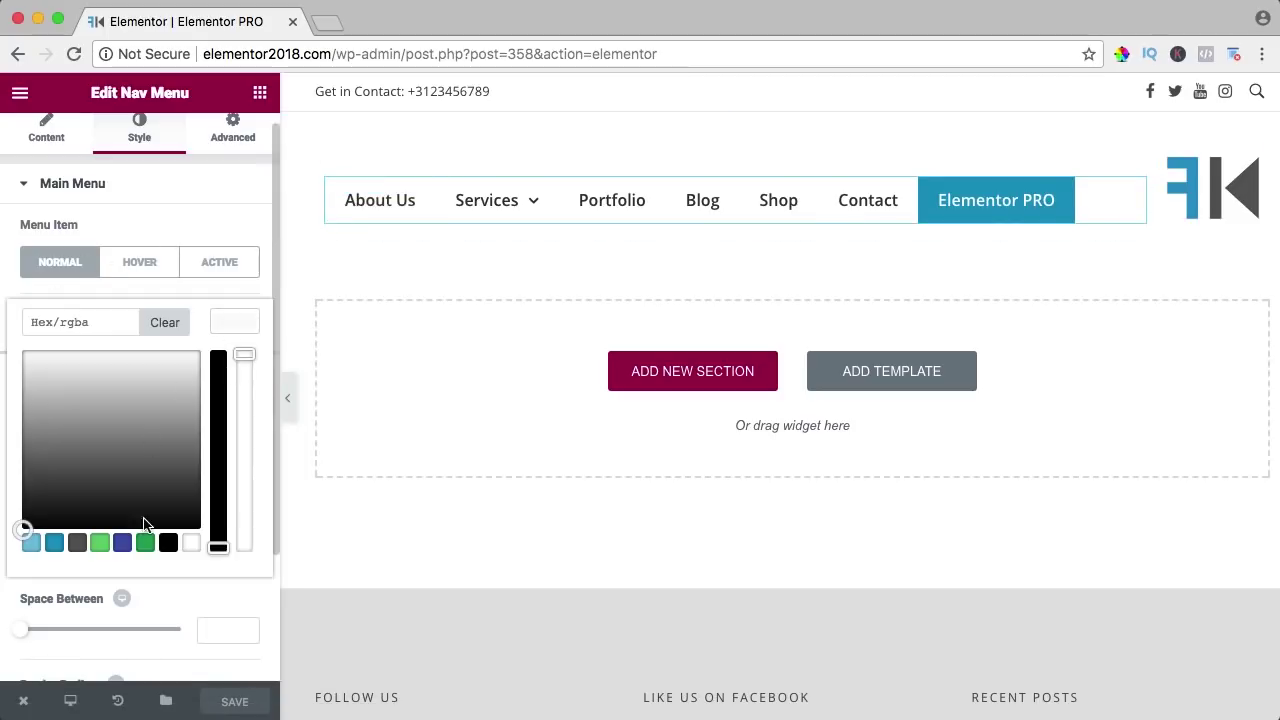
left_click(102, 545)
left_click(165, 322)
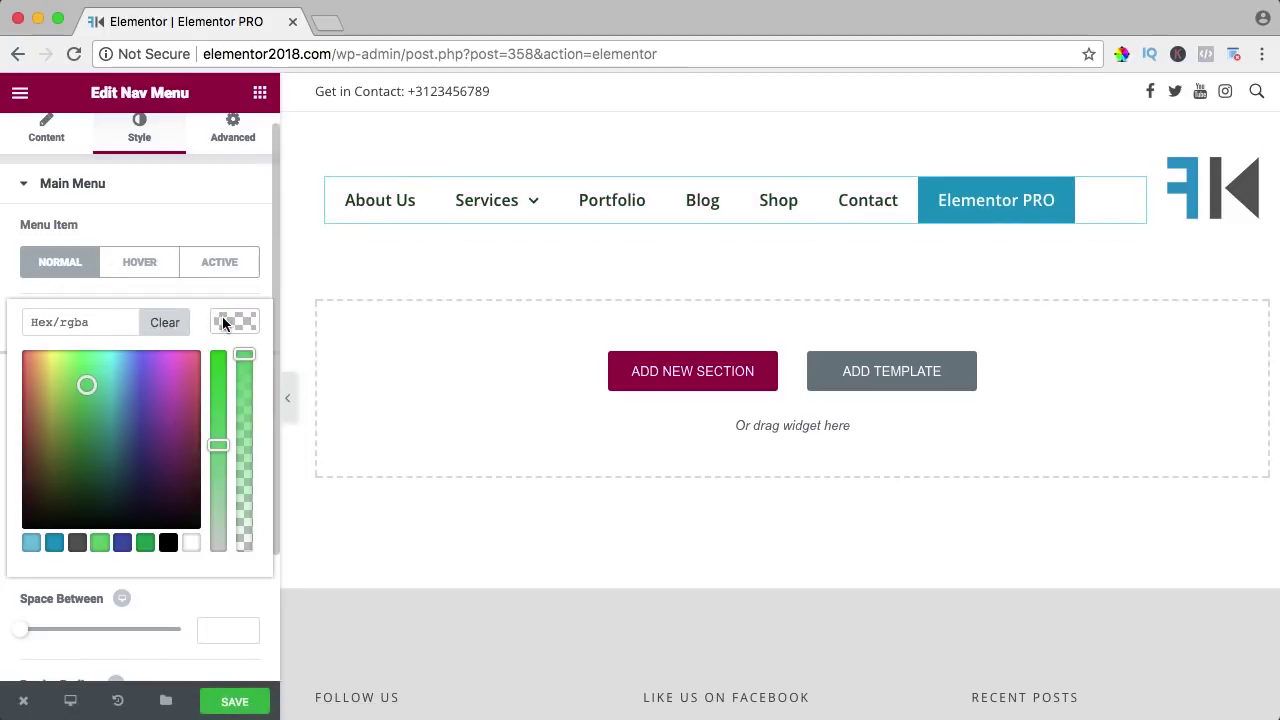
left_click(223, 321)
Turn on custom typography for the menu items, set the size to 16 px and view the font family options.
left_click(239, 384)
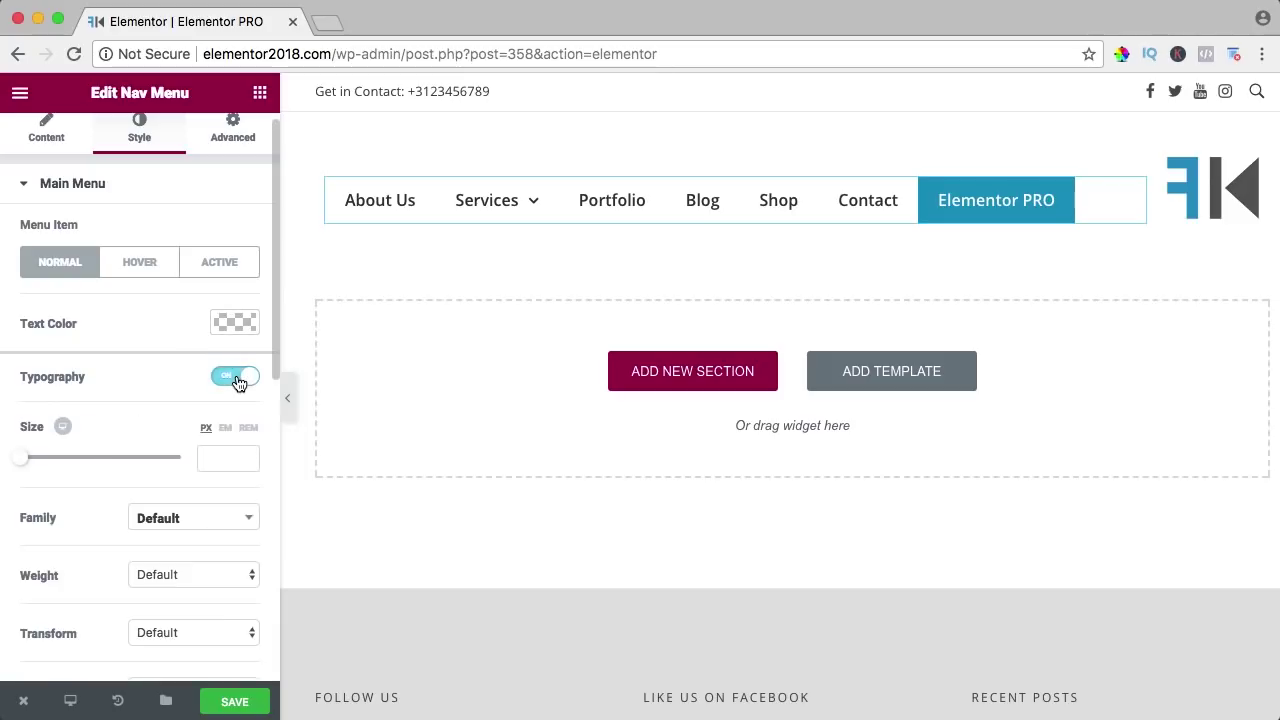
left_click_drag(24, 468, 37, 466)
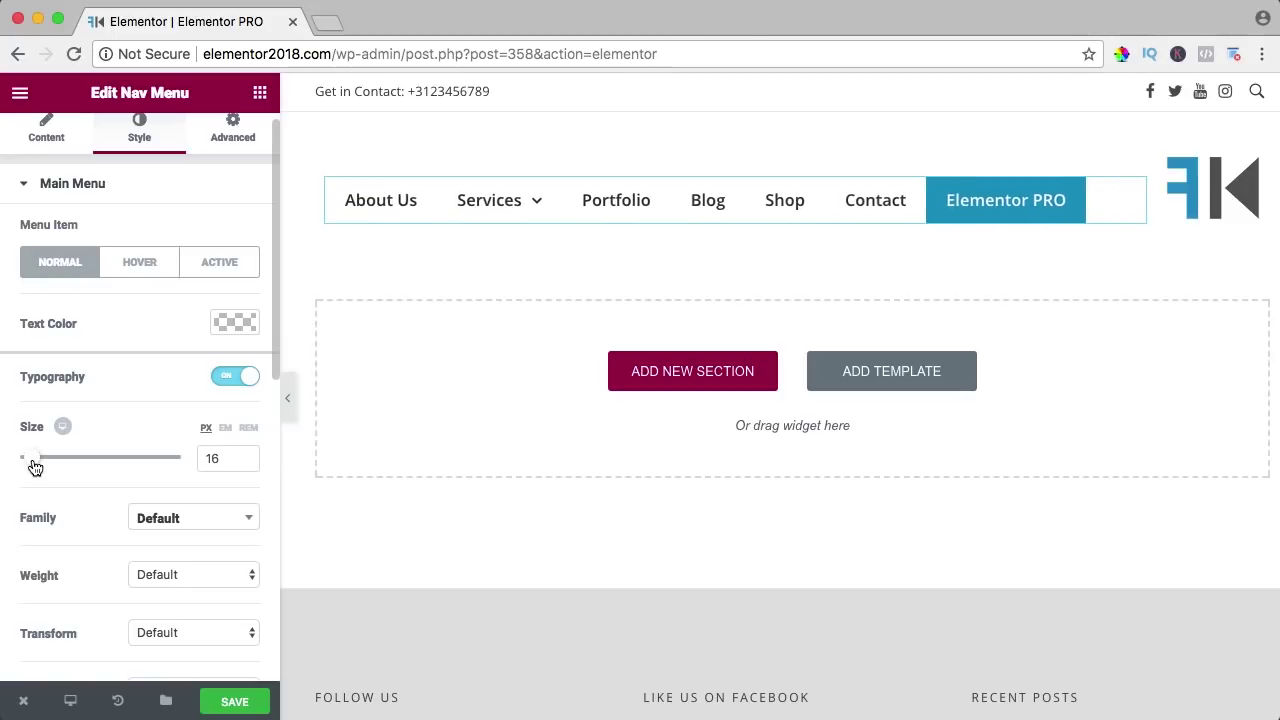
scroll(100, 443, "down", 2)
left_click(152, 419)
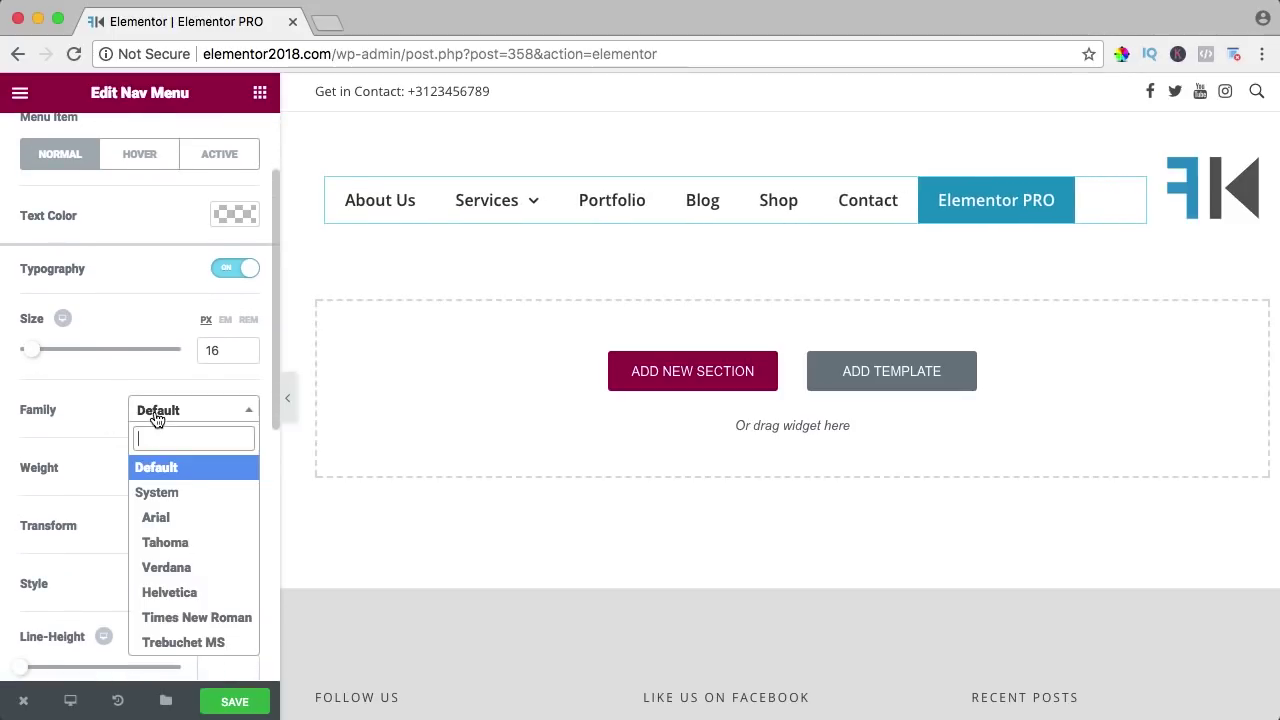
left_click(97, 418)
Set the menu items' font weight to Bold.
scroll(100, 420, "down", 1)
left_click(162, 400)
left_click(162, 436)
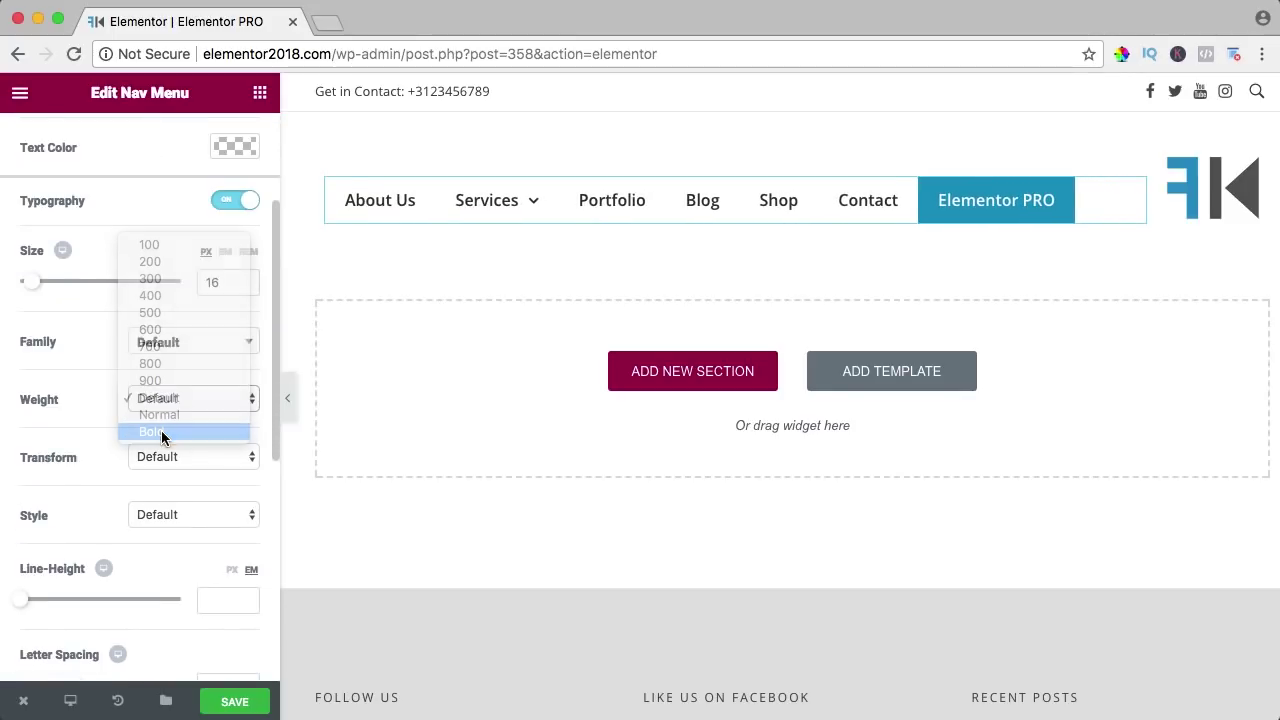
Return the menu items' font weight to Default and transform their text to Uppercase.
left_click(160, 399)
left_click(150, 380)
scroll(138, 426, "down", 1)
left_click(138, 426)
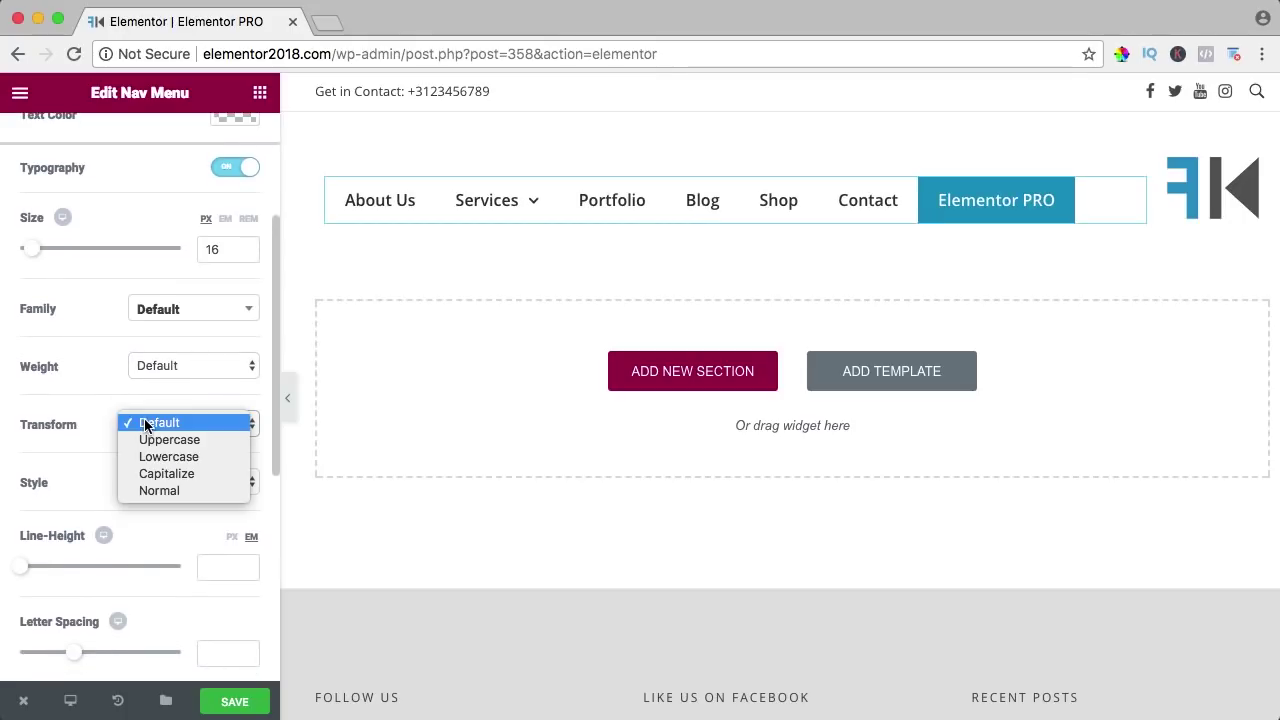
left_click(167, 440)
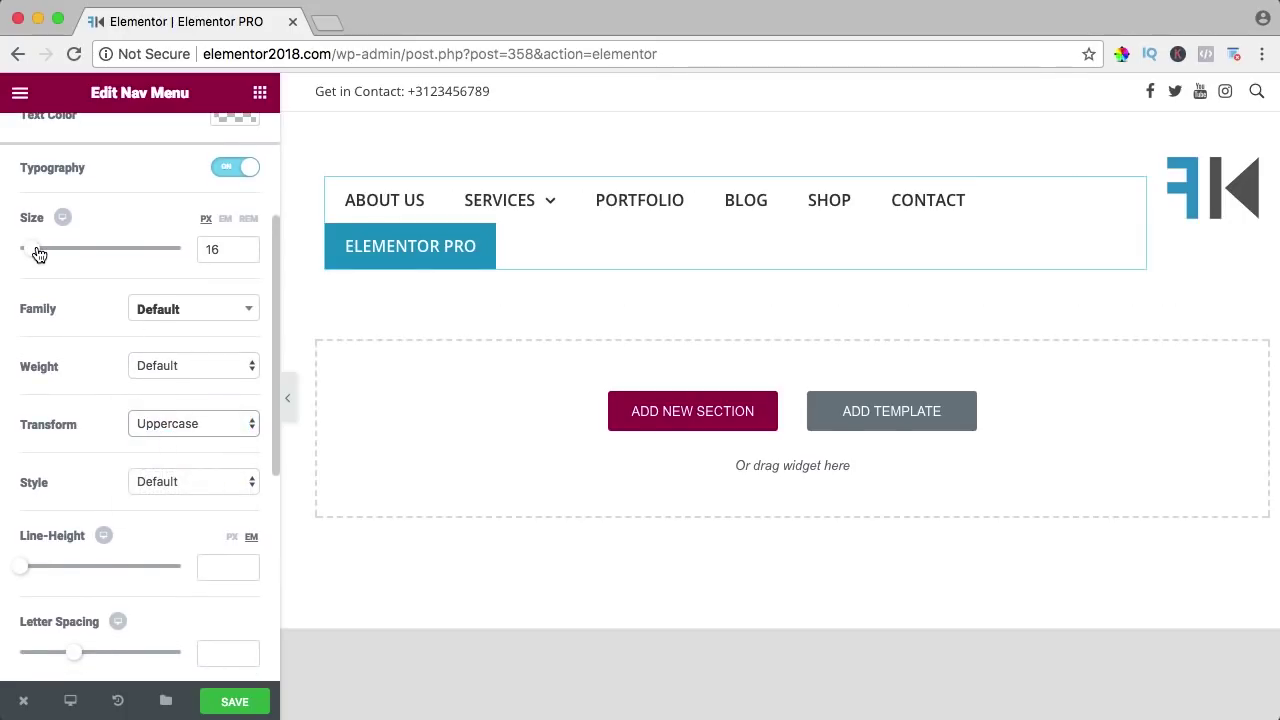
Set the menu items' font size to 15 px and their letter spacing to 0.3.
left_click_drag(38, 254, 36, 253)
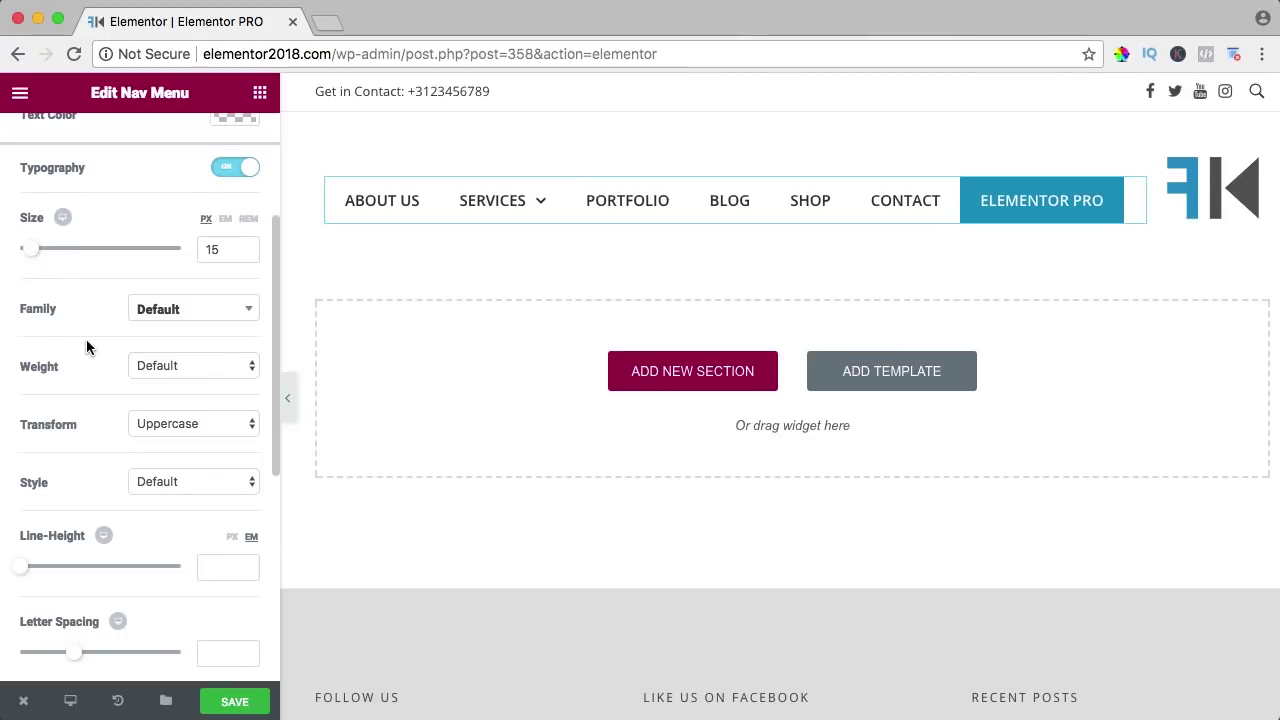
scroll(82, 361, "down", 2)
scroll(80, 352, "down", 4)
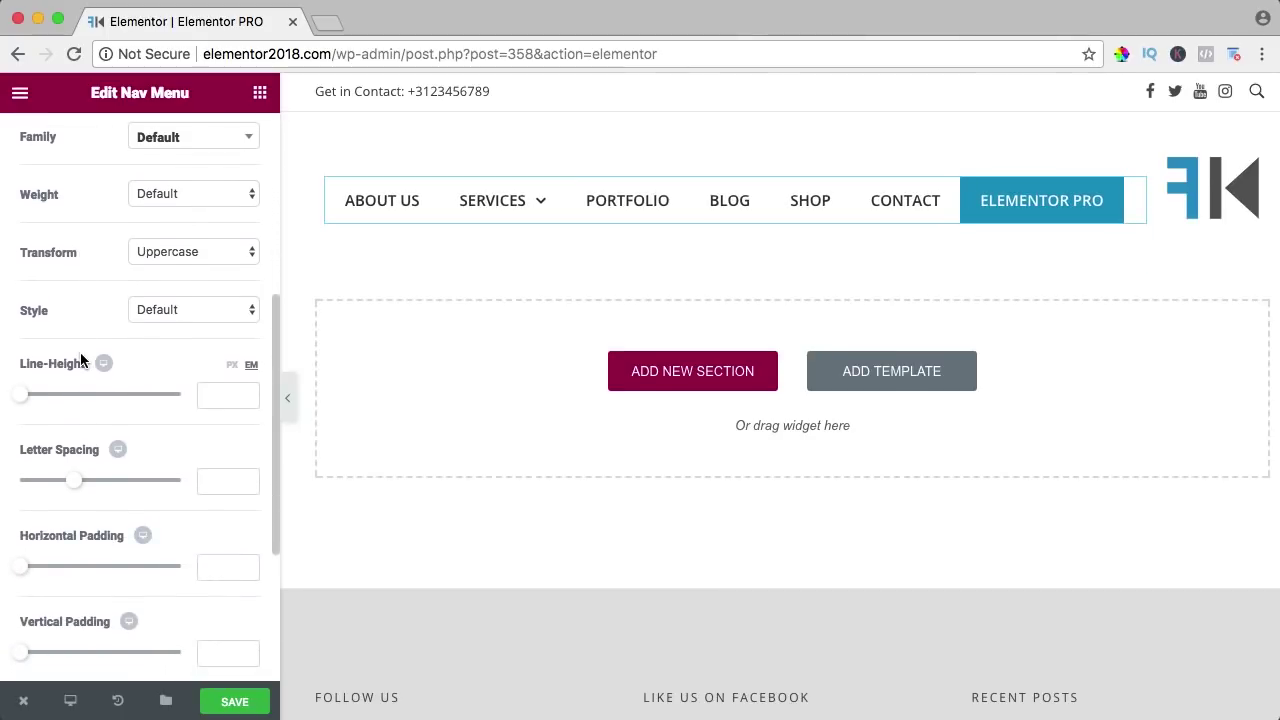
mouse_move(74, 402)
left_mouse_down()
mouse_move(95, 403)
mouse_move(77, 403)
left_mouse_up()
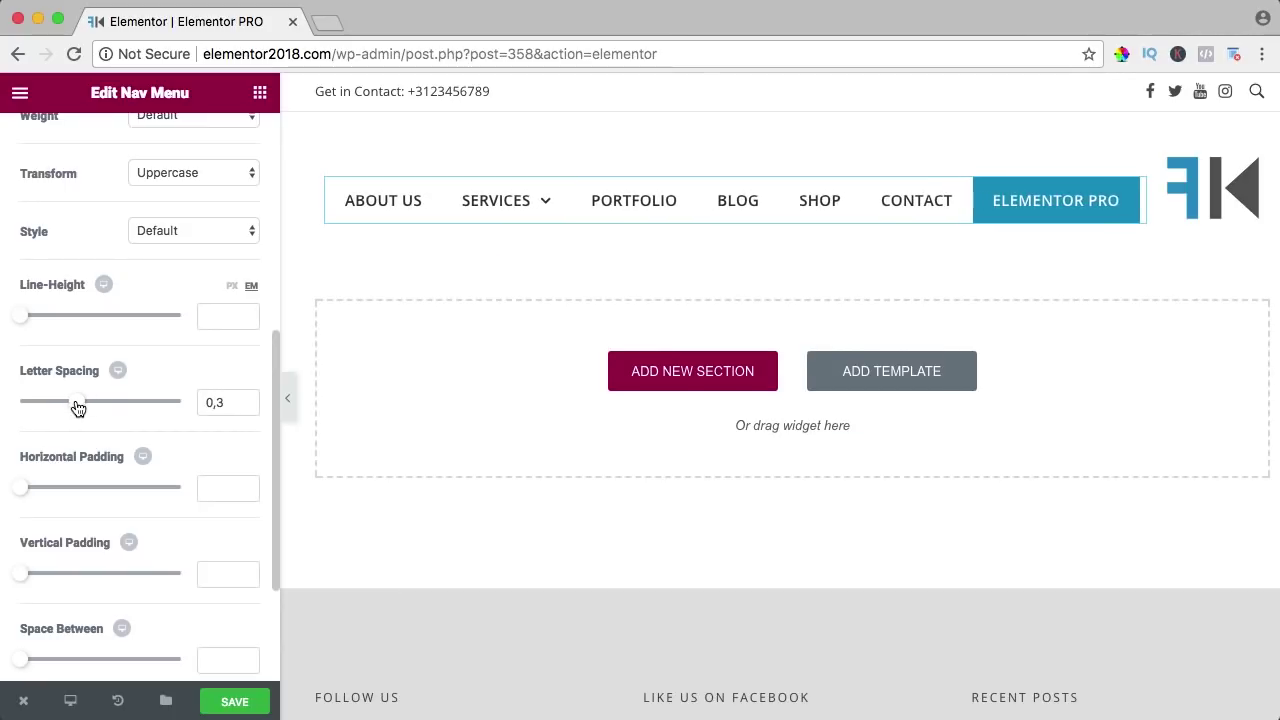
Set the menu items' border radius to 0 px.
scroll(76, 470, "down", 5)
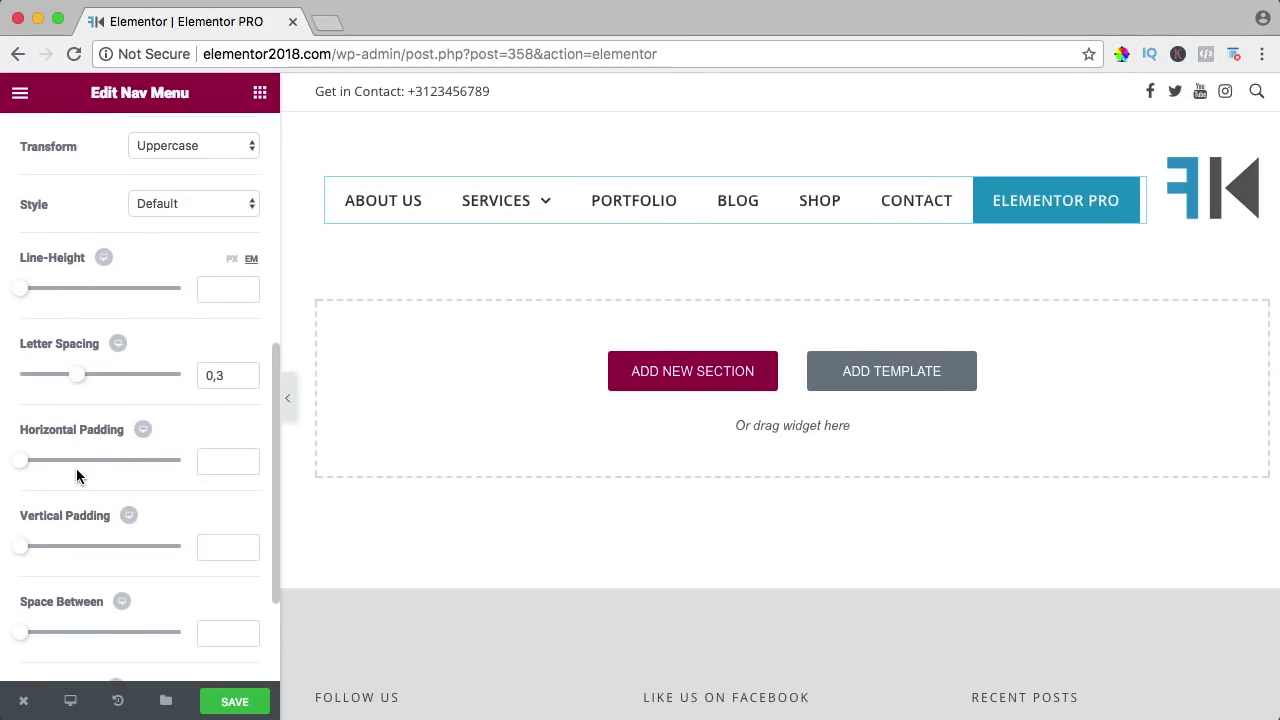
scroll(76, 468, "down", 3)
mouse_move(21, 551)
left_mouse_down()
mouse_move(49, 557)
mouse_move(10, 557)
left_mouse_up()
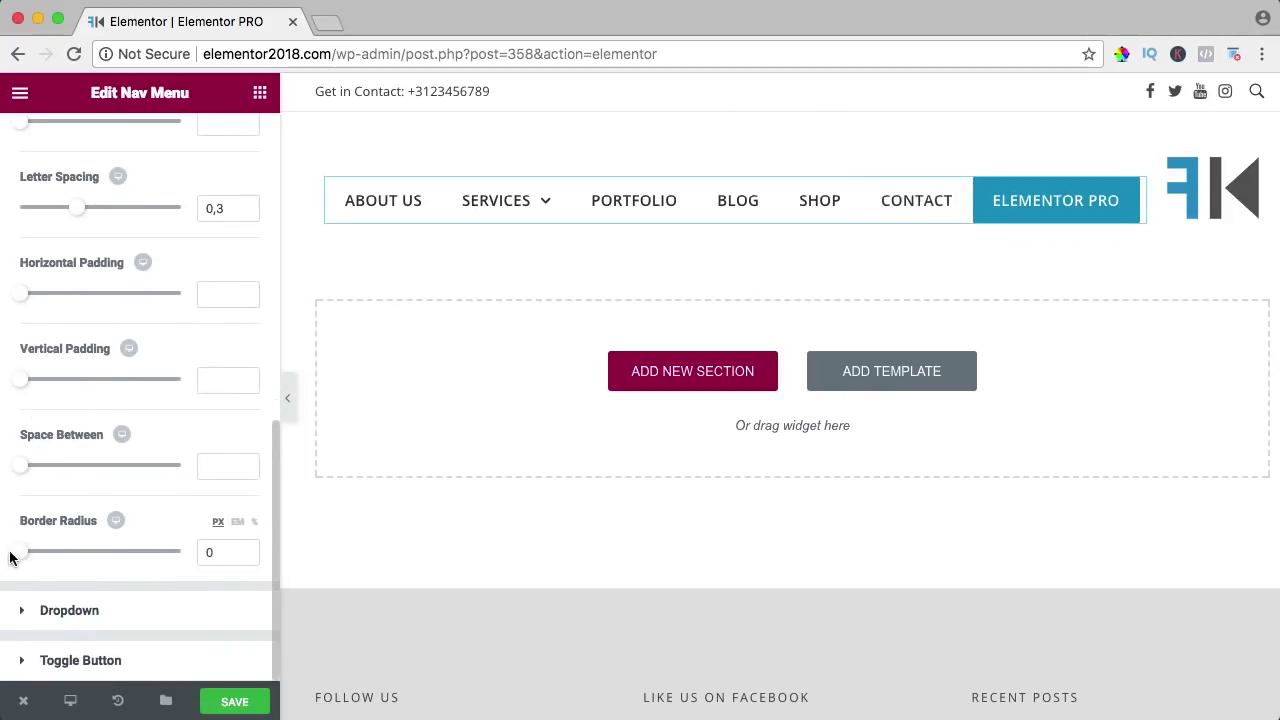
Examine the nav menu's Dropdown and Toggle Button style options and preview the Services submenu.
left_click(29, 617)
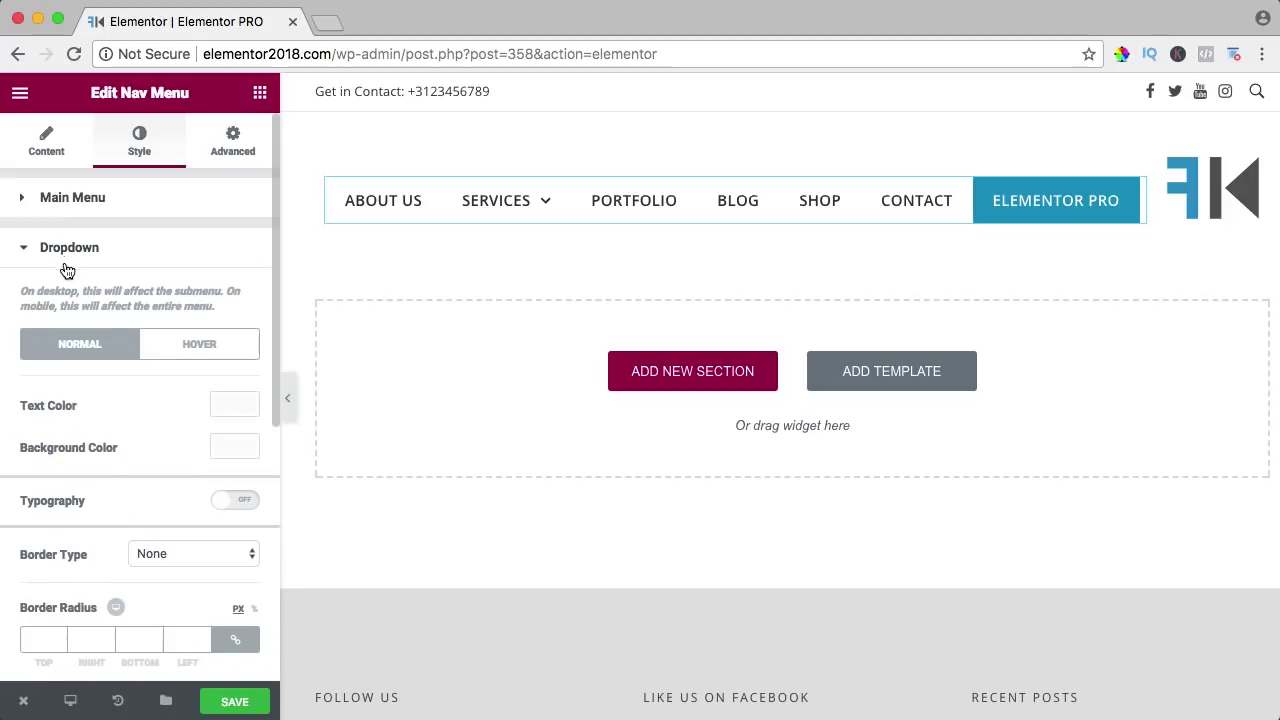
mouse_move(508, 208)
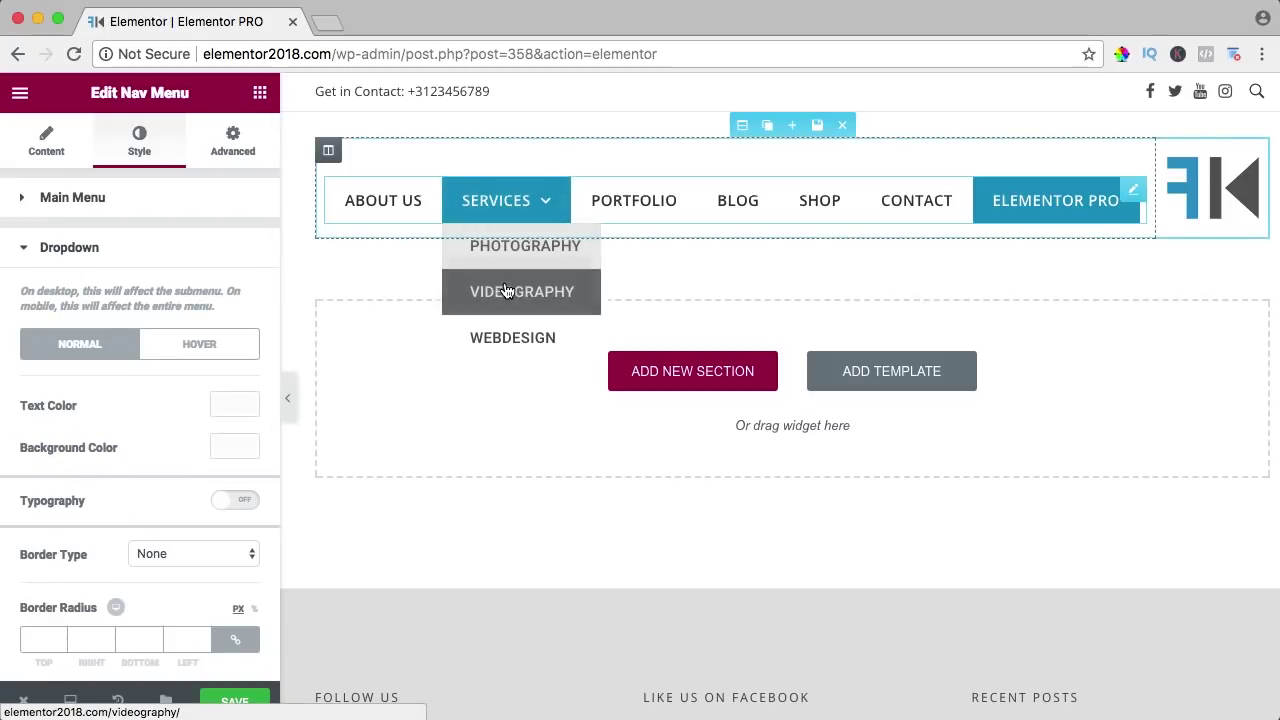
left_click(28, 254)
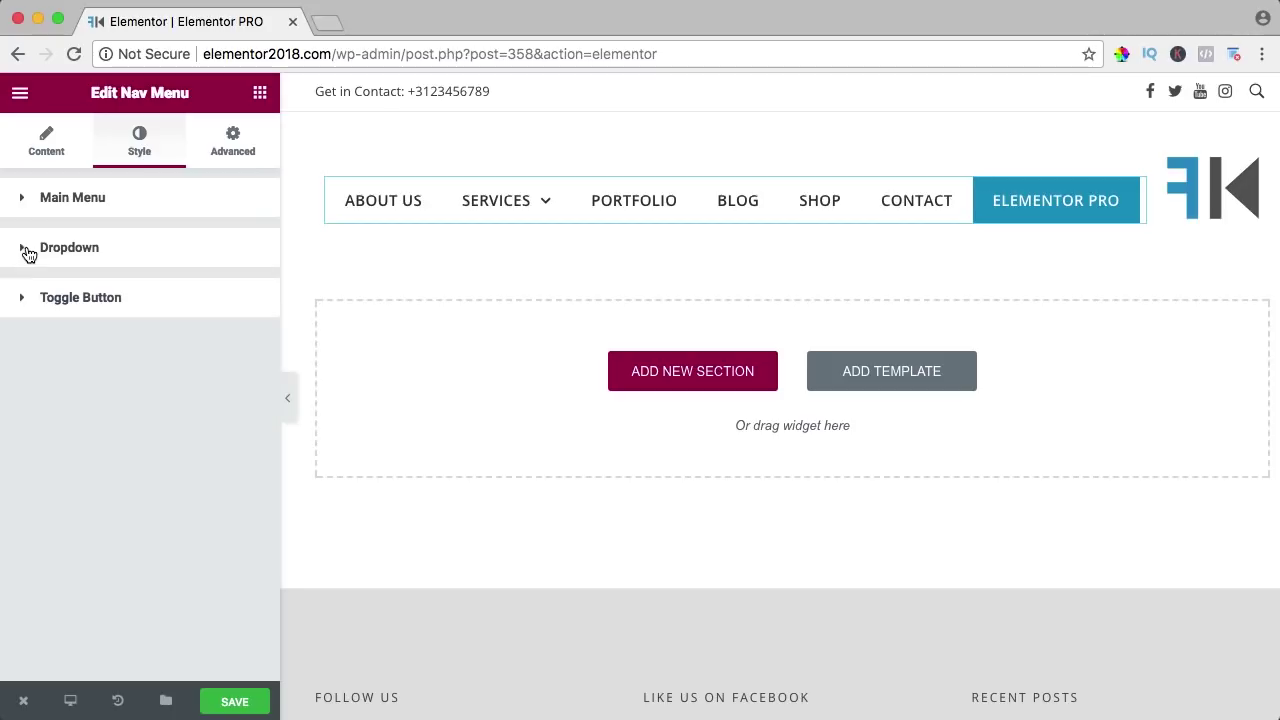
left_click(26, 302)
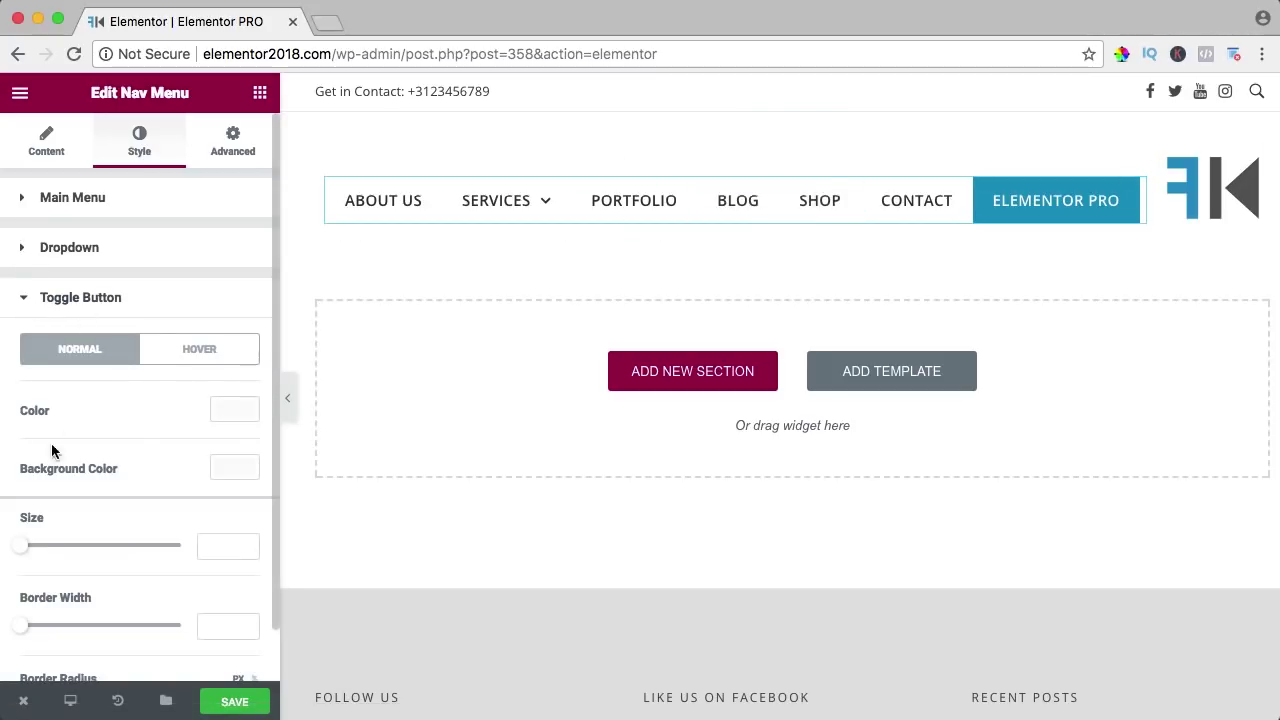
left_click(27, 304)
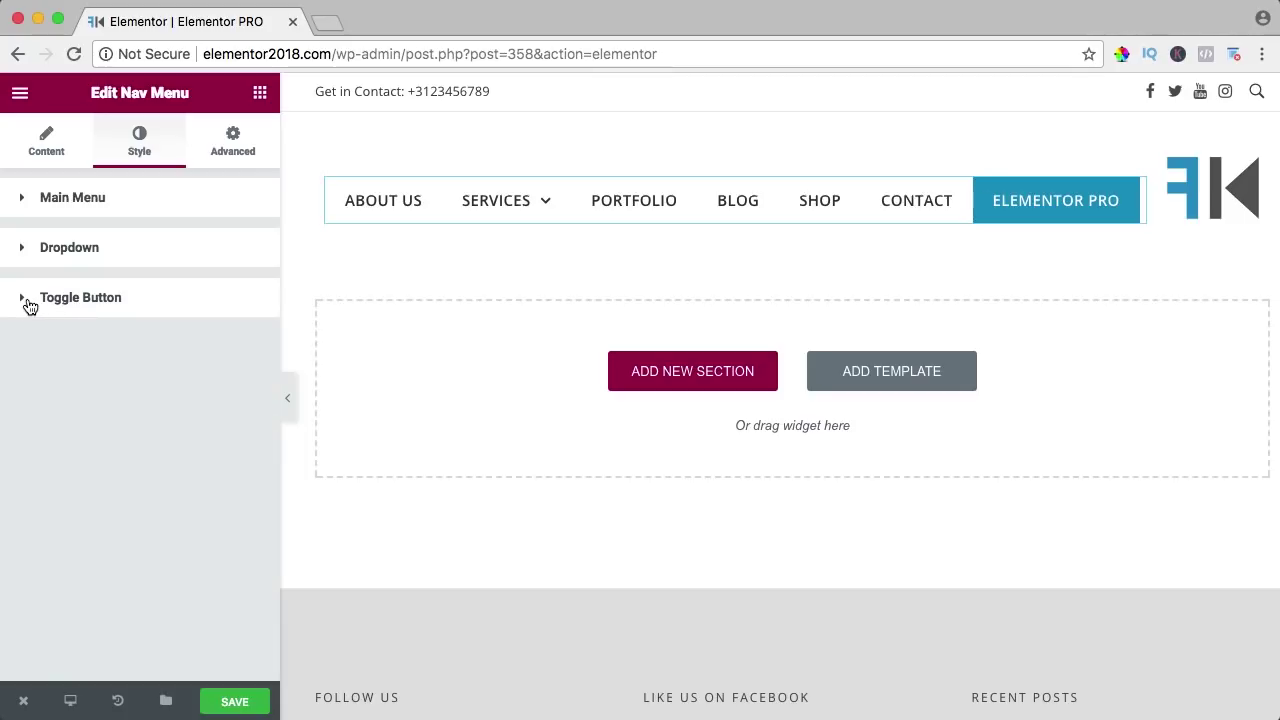
Try the greens #61ce70 and #23a455 as the menu items' hover pointer color and clear it again.
left_click(29, 203)
left_click(148, 279)
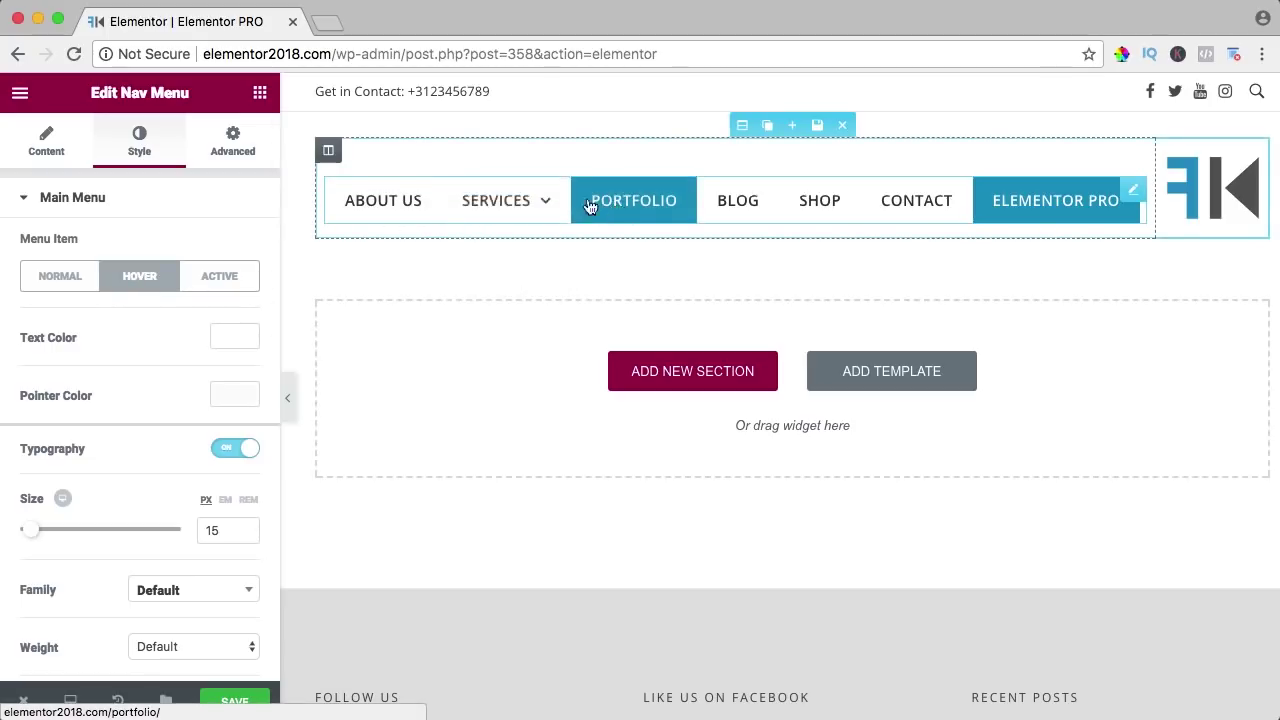
left_click(232, 395)
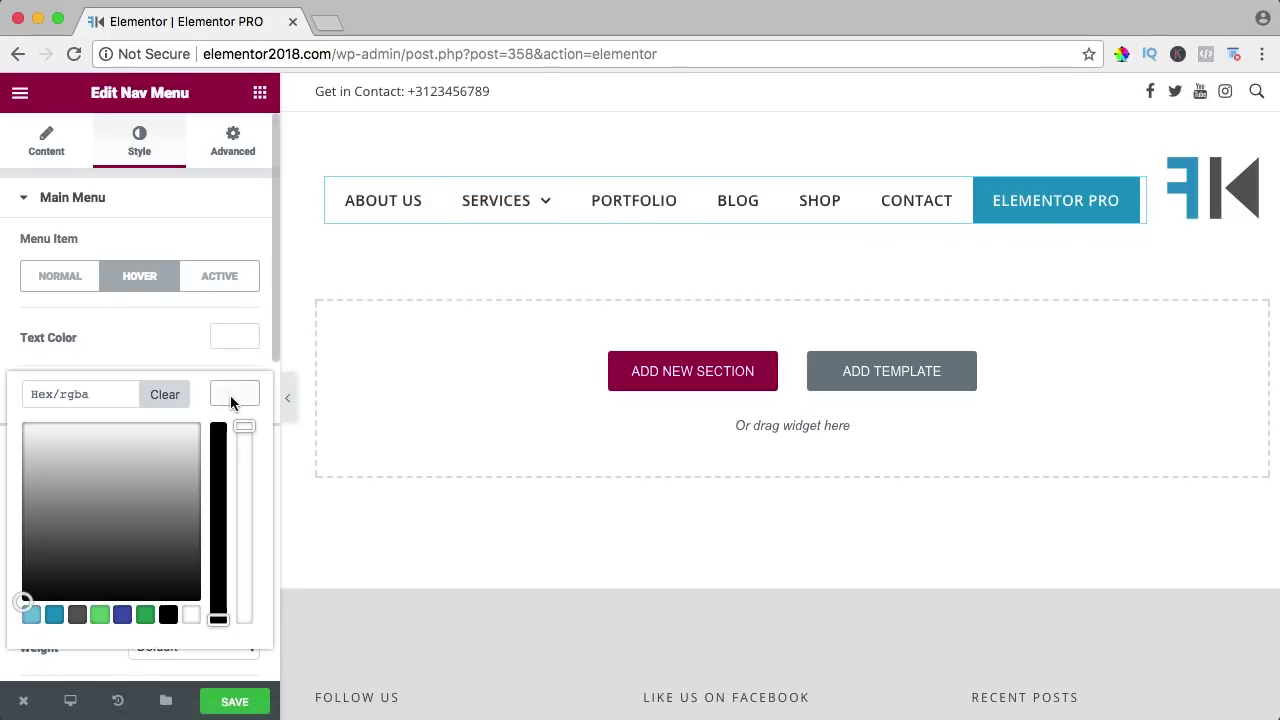
left_click(100, 614)
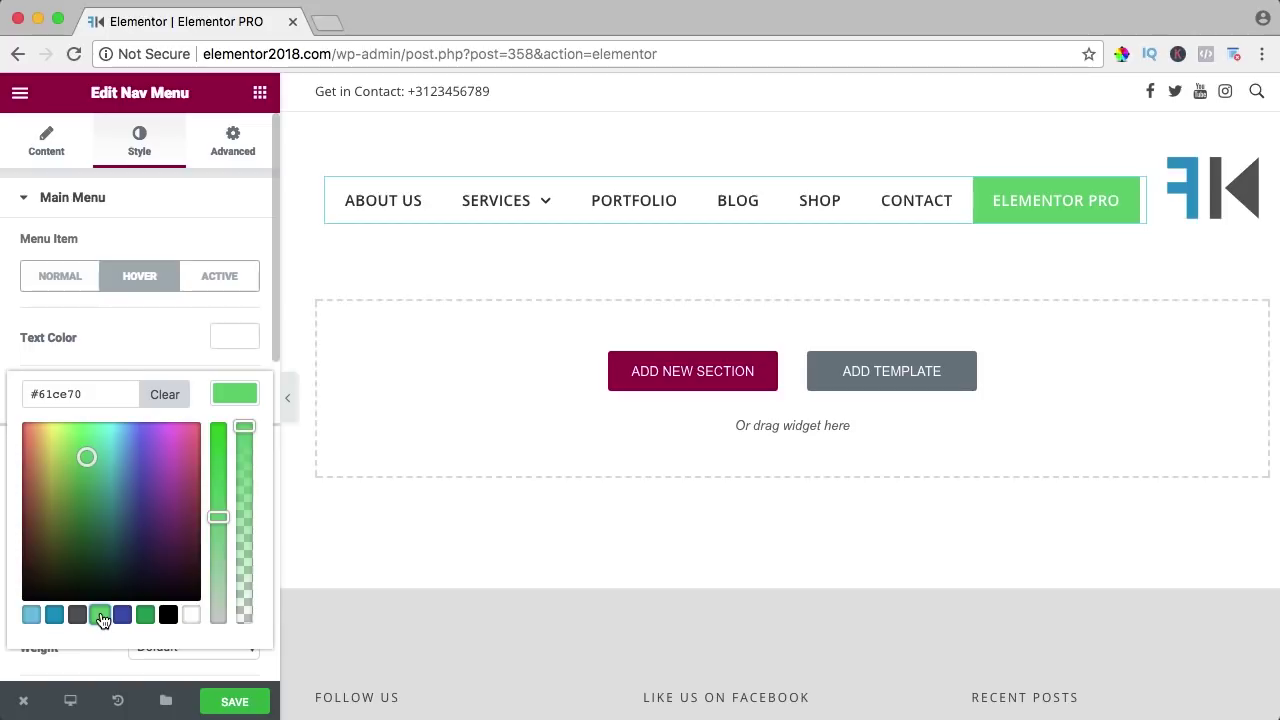
left_click(146, 614)
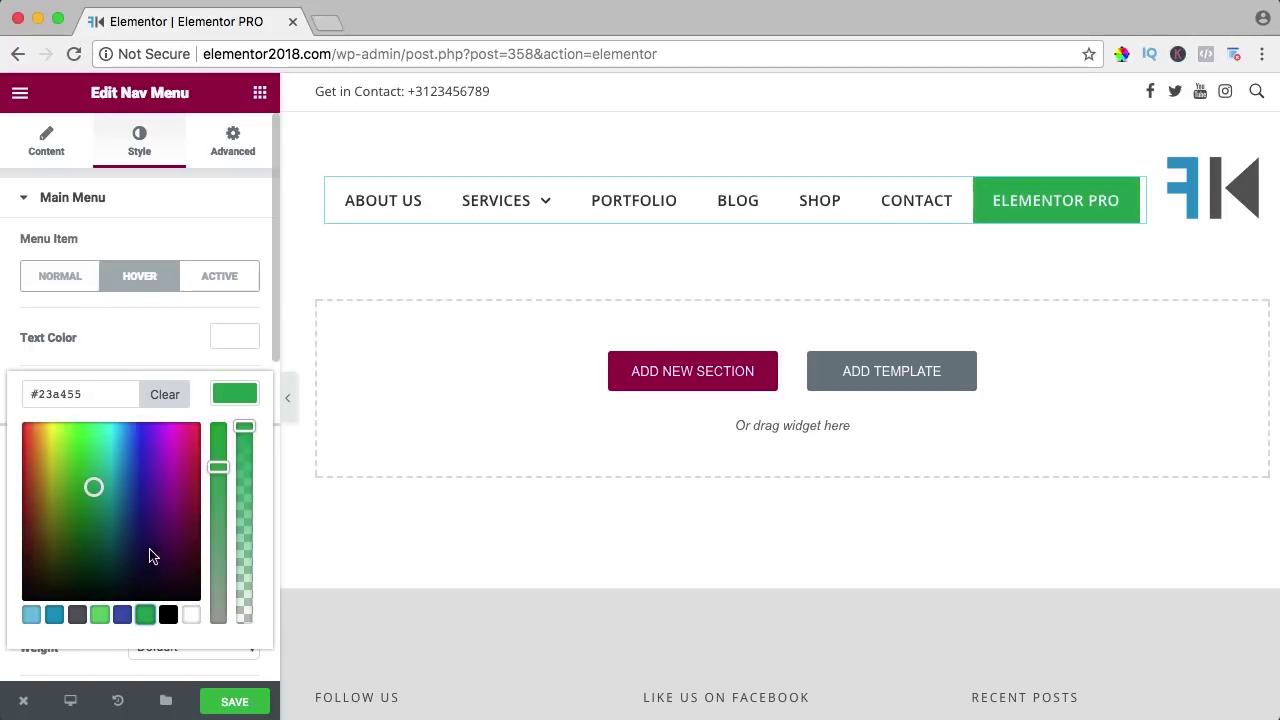
left_click(168, 396)
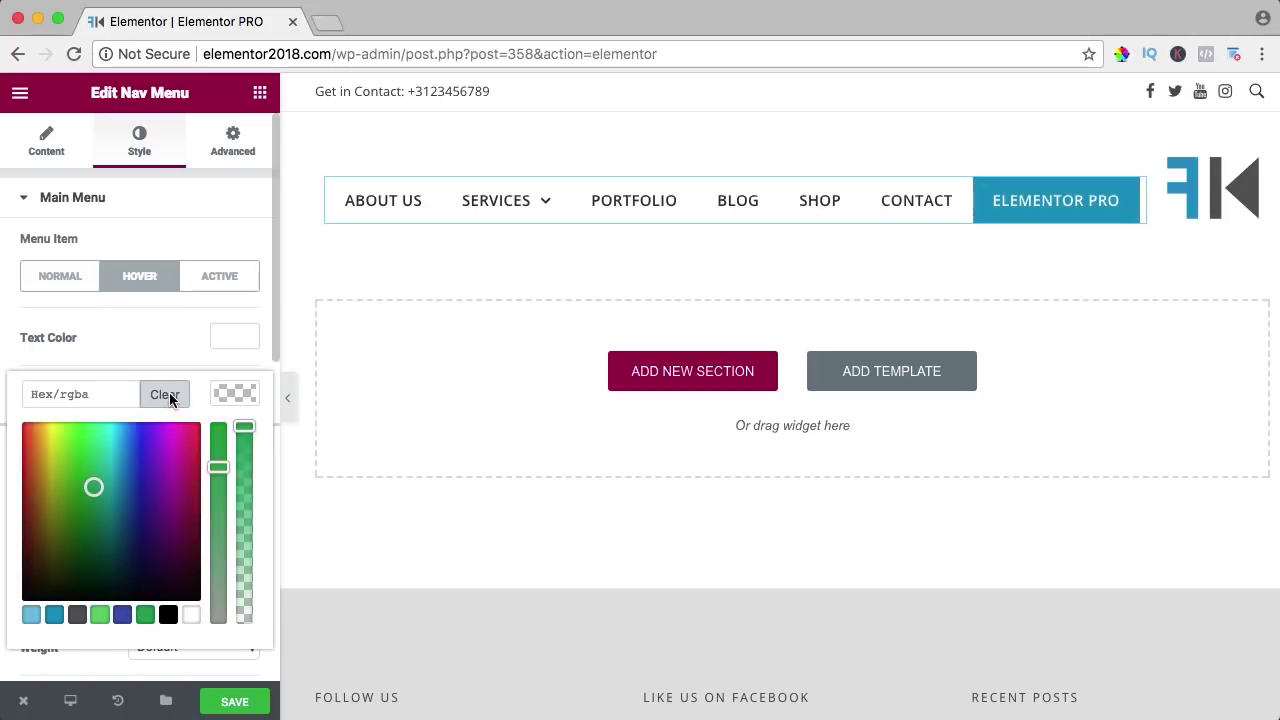
left_click(100, 614)
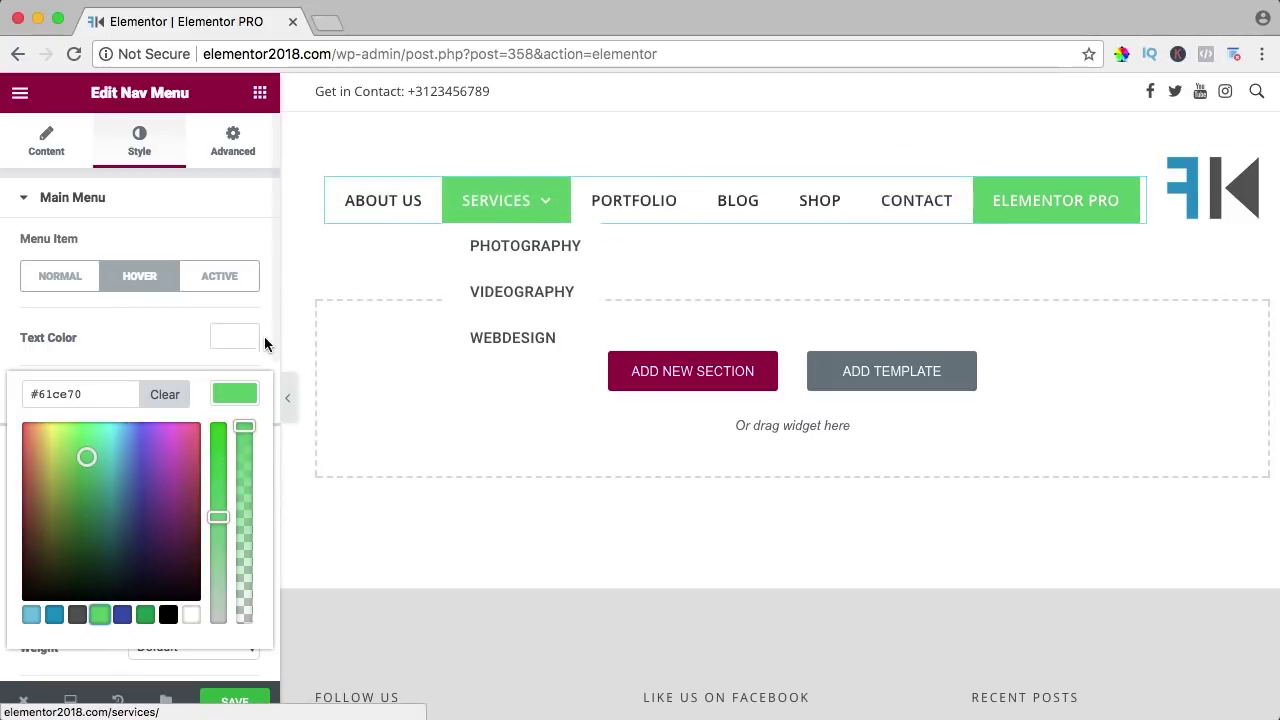
left_click(165, 394)
Try green #23a455 as the active menu item's pointer color and clear it again.
left_click(222, 280)
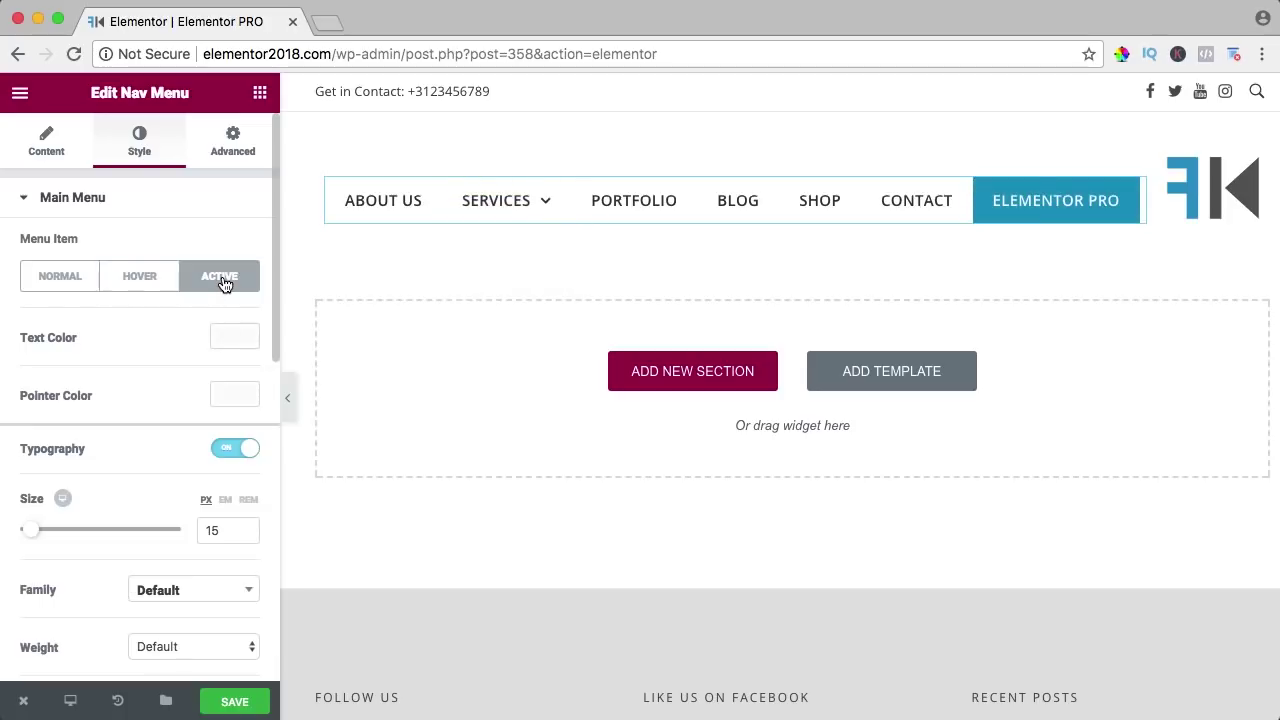
left_click(238, 395)
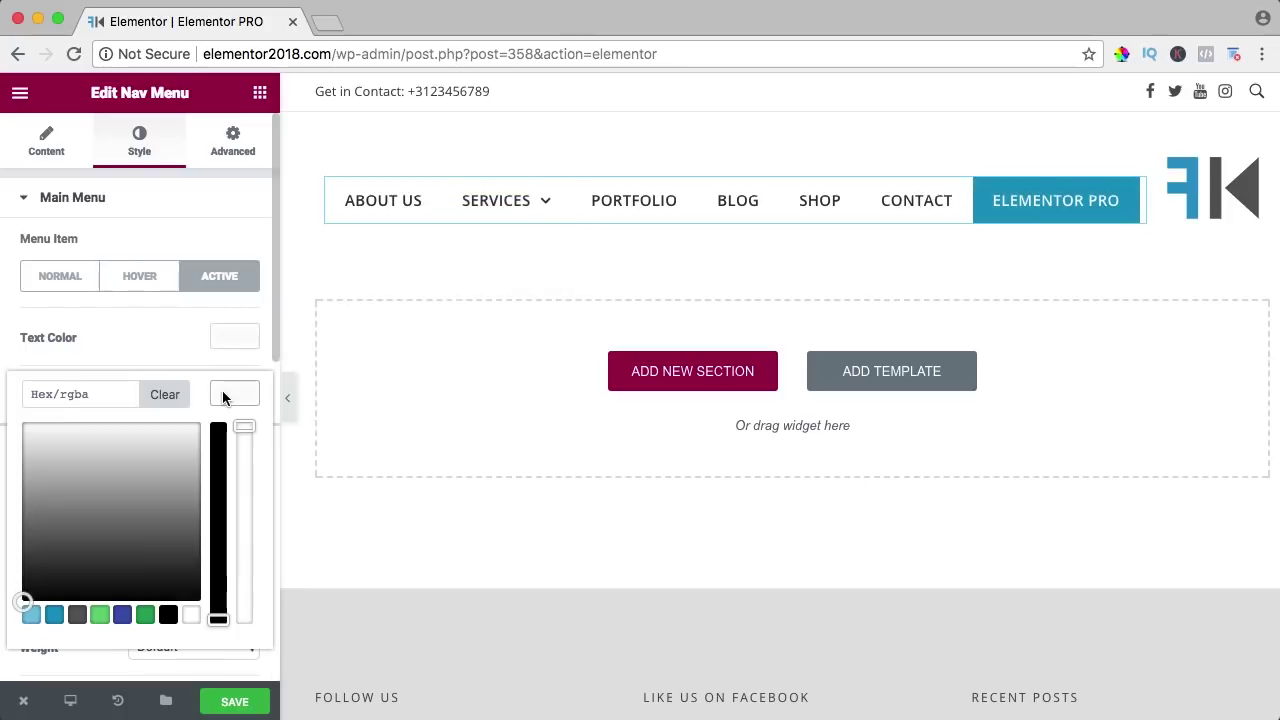
left_click(146, 616)
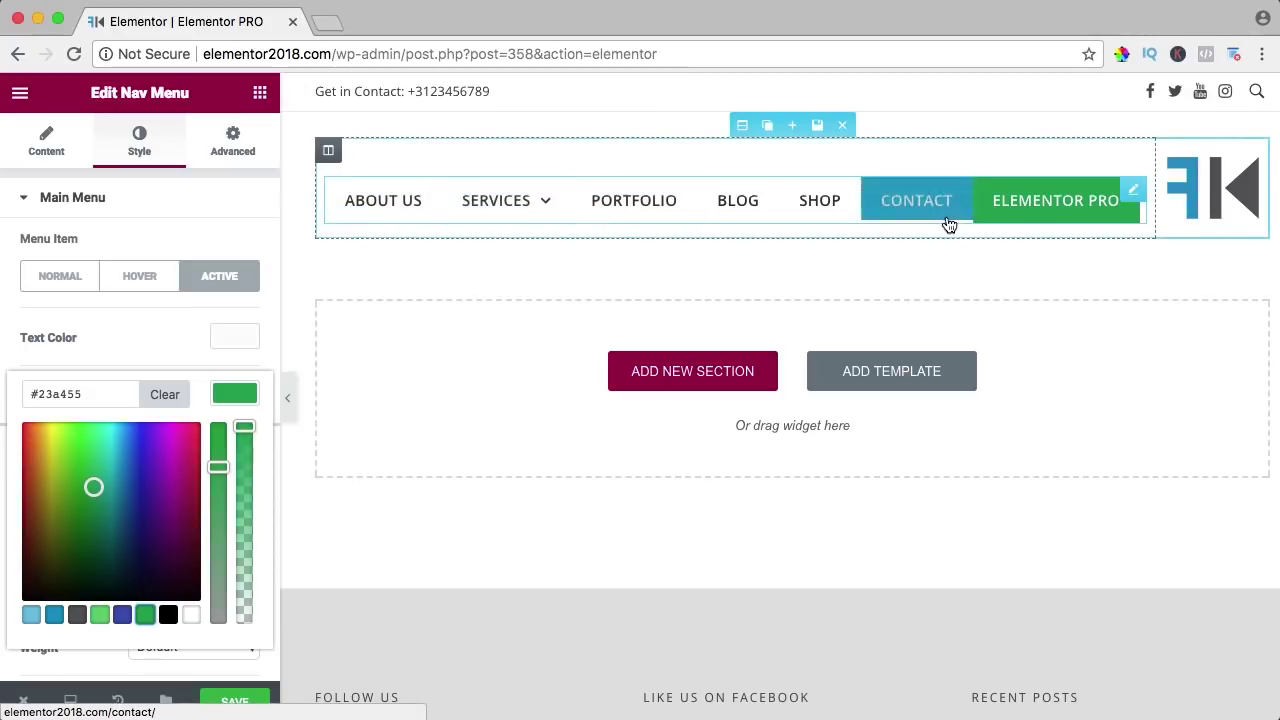
left_click(150, 150)
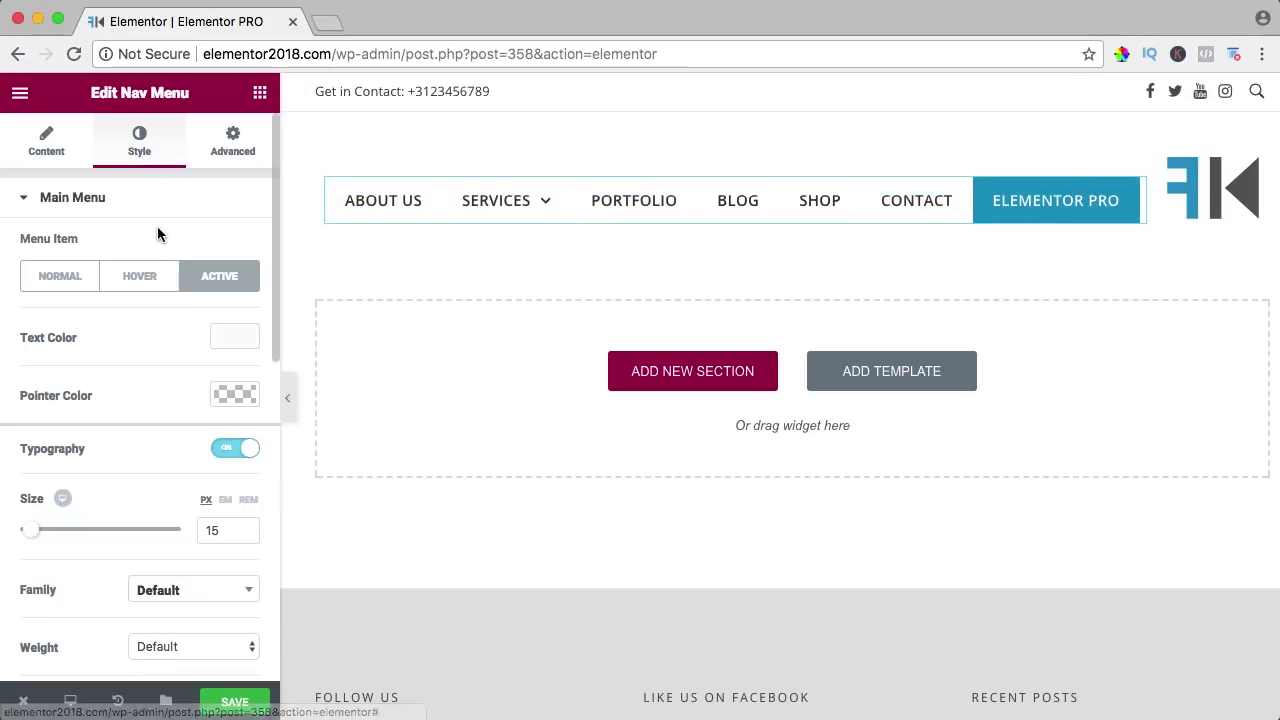
Try a 20 px margin on all sides of the nav menu and clear it again.
scroll(150, 240, "down", 5)
scroll(97, 333, "down", 3)
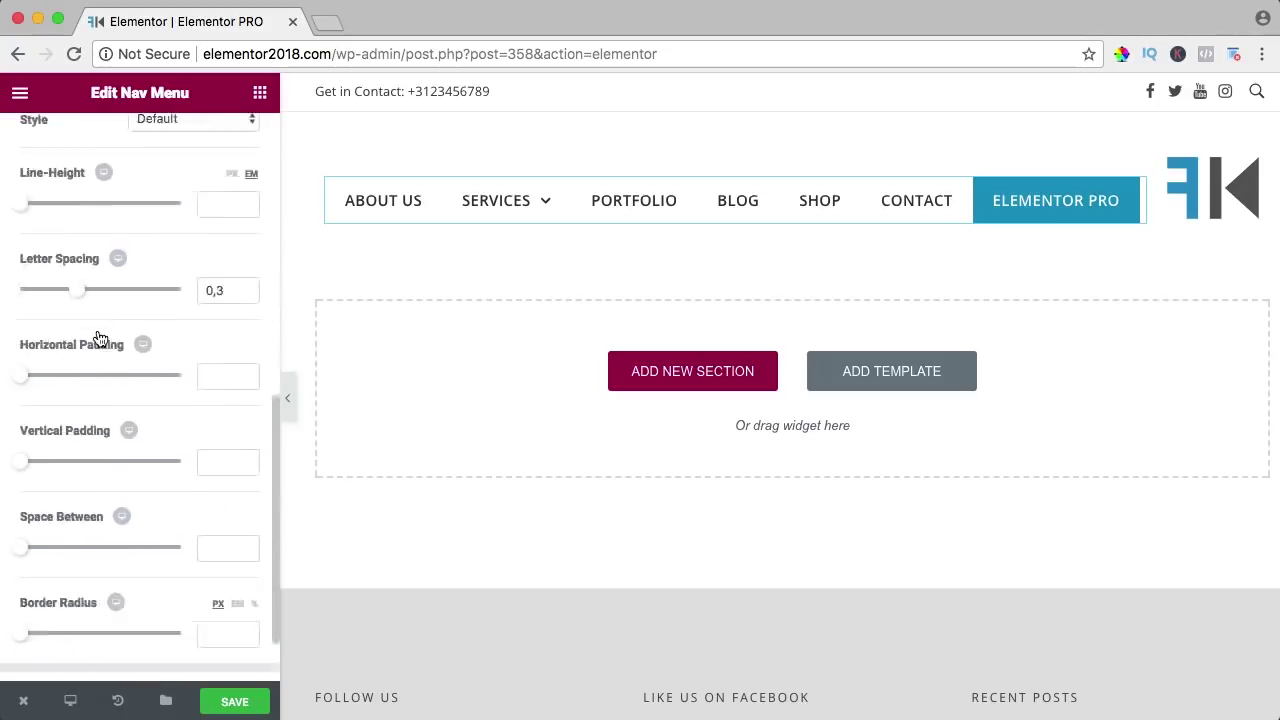
scroll(98, 329, "up", 8)
left_click(232, 148)
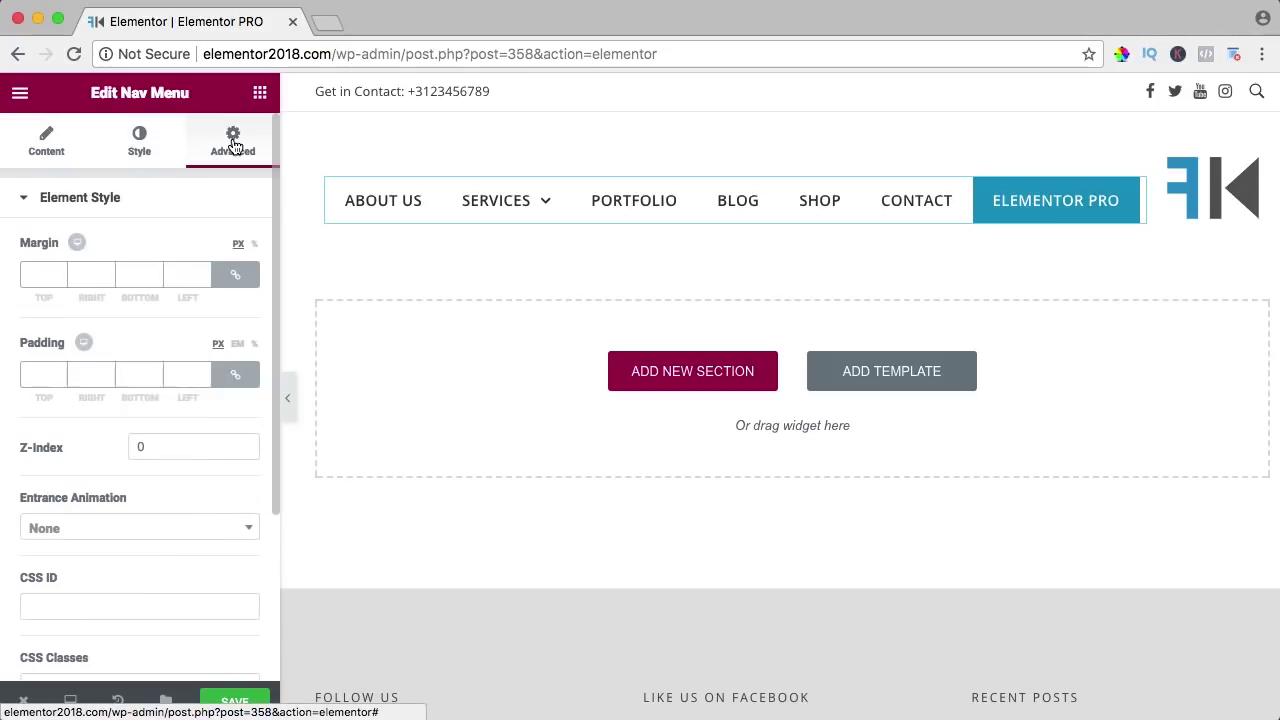
left_click(40, 276)
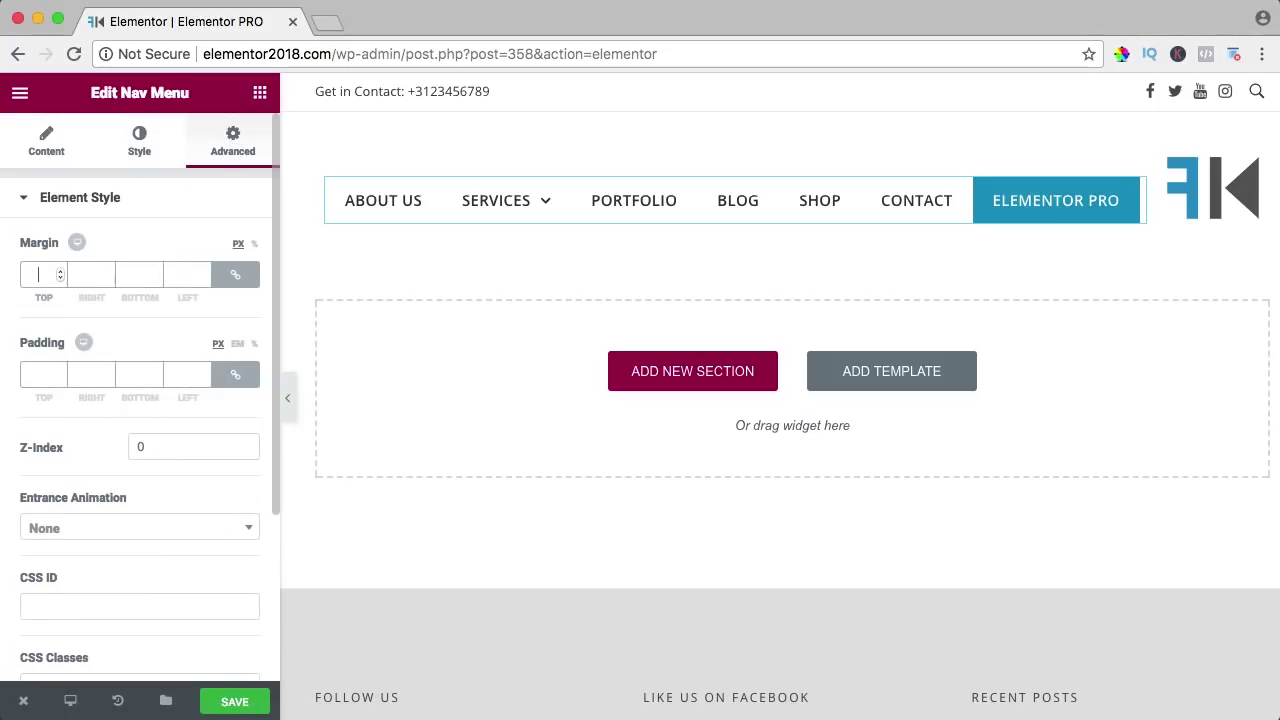
type("20")
key("Tab")
double_click(35, 278)
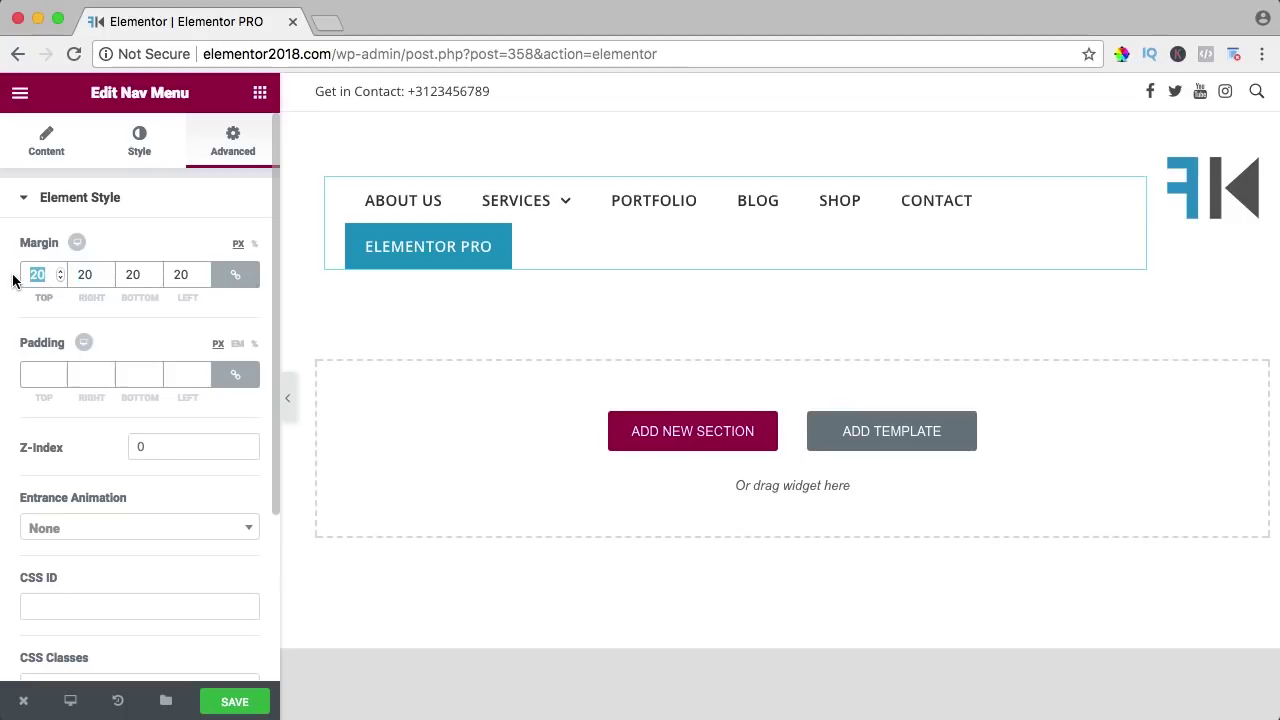
key("BackSpace")
key("Tab")
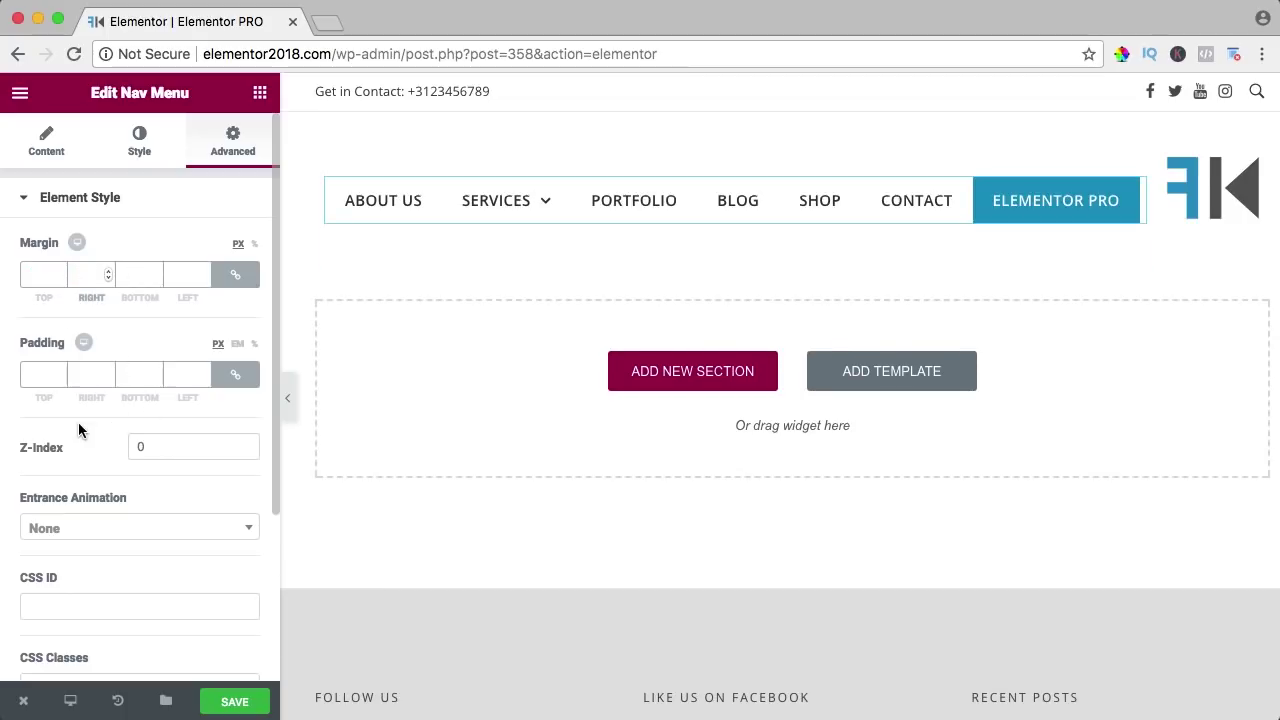
View the nav menu's entrance animation options and leave the animation at None.
scroll(78, 430, "down", 1)
left_click(58, 465)
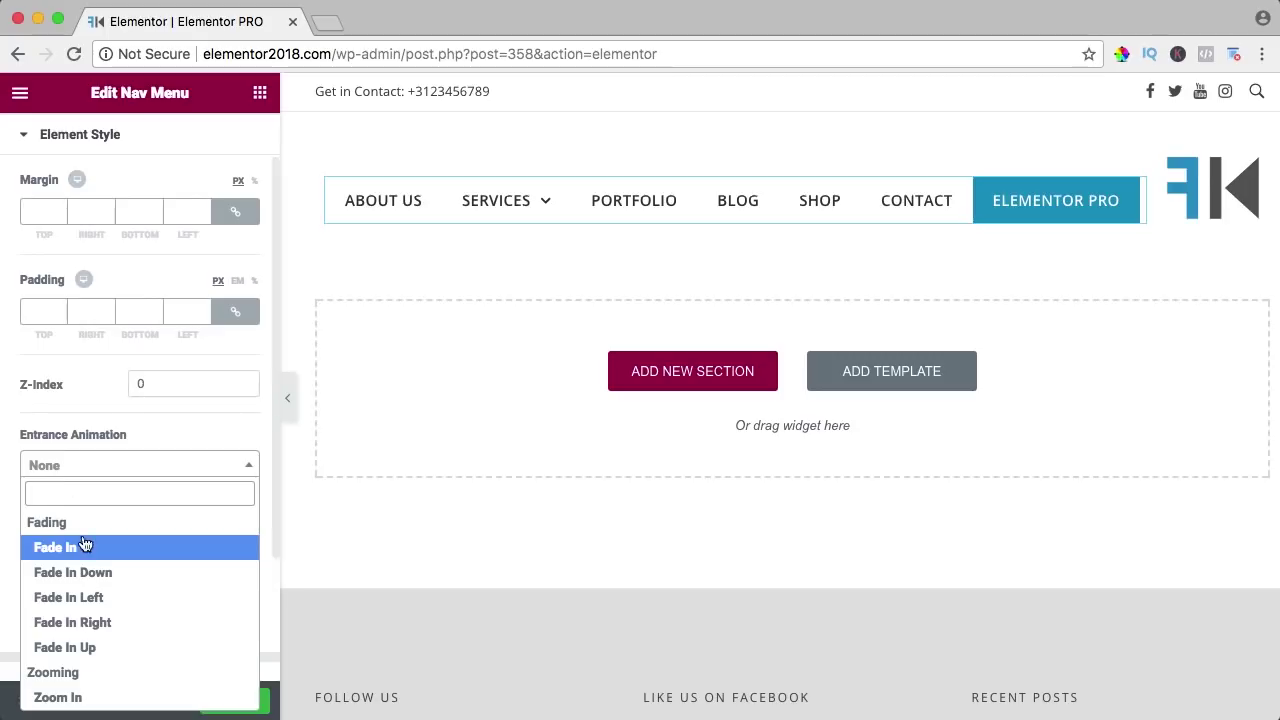
left_click(90, 440)
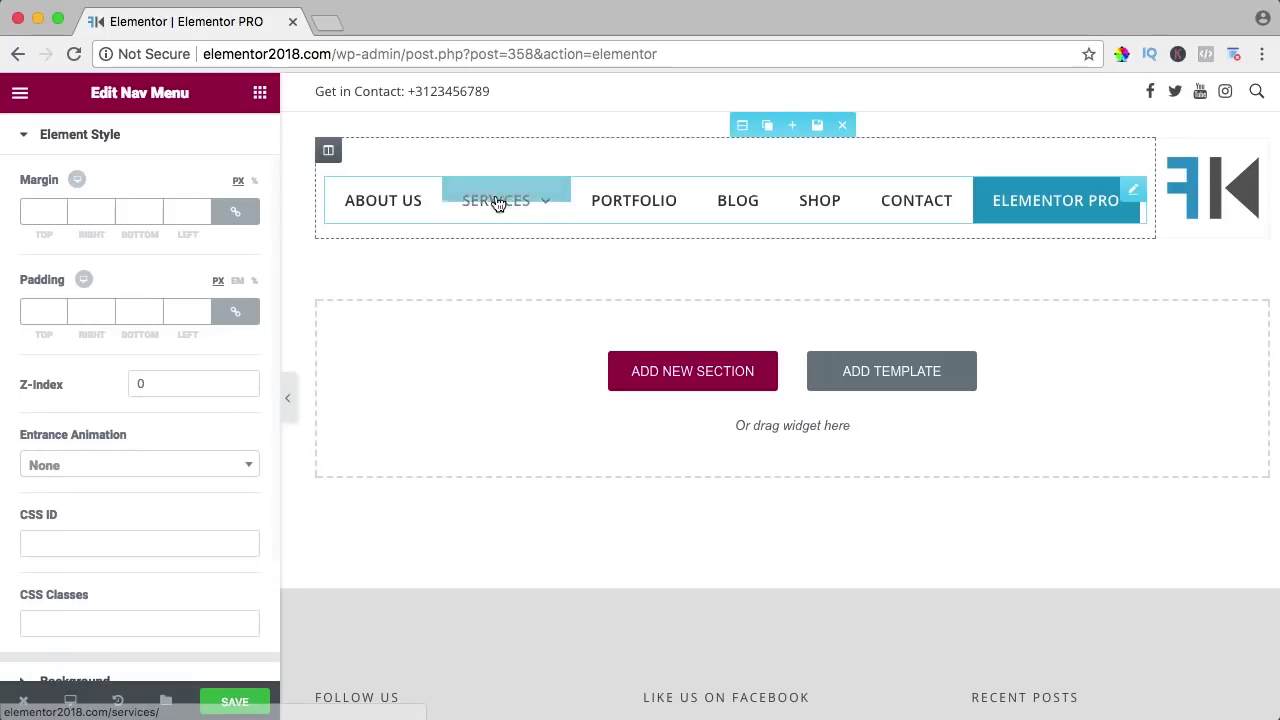
Set the nav menu to be hidden on mobile and tablet in its responsive settings.
scroll(139, 433, "down", 3)
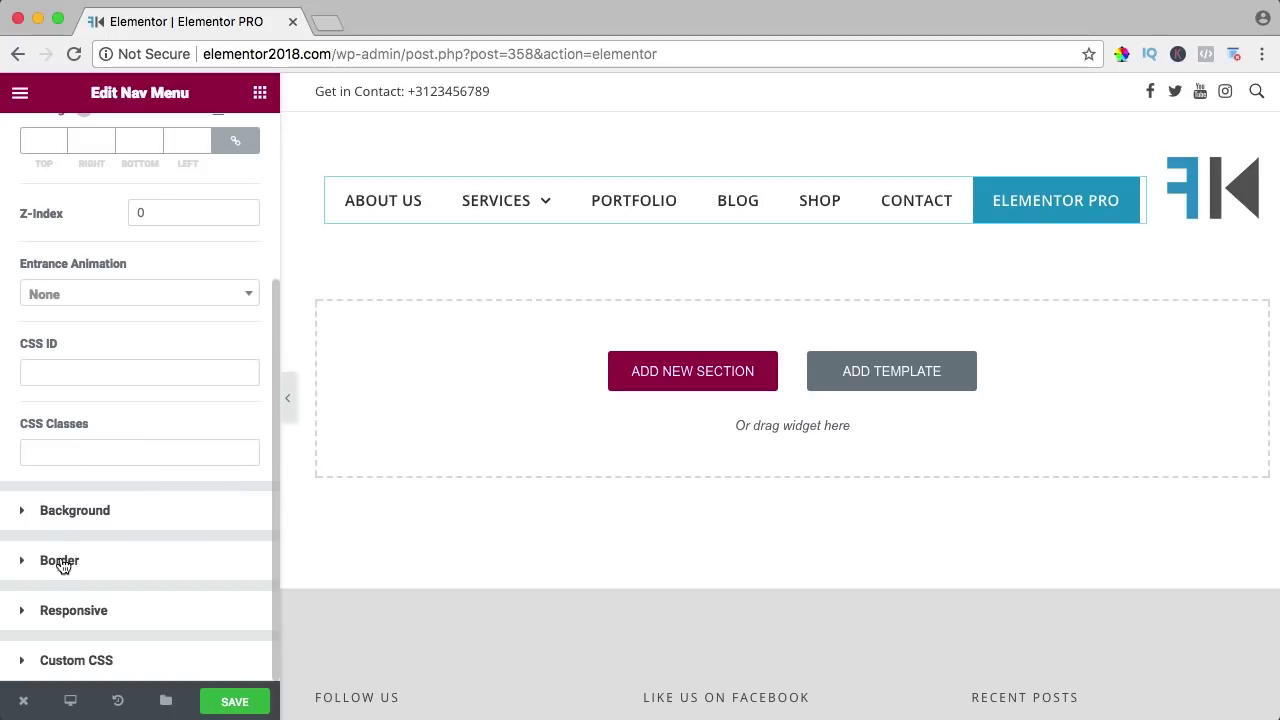
left_click(24, 622)
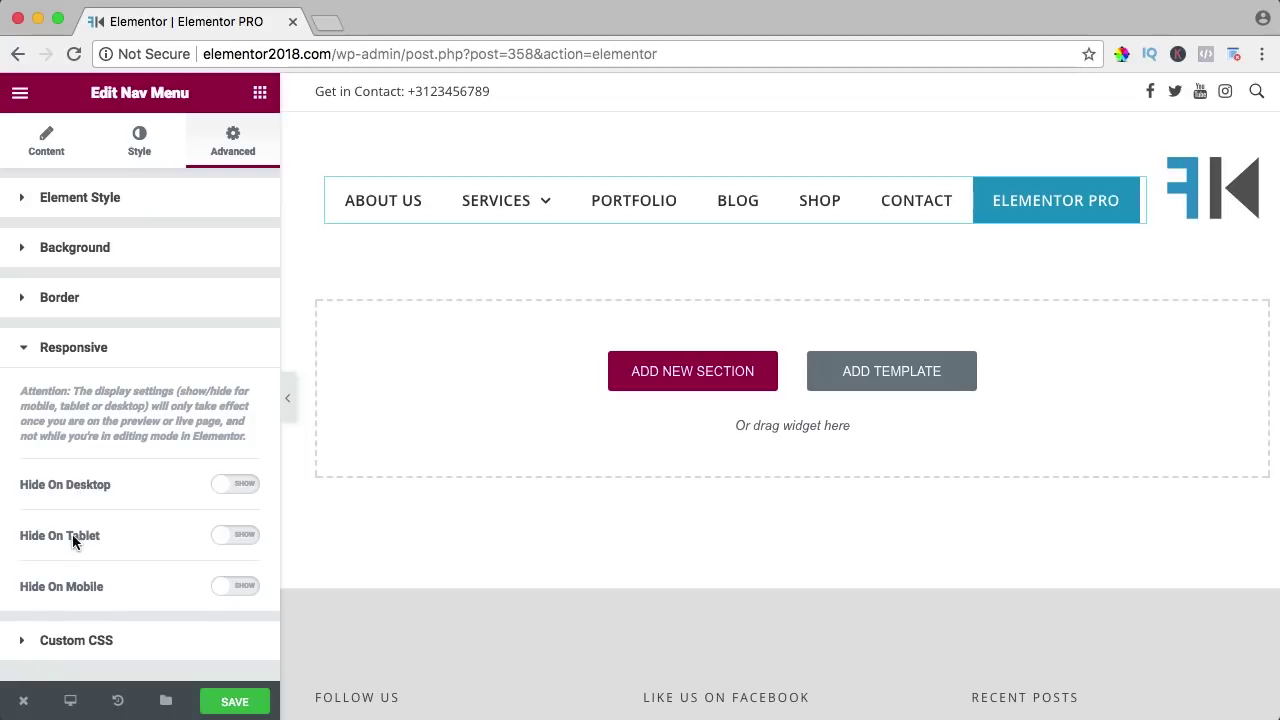
left_click(245, 588)
left_click(236, 536)
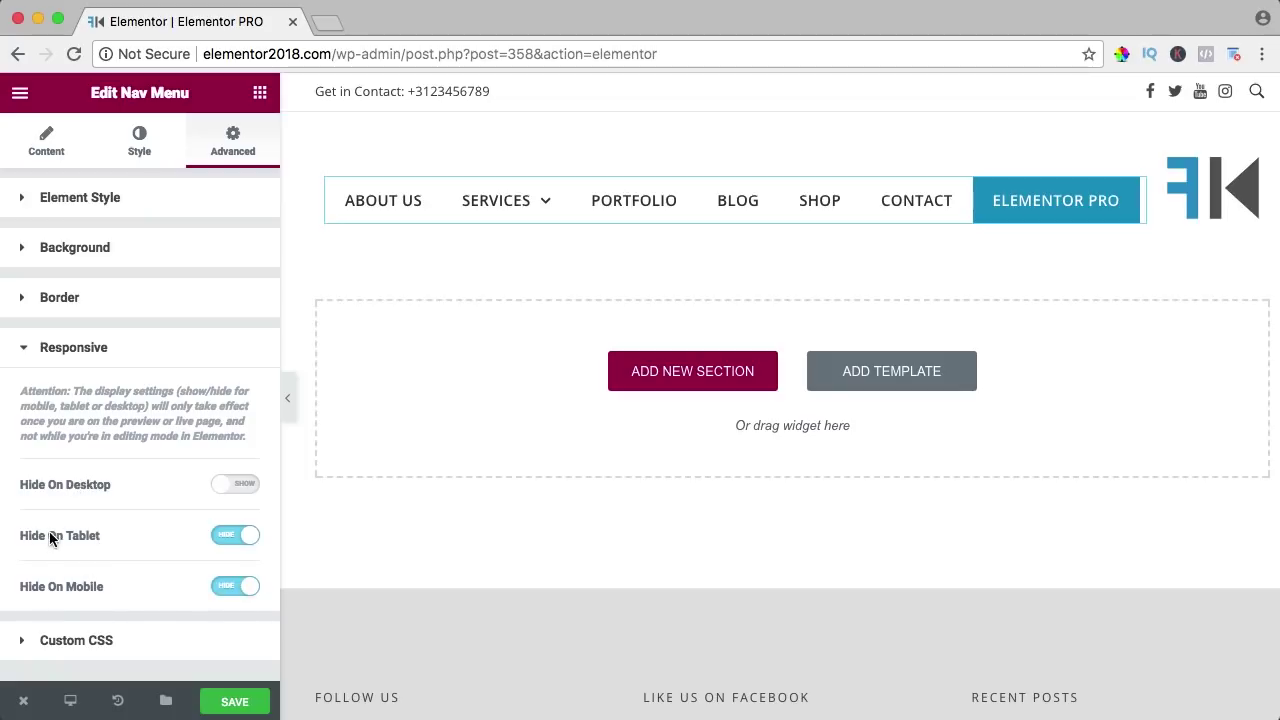
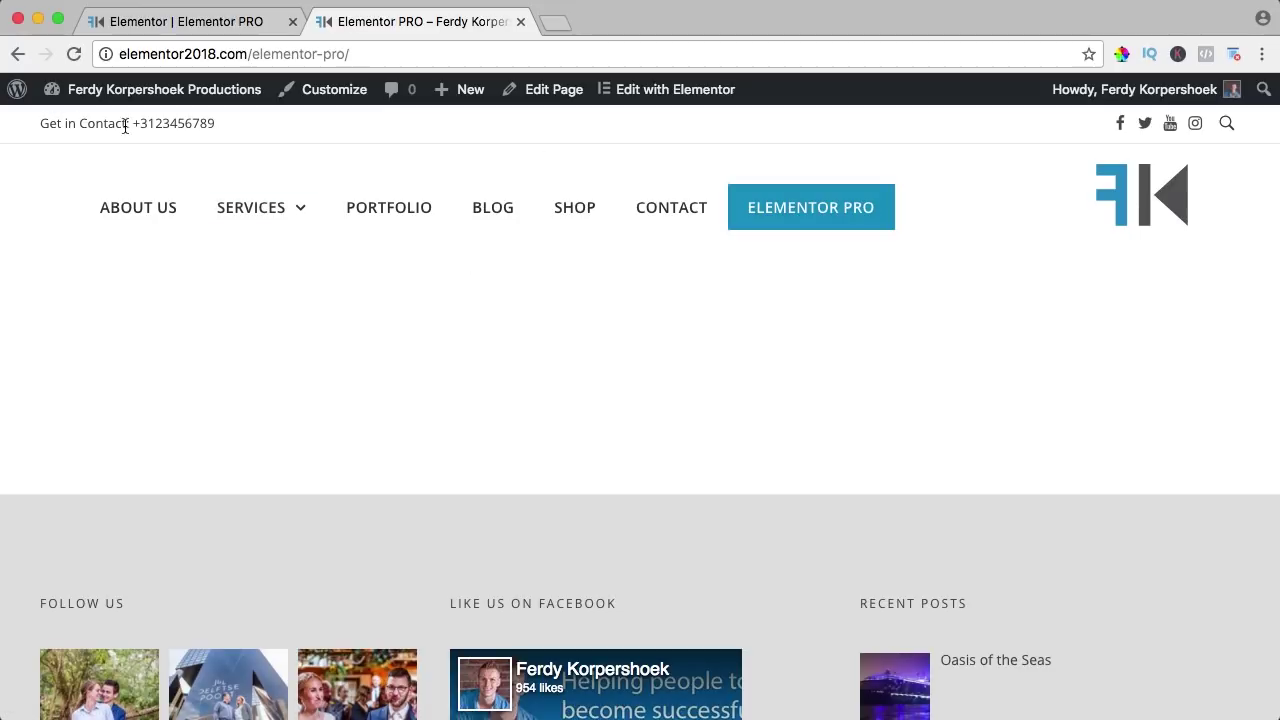
Reopen the live page in the Elementor editor and add a new single-column section below the header.
left_click(663, 90)
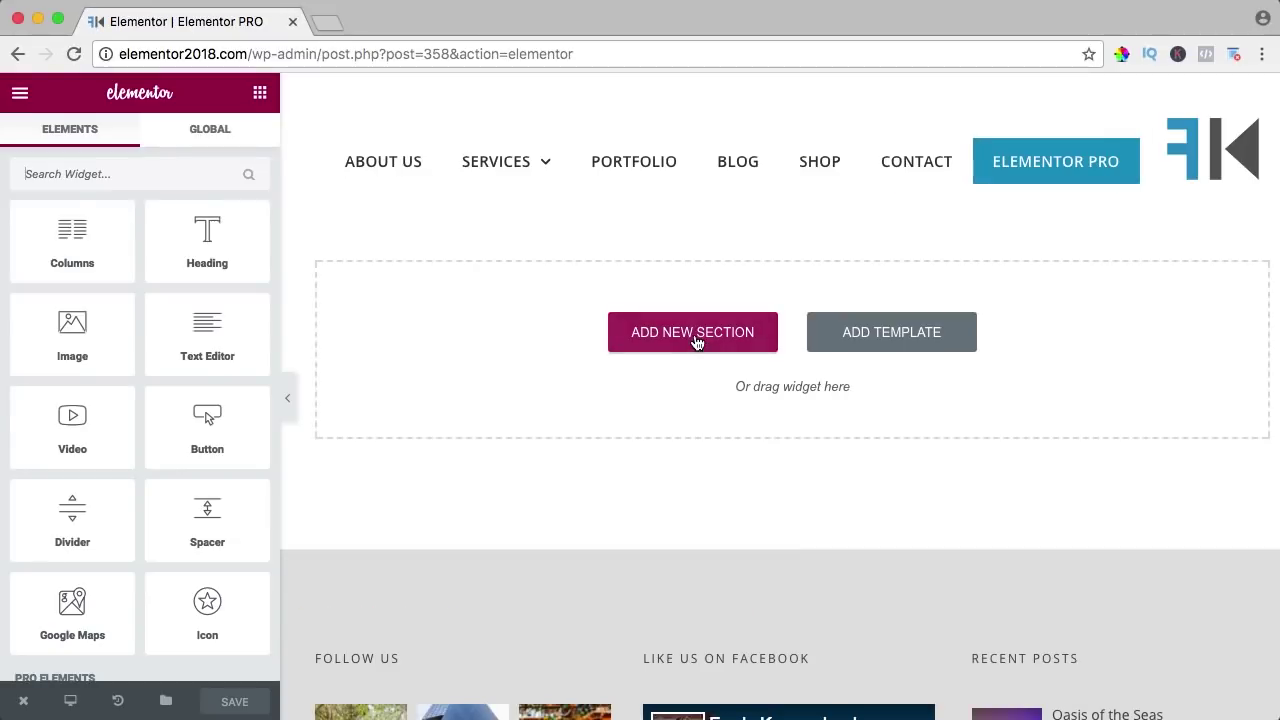
left_click(692, 331)
left_click(537, 366)
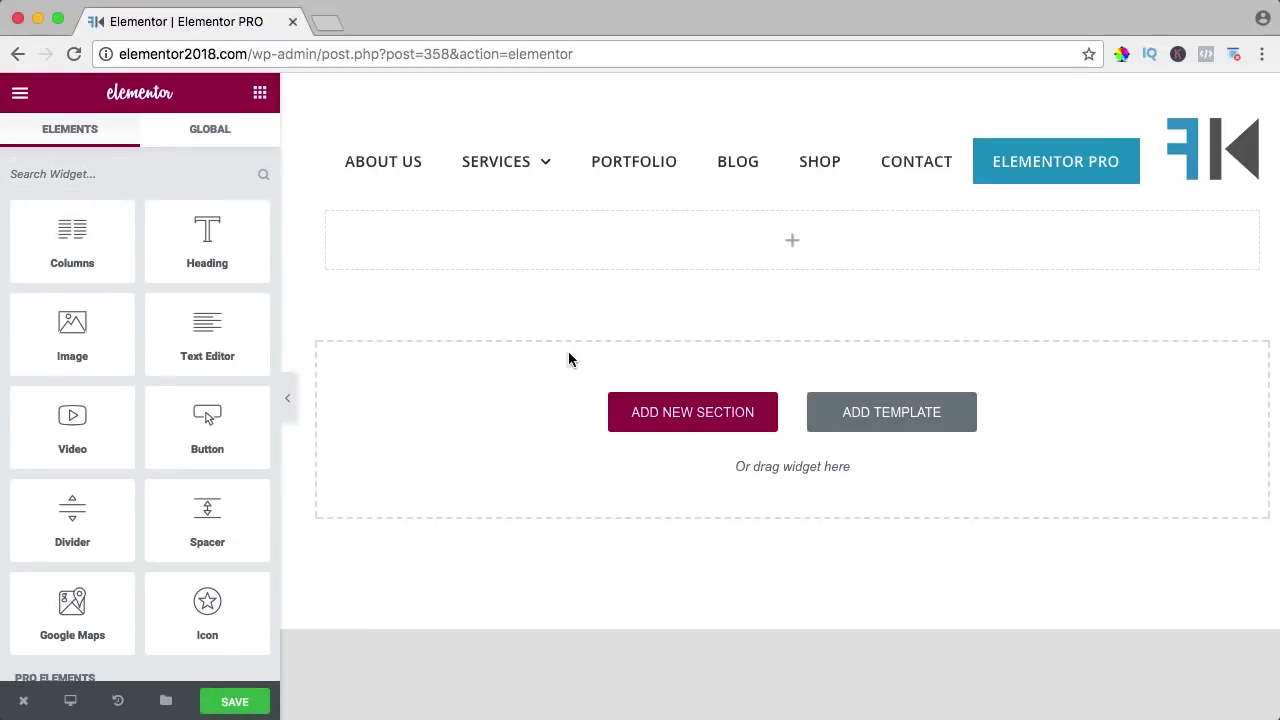
Stretch the new section to the full page width and set its content width to Full Width.
mouse_move(746, 254)
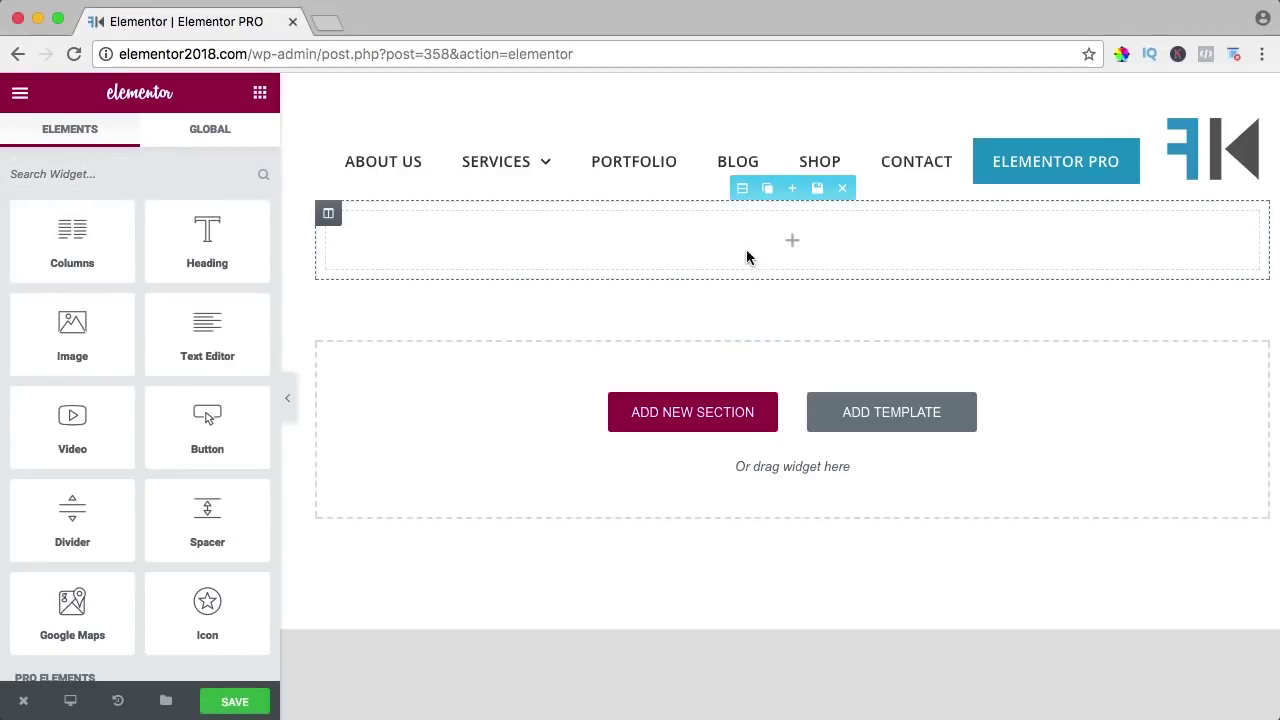
left_click(741, 190)
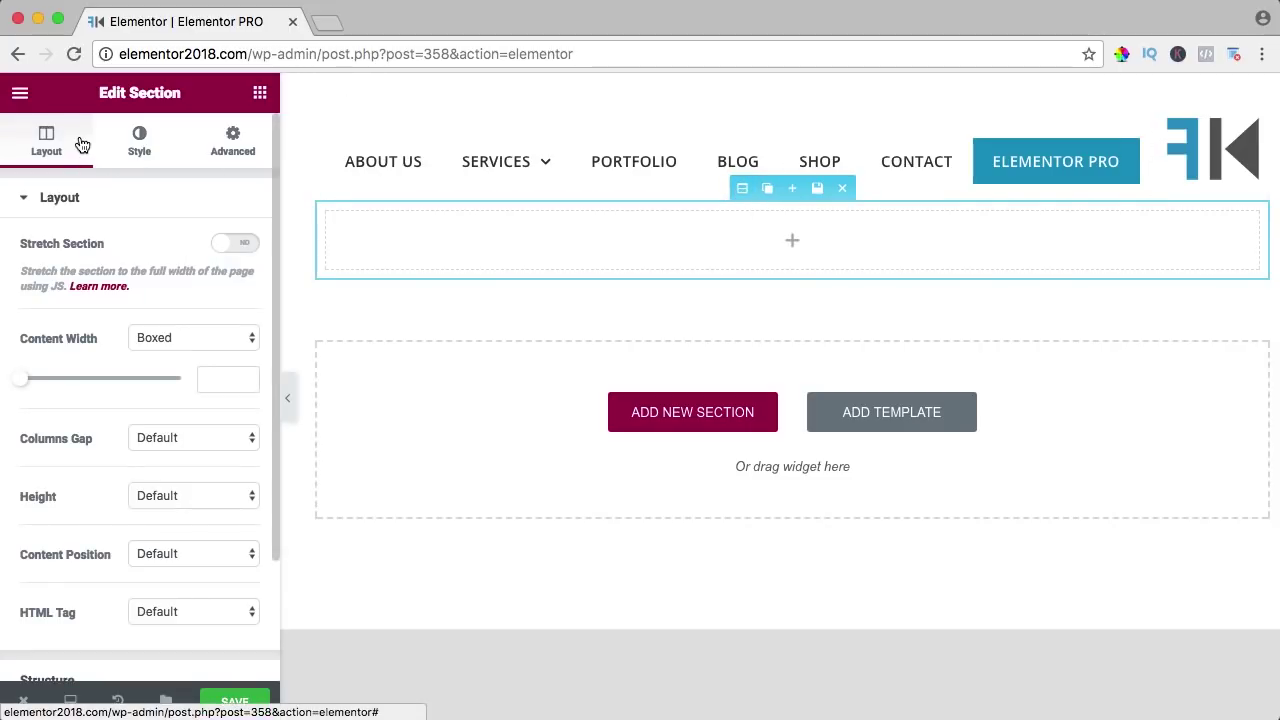
left_click(229, 245)
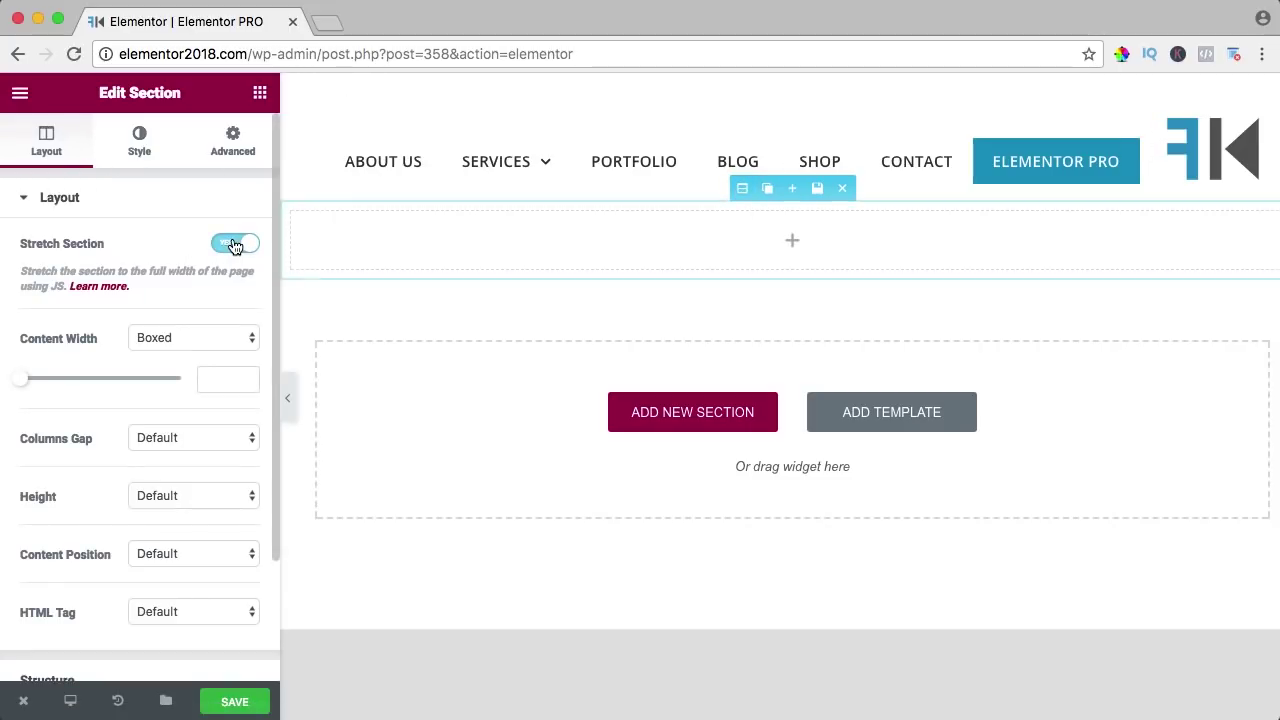
left_click(167, 337)
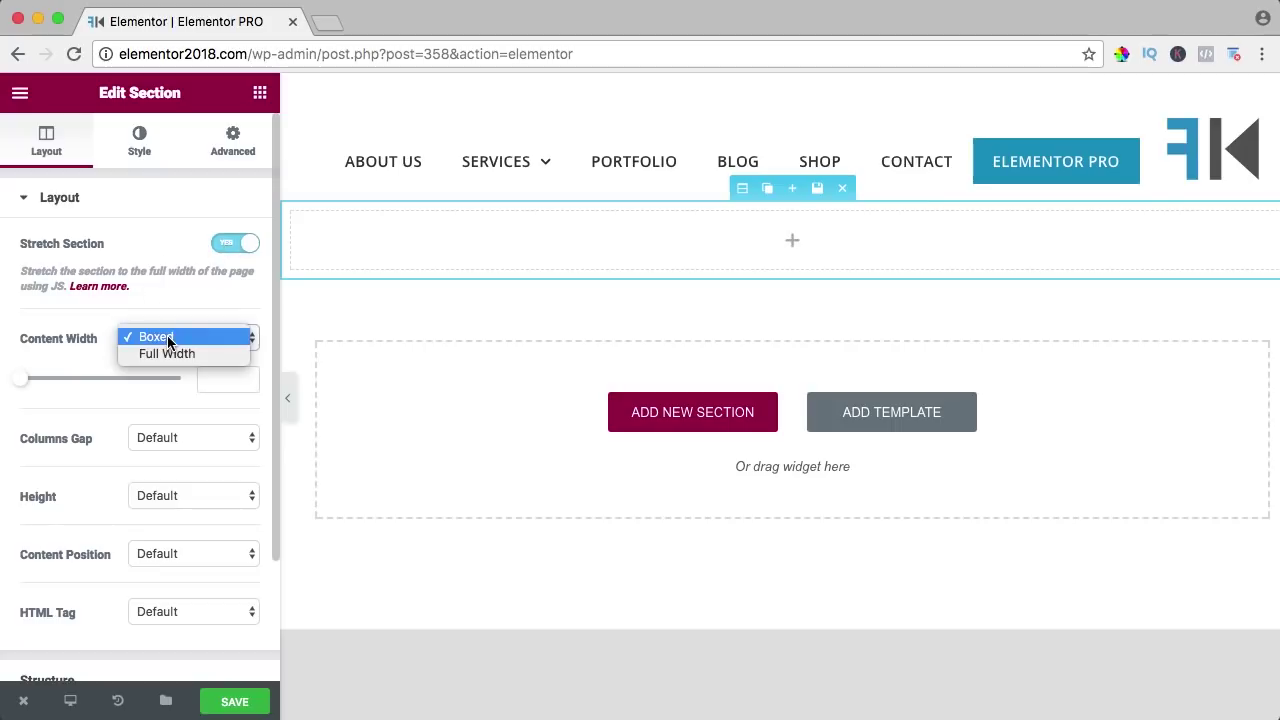
left_click(160, 355)
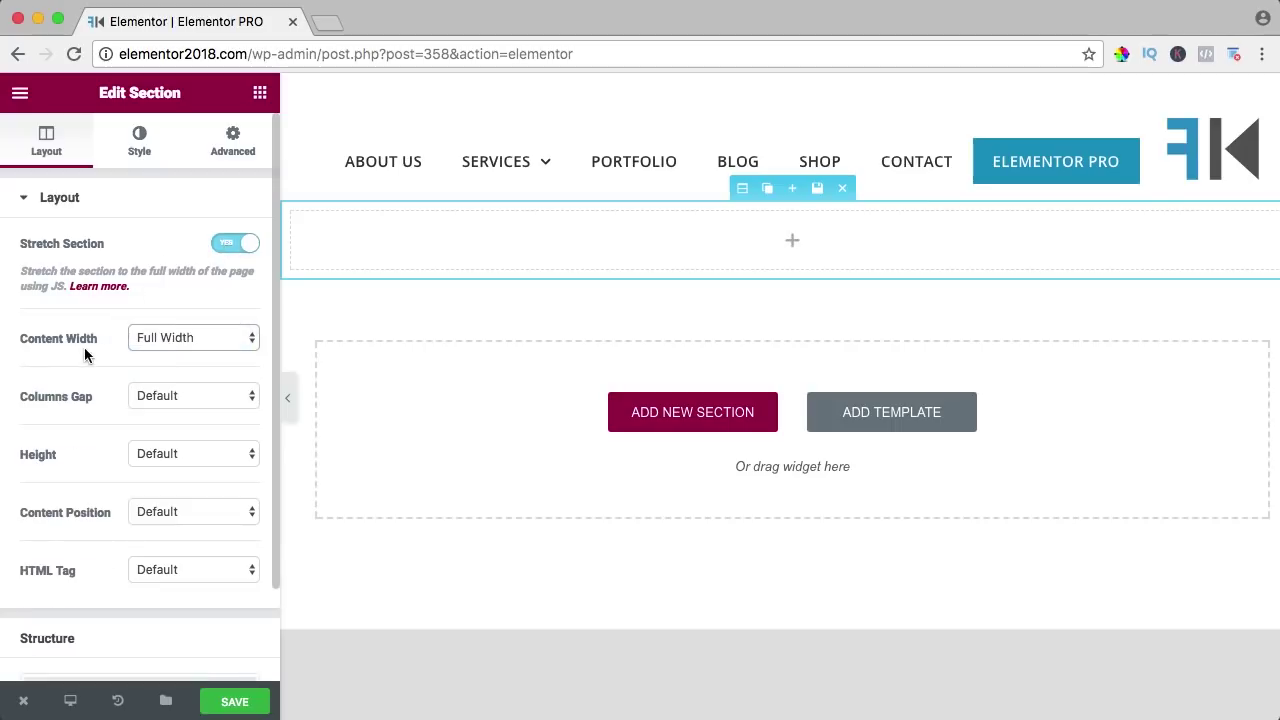
Set the section's height to Min Height with a minimum of 400 px.
left_click(150, 453)
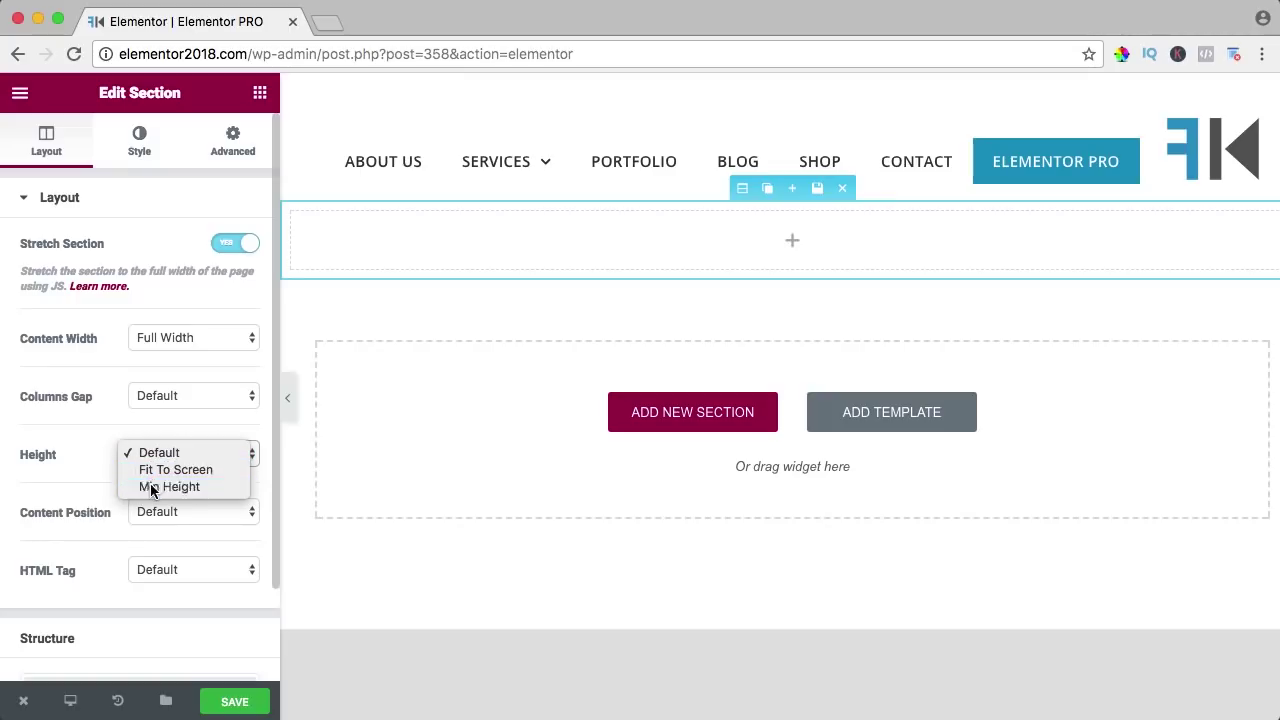
left_click(149, 488)
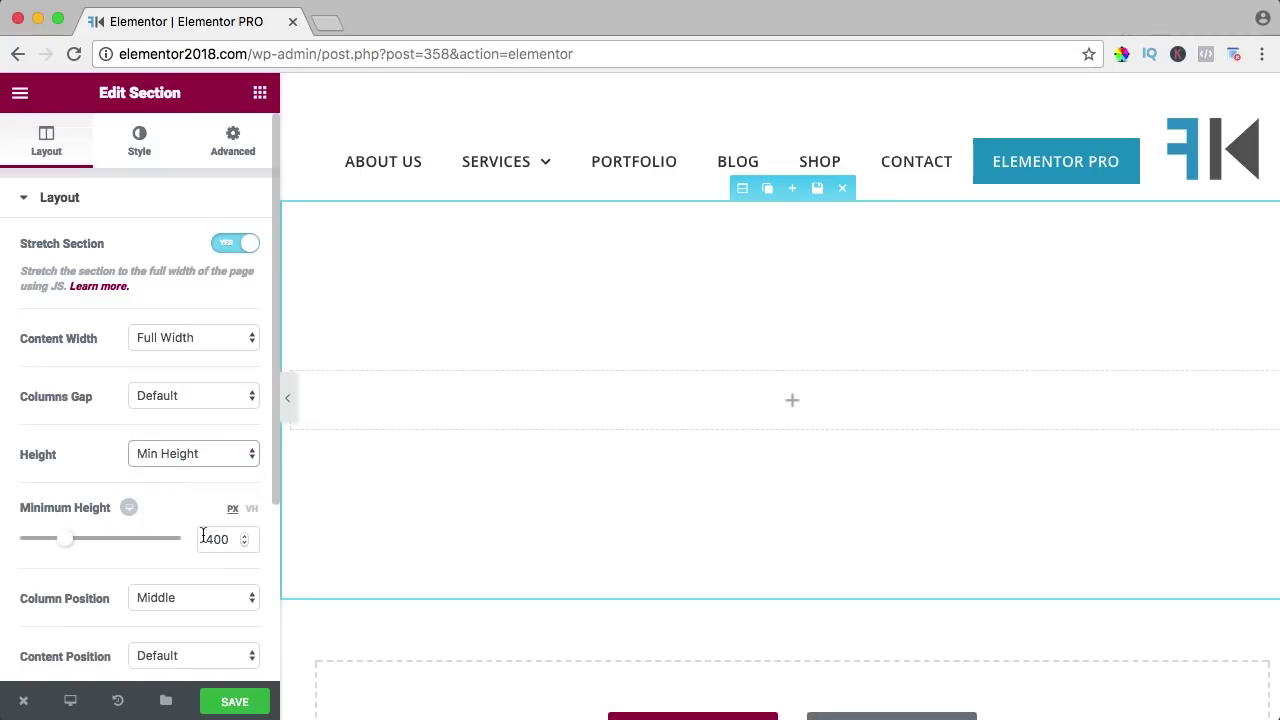
scroll(91, 471, "down", 3)
scroll(80, 288, "up", 3)
Give the section a classic background using the mountain image Elementor-2018.jpg from the media library.
left_click(136, 155)
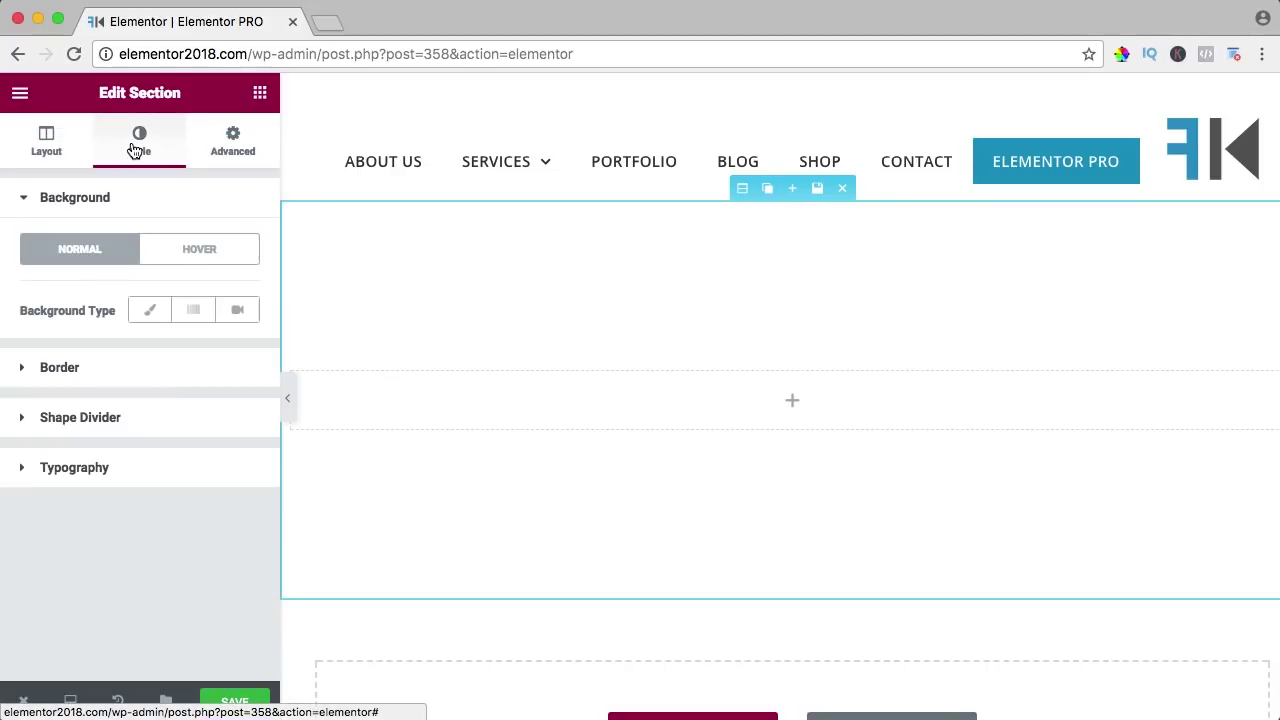
left_click(150, 311)
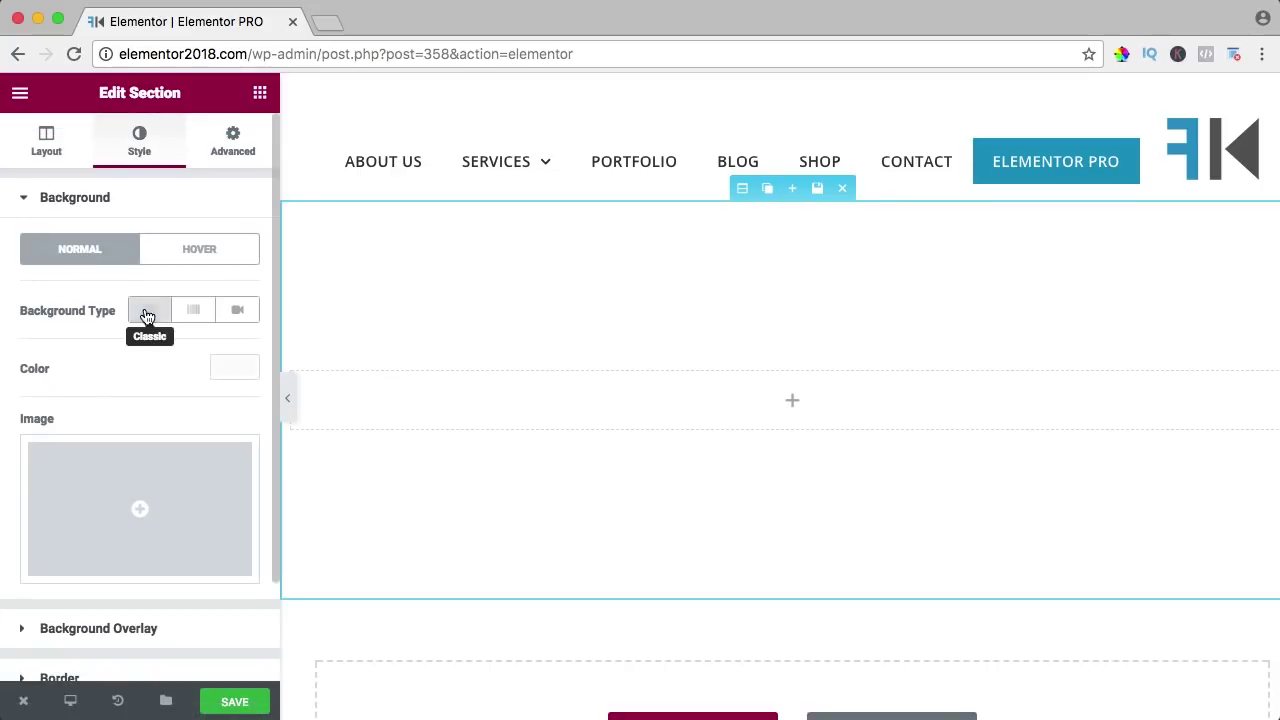
left_click(141, 511)
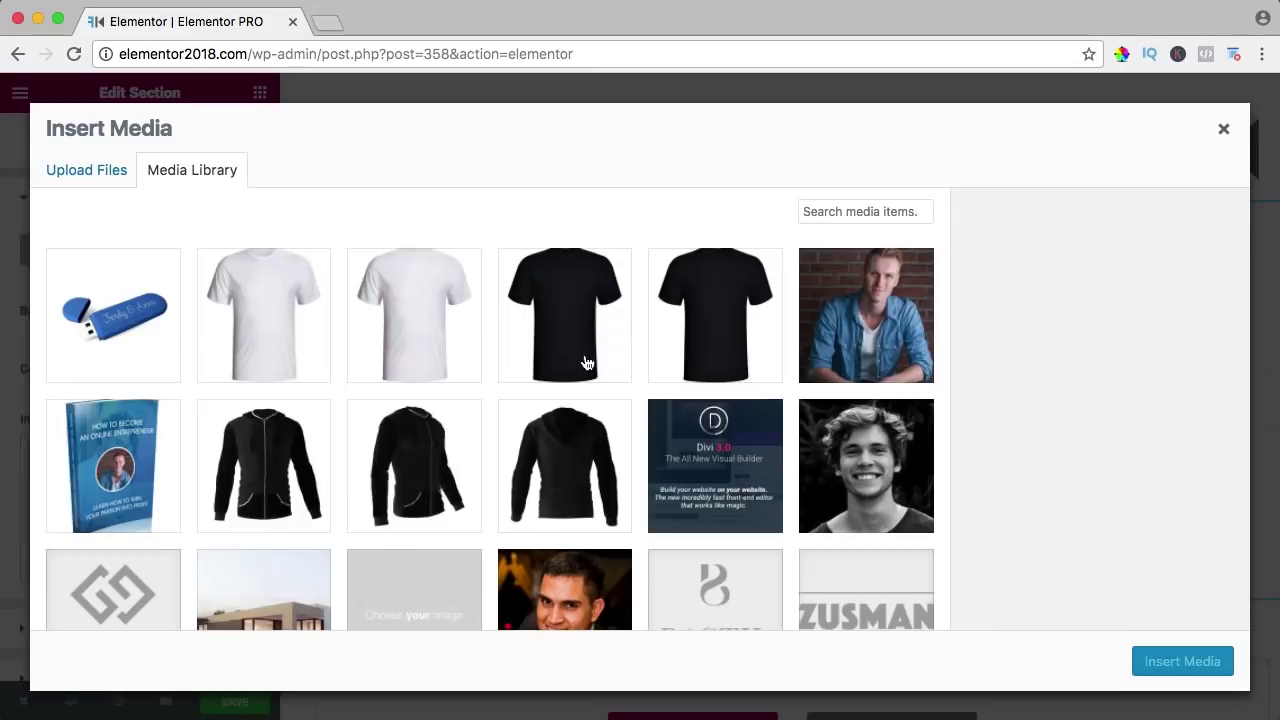
scroll(587, 362, "down", 10)
left_click(142, 523)
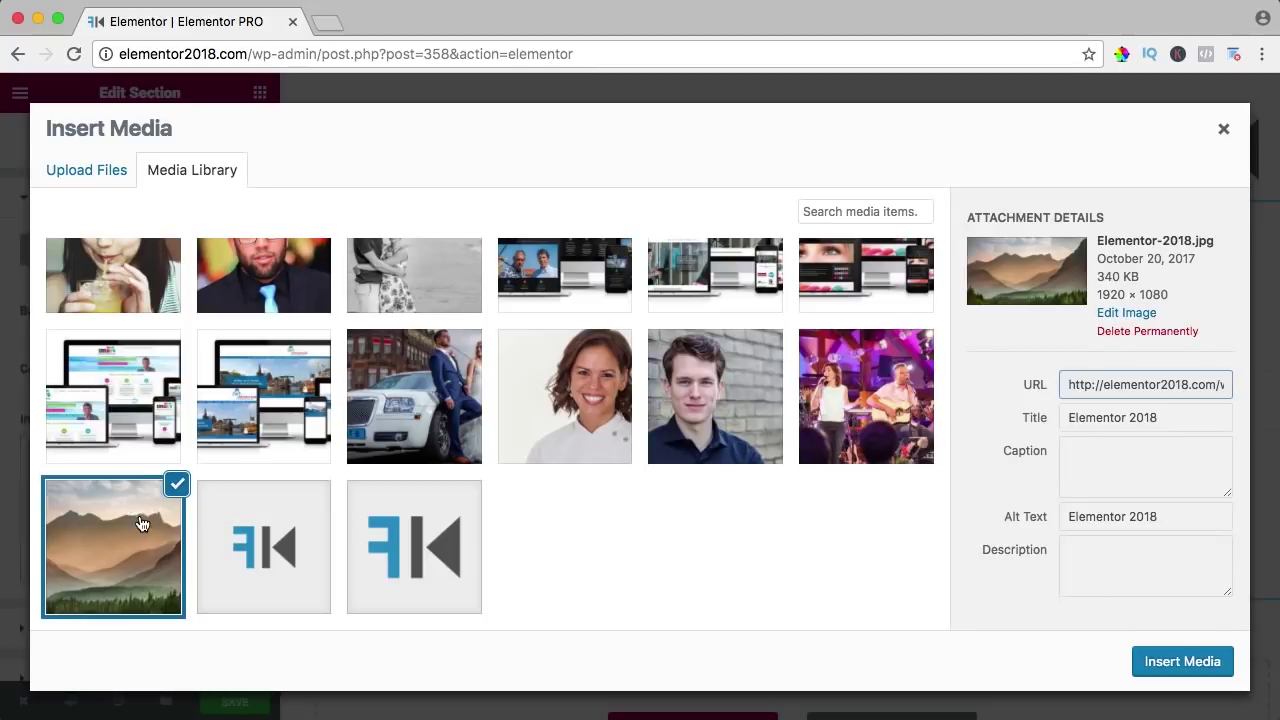
left_click(1172, 662)
Set the section's background image size to Cover.
scroll(140, 340, "down", 3)
scroll(121, 332, "down", 3)
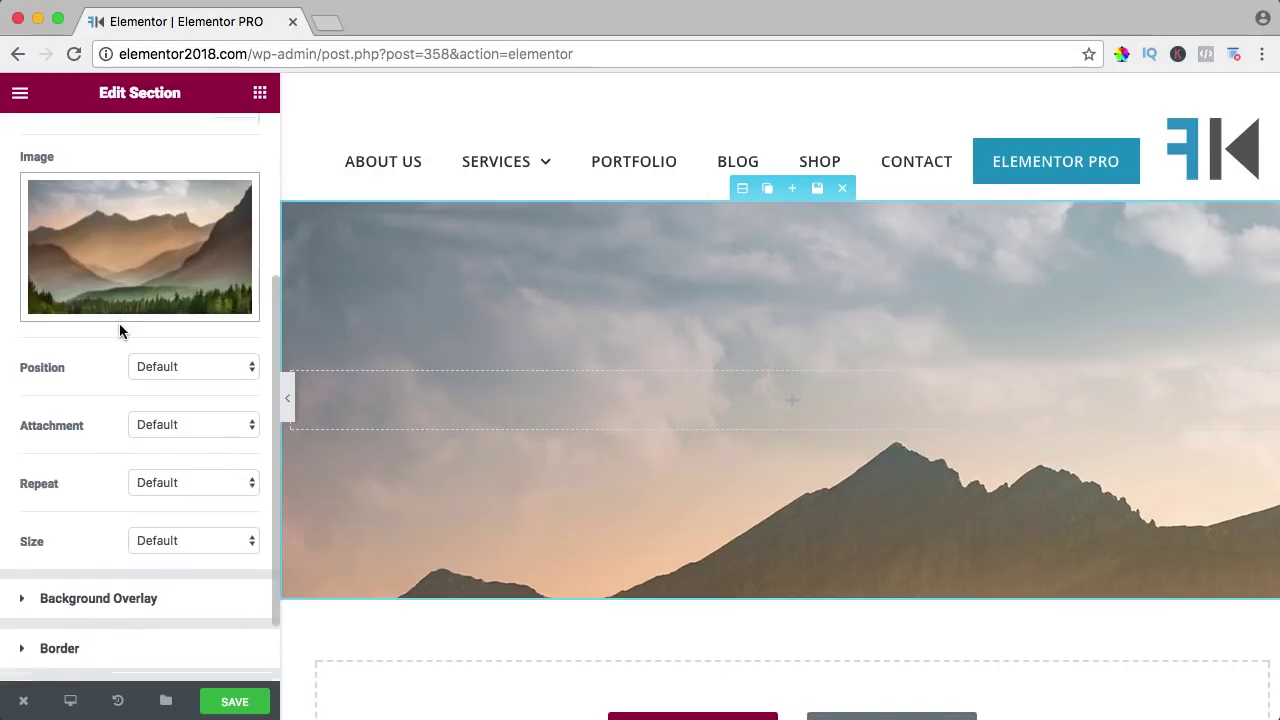
left_click(143, 496)
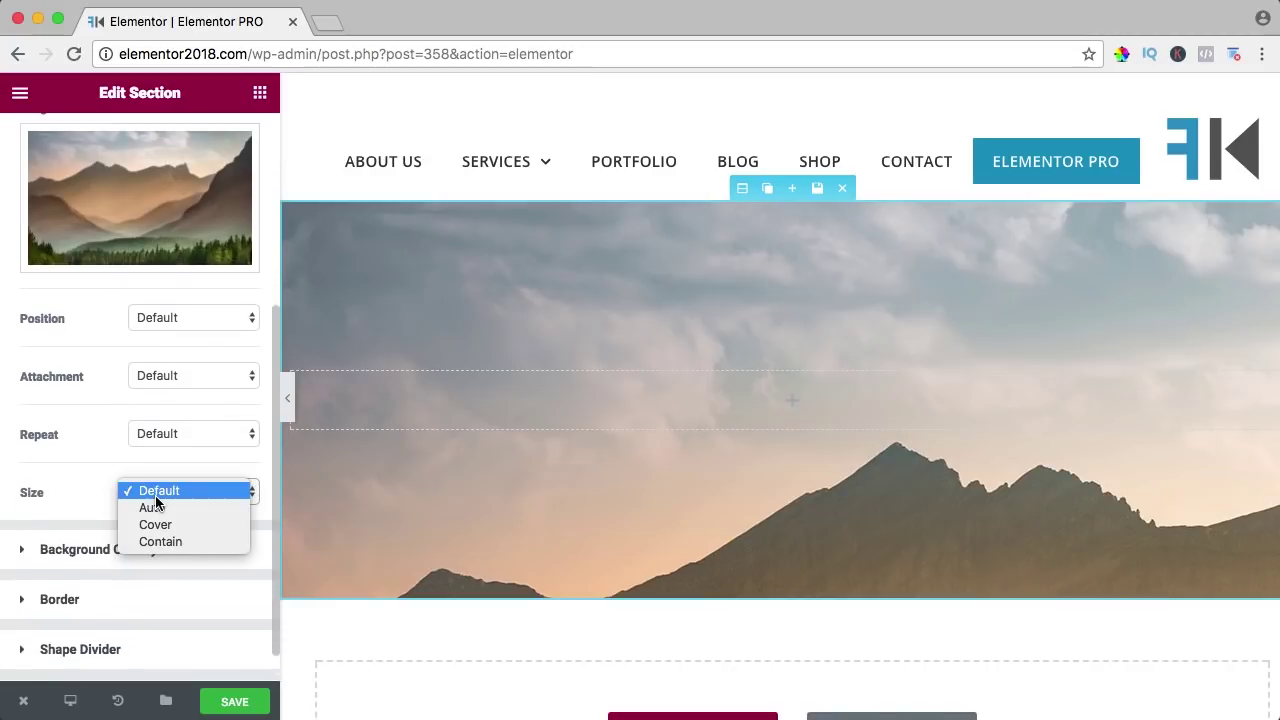
left_click(172, 527)
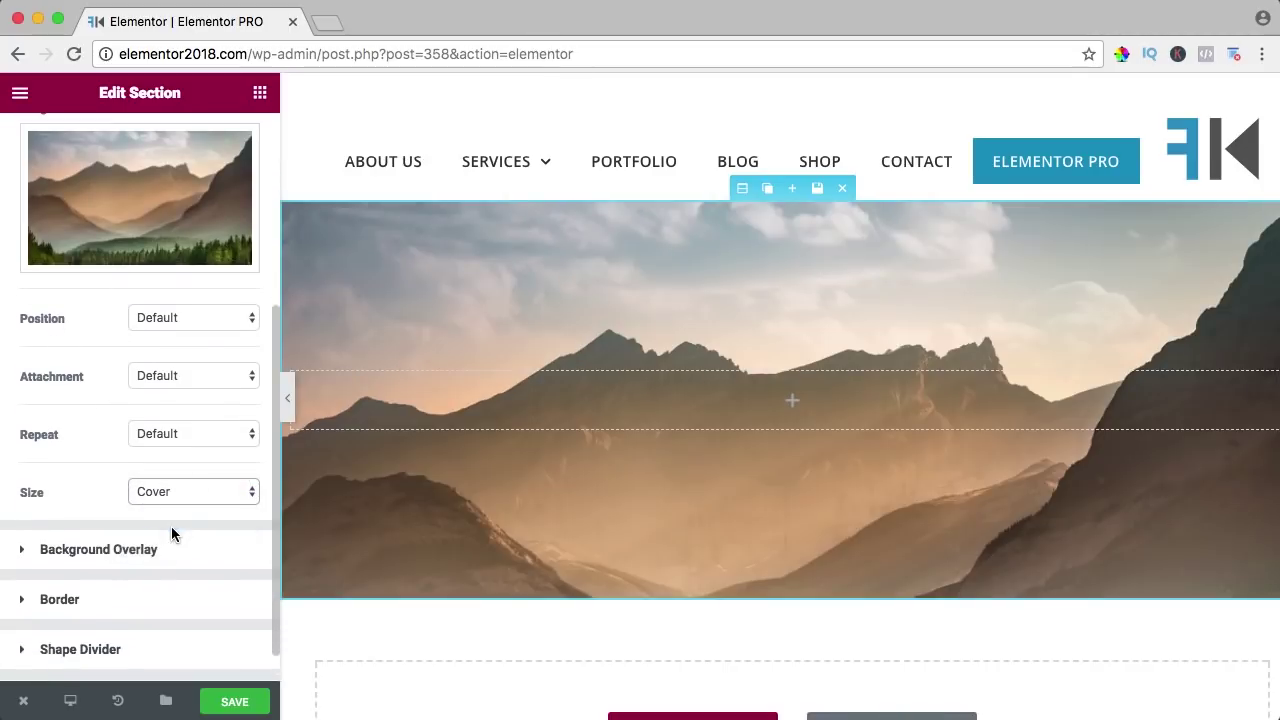
Add a gradient background overlay to the section with #362a70 as its first color.
left_click(82, 556)
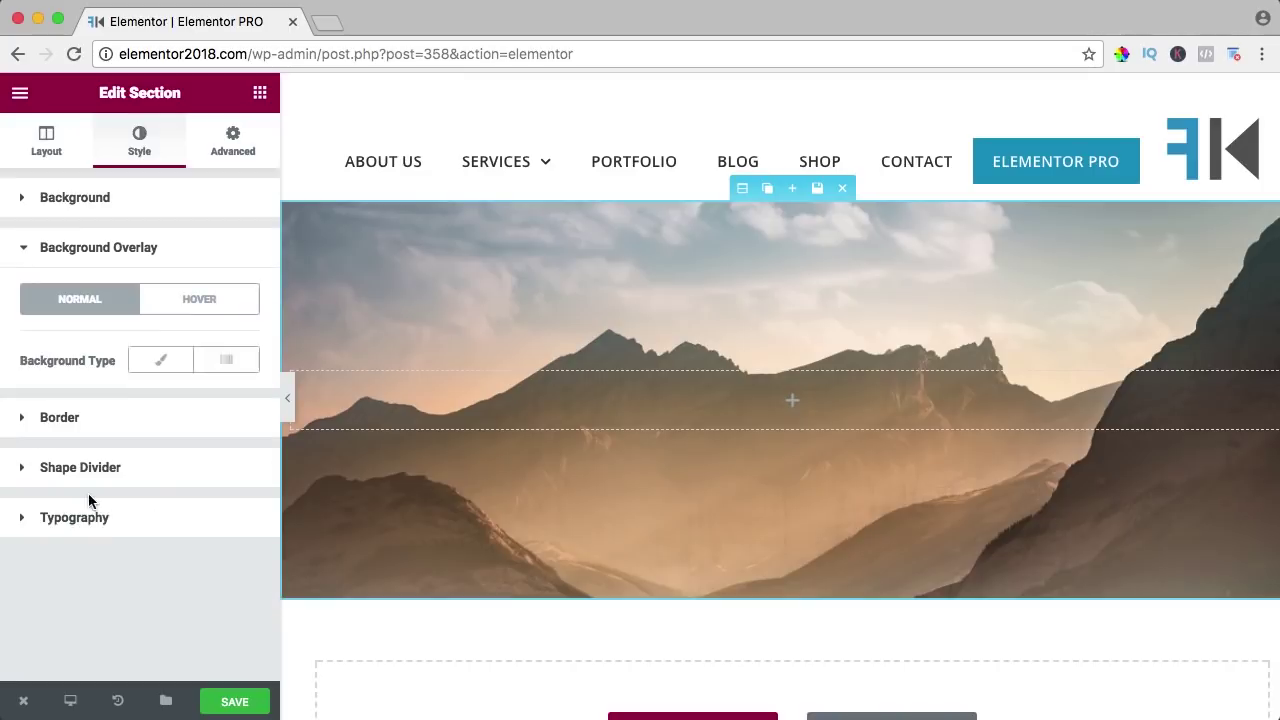
left_click(224, 366)
scroll(185, 428, "down", 3)
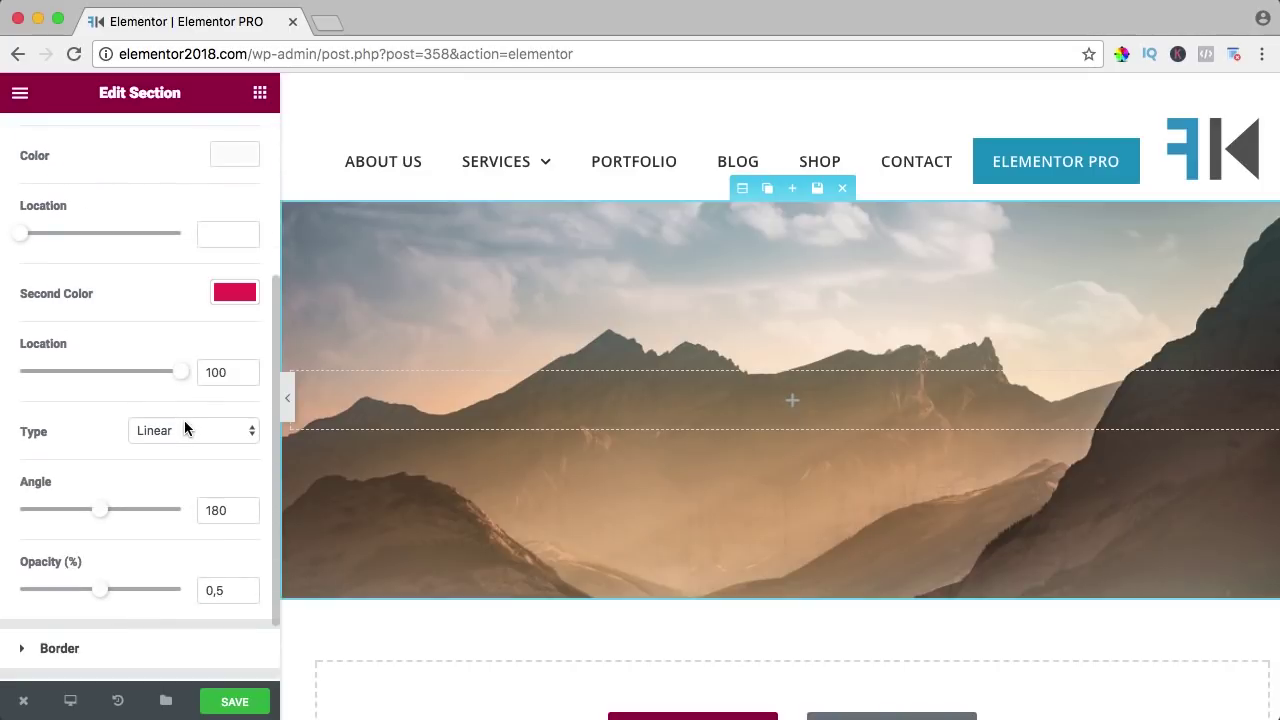
left_click(234, 154)
left_click(145, 187)
left_click(234, 154)
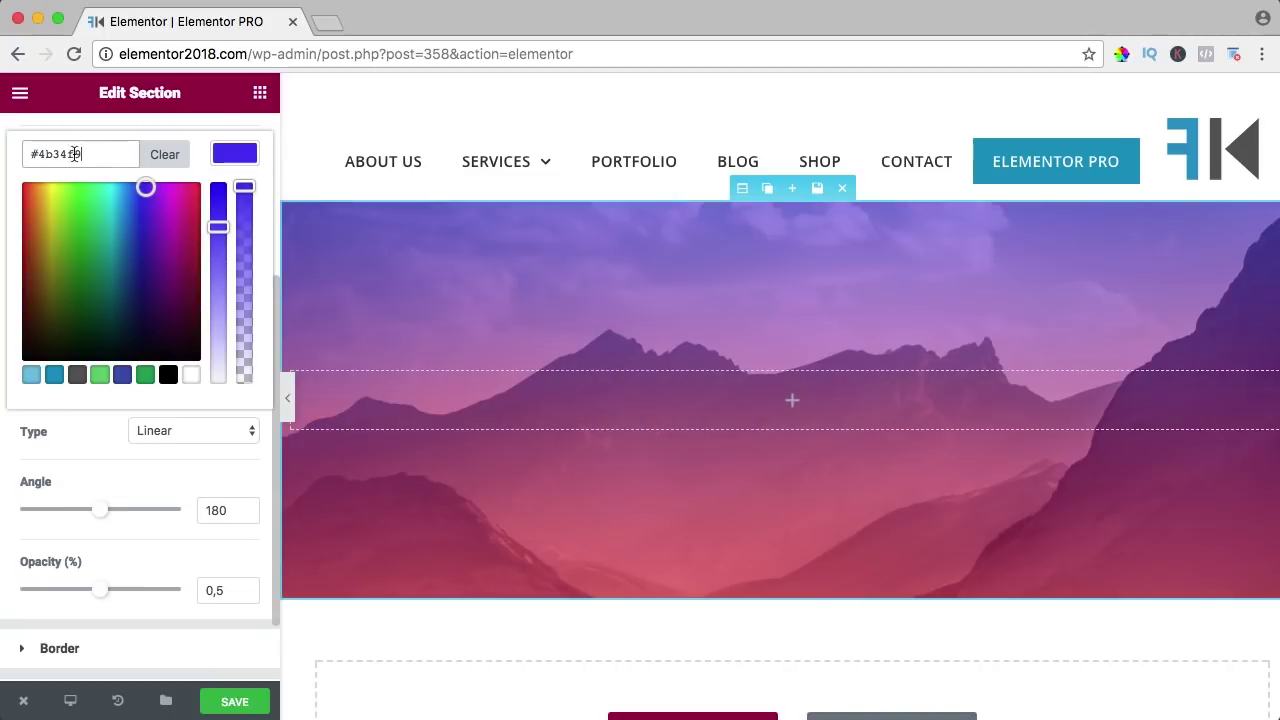
type("#362a70")
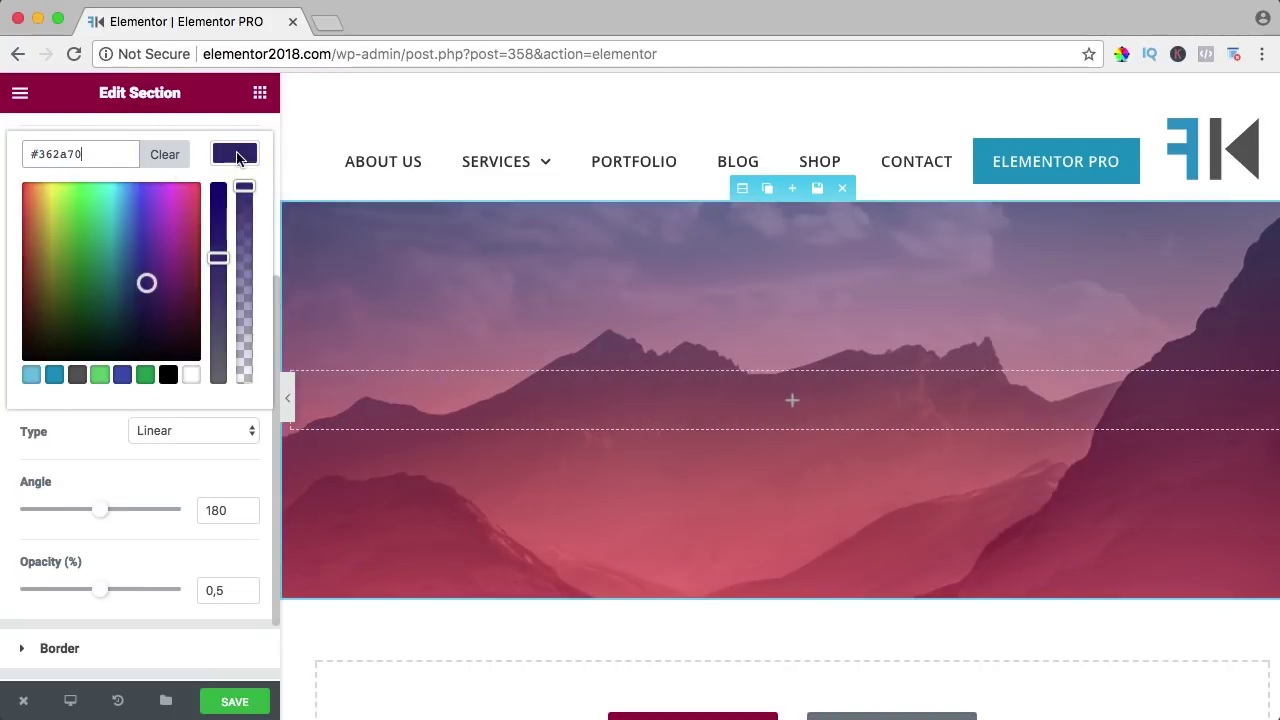
left_click(240, 155)
scroll(171, 288, "up", 5)
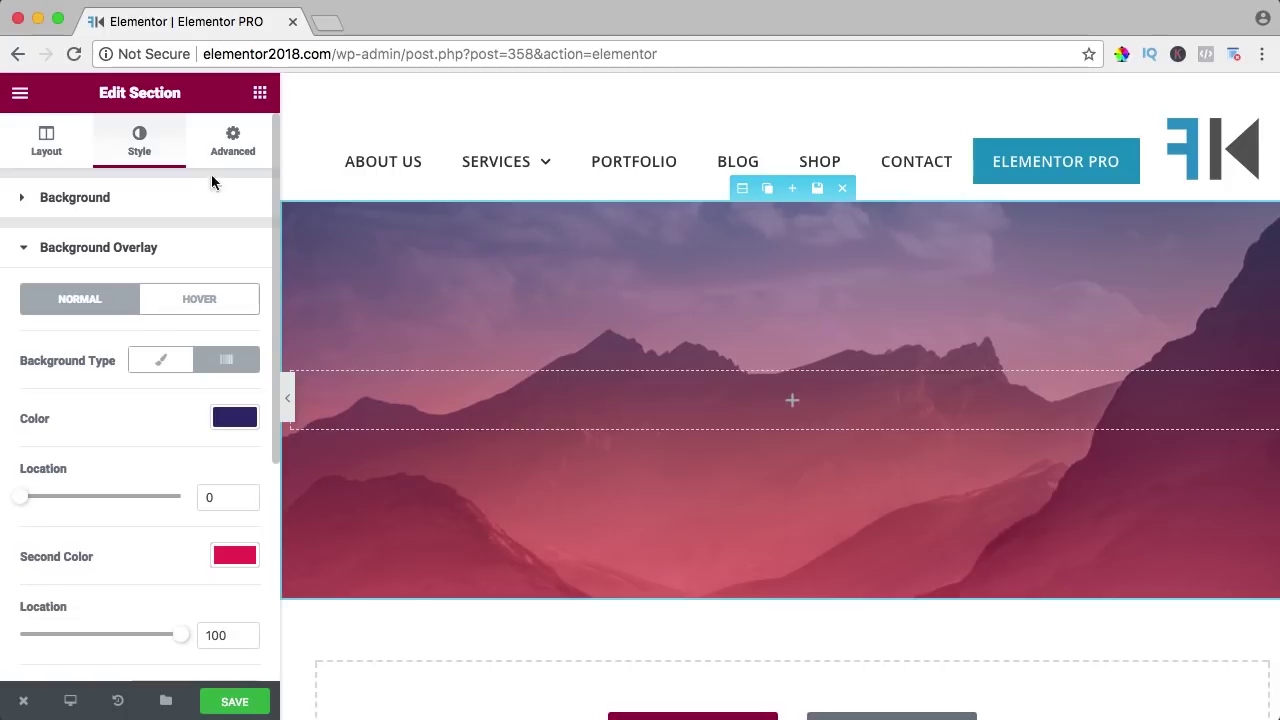
Add a Heading widget to the section with the title "ALL THE ELEMENTOR PRO ELEMENTS DISPLAYED".
left_click(259, 96)
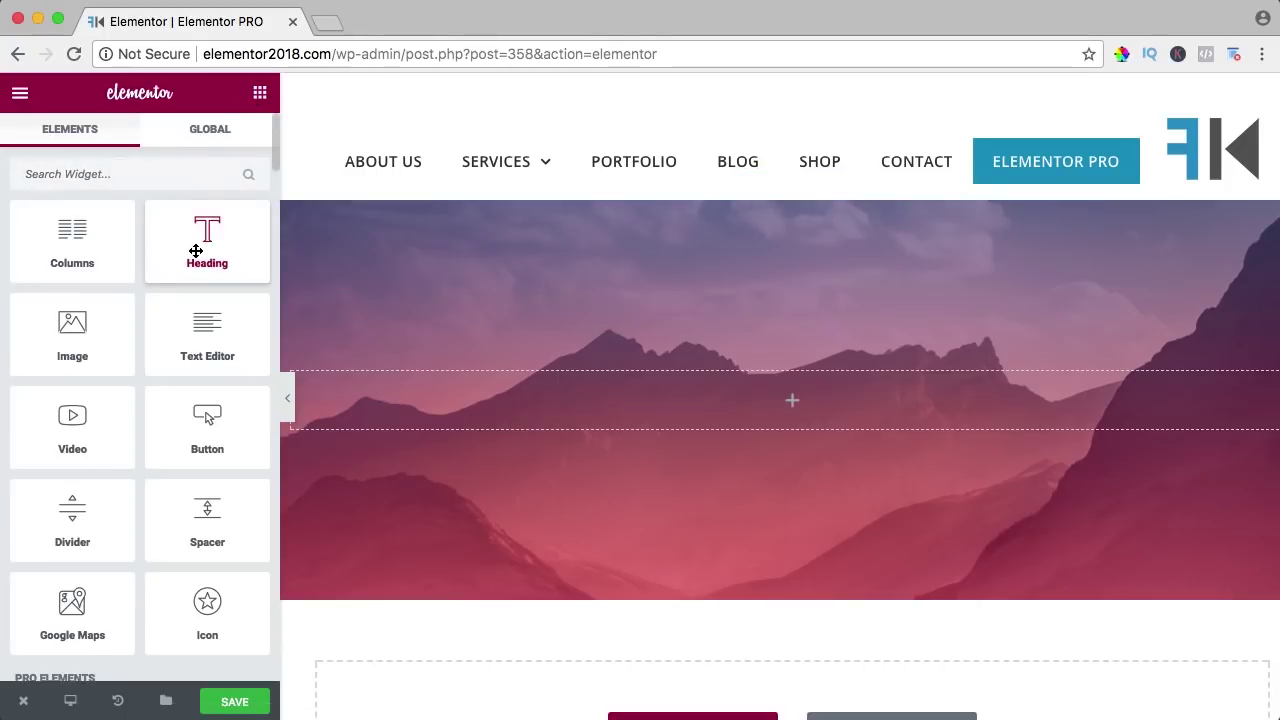
left_click_drag(194, 248, 706, 409)
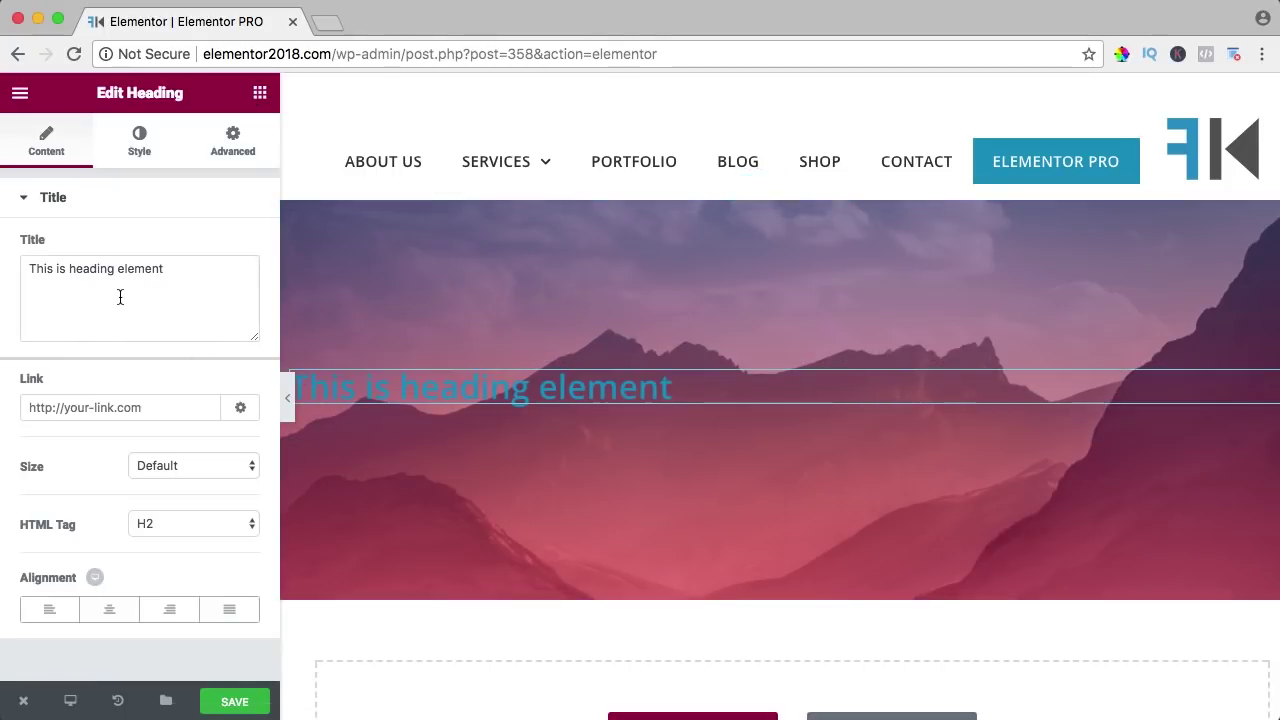
double_click(140, 269)
key("super+a")
type("ALL THE ELEMENTOR PRO ELEMENTS DISPLAYED")
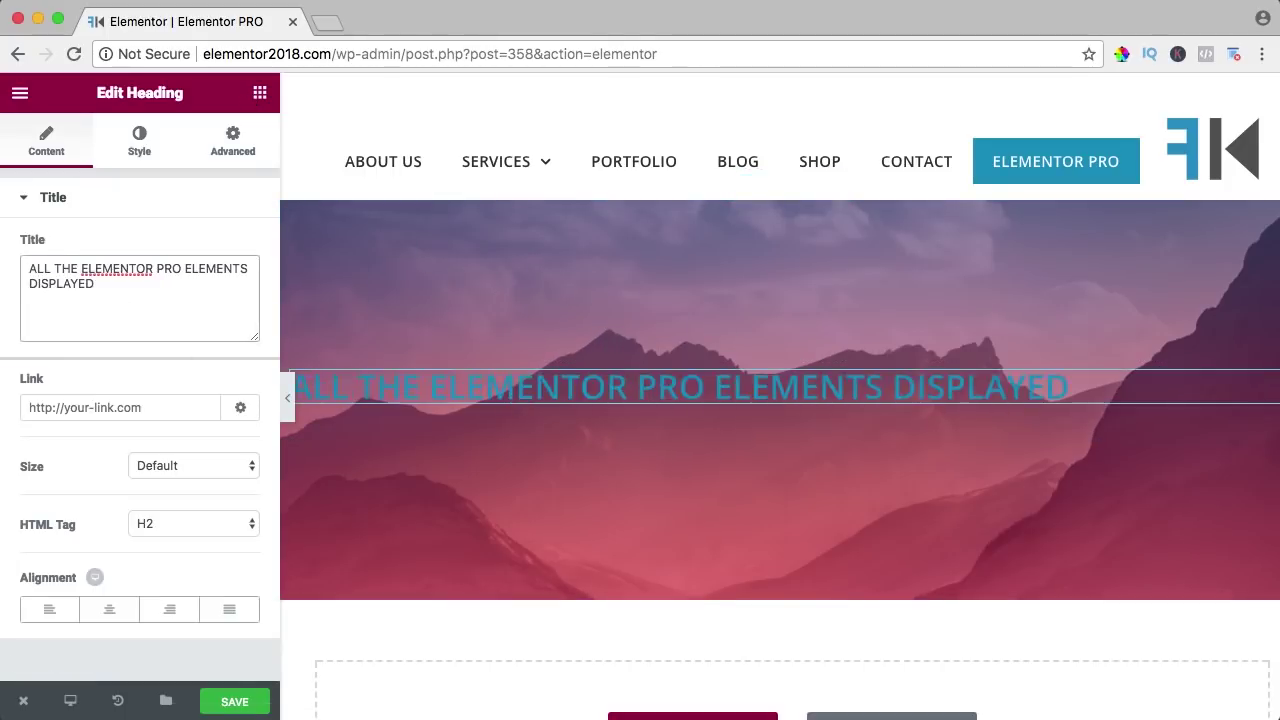
Set the heading's text color to white (#ffffff).
left_click(141, 163)
left_click(236, 256)
left_click(191, 468)
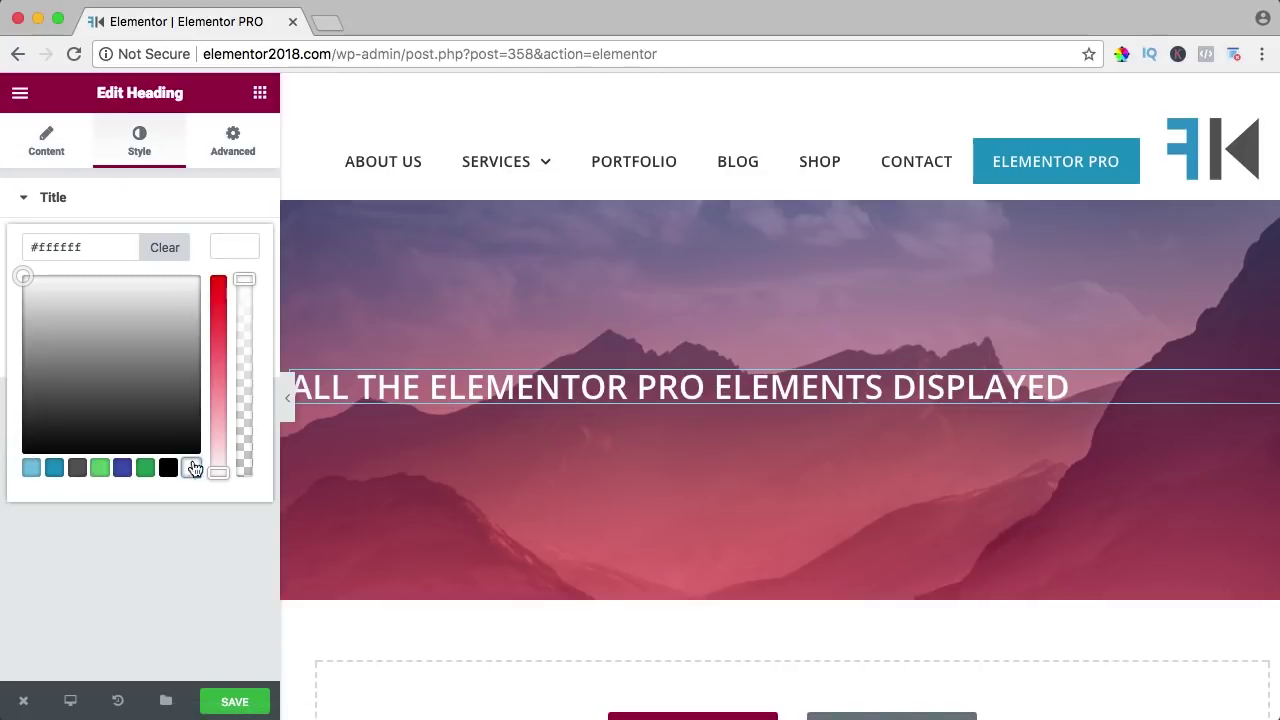
left_click(227, 254)
Turn on custom typography for the heading to enlarge its text, and align the heading to the center.
left_click(250, 309)
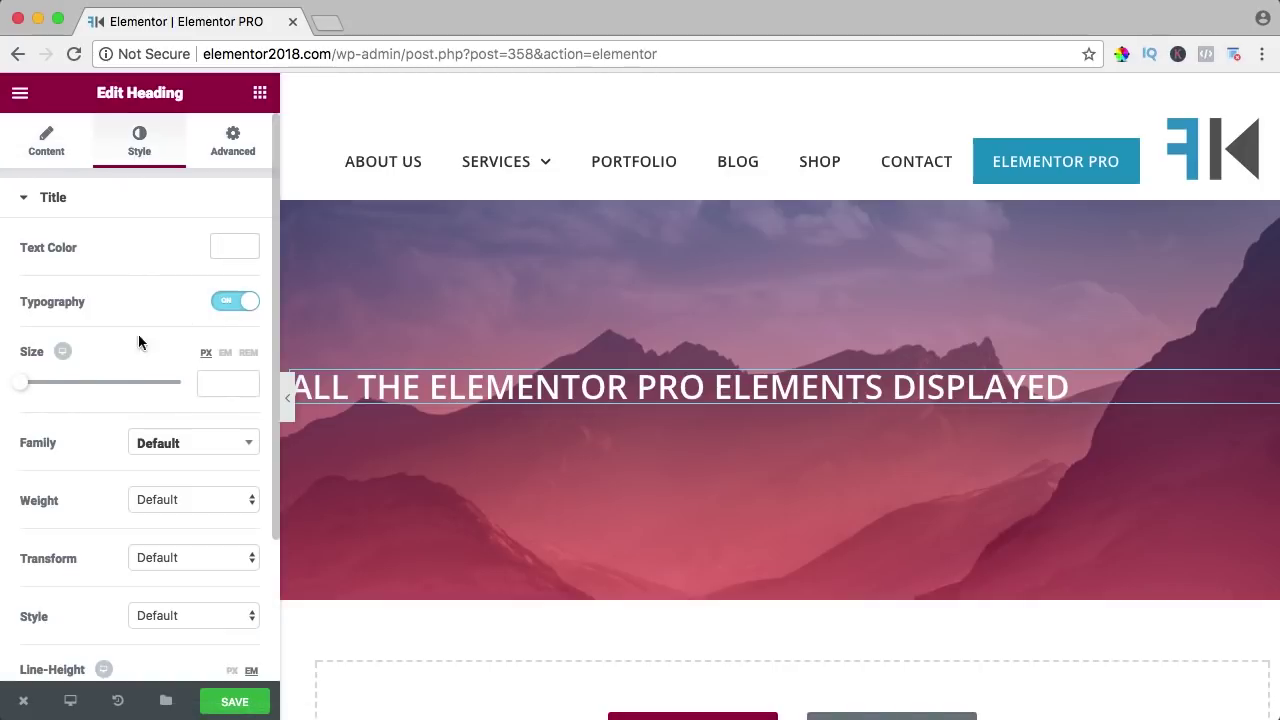
left_click_drag(27, 389, 61, 389)
left_click(55, 150)
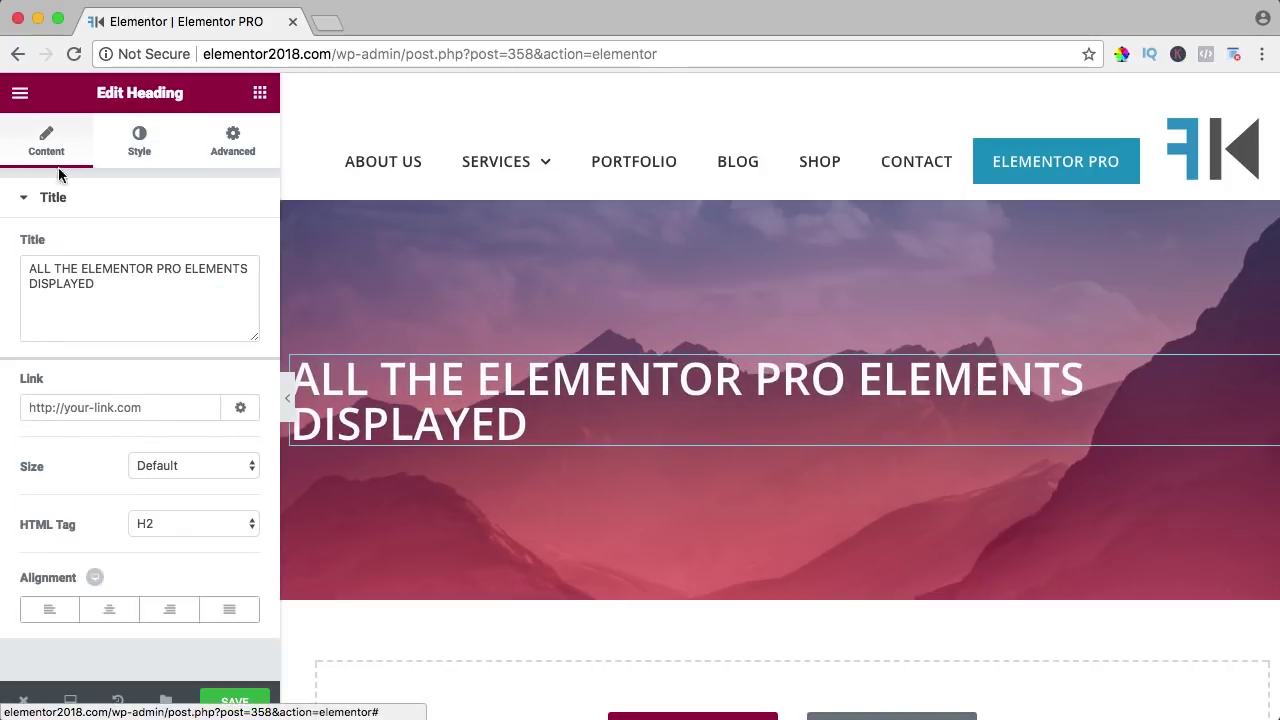
left_click(110, 612)
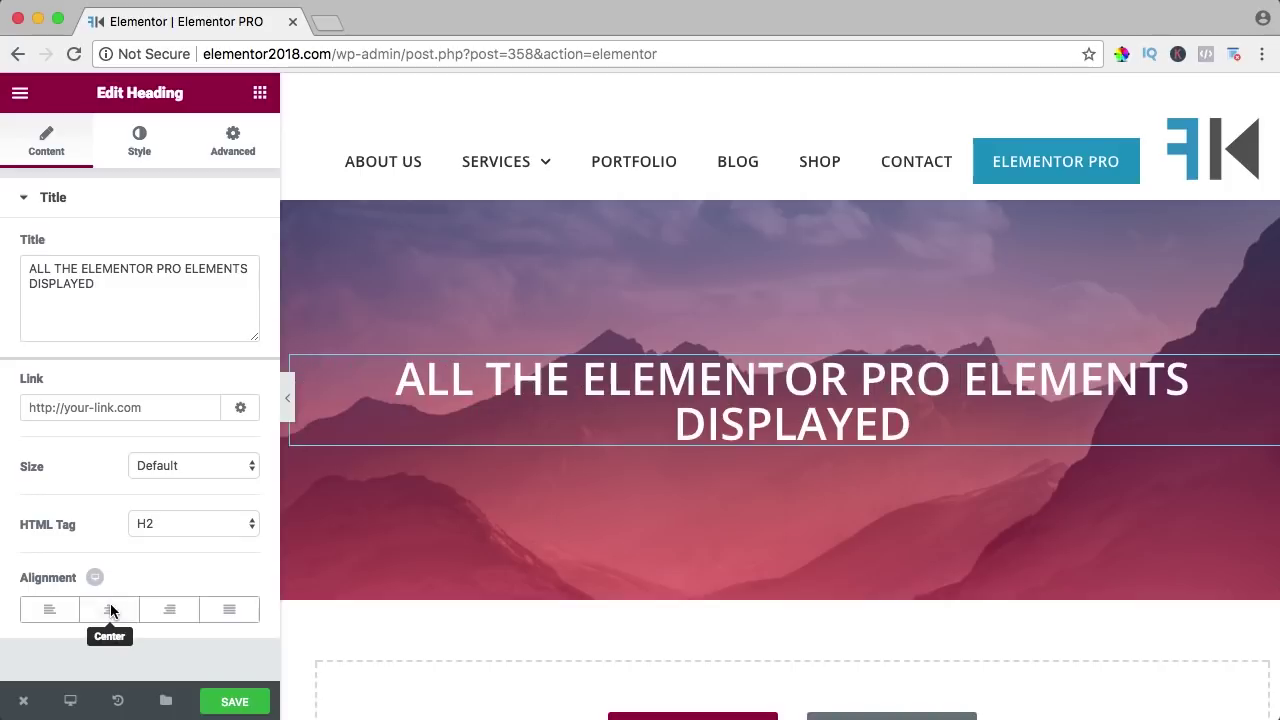
Set the heading's font size to 58 px and save the page.
left_click(140, 155)
left_click_drag(61, 389, 68, 388)
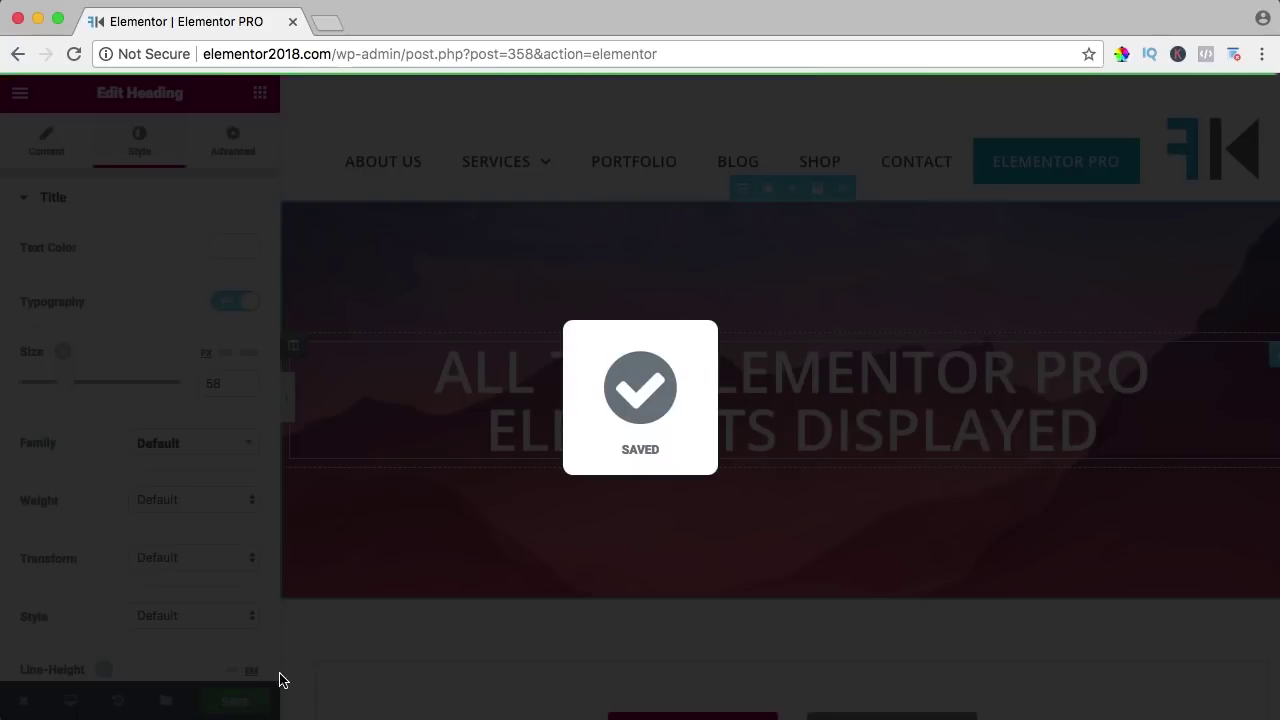
left_click(485, 398)
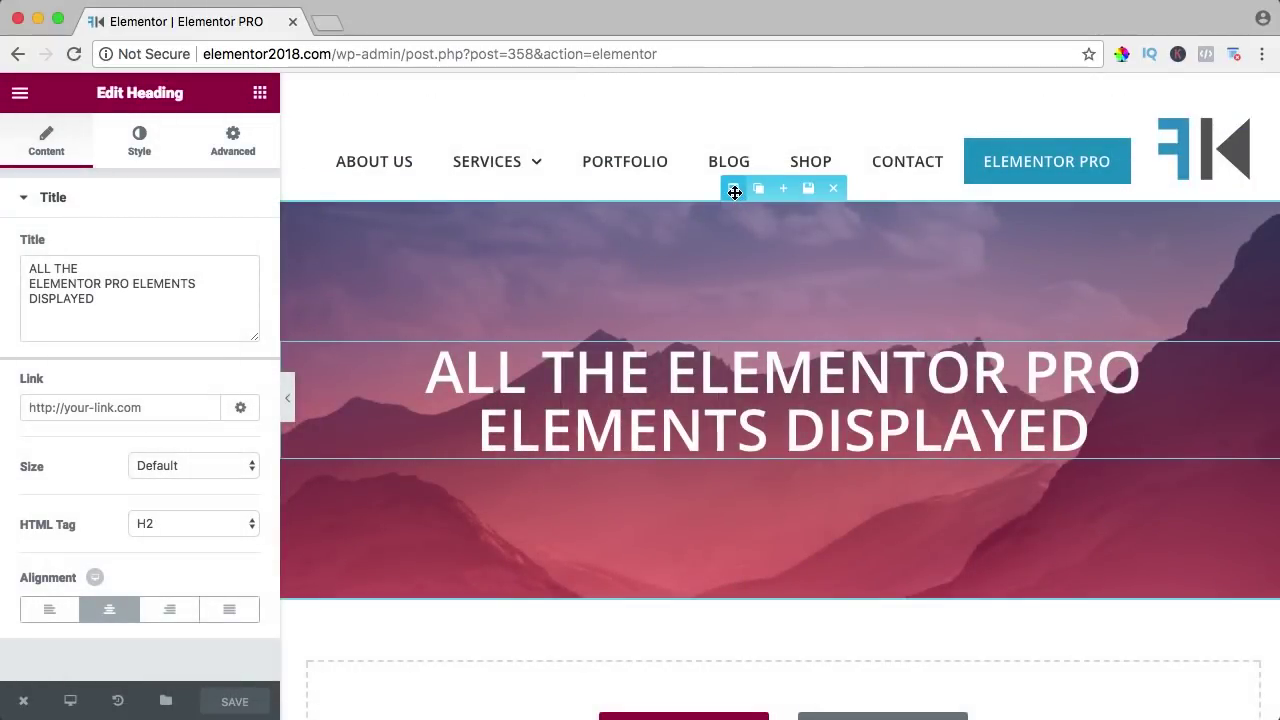
Set the mountain section's top margin to -52 px so it moves up behind the nav menu.
left_click(734, 192)
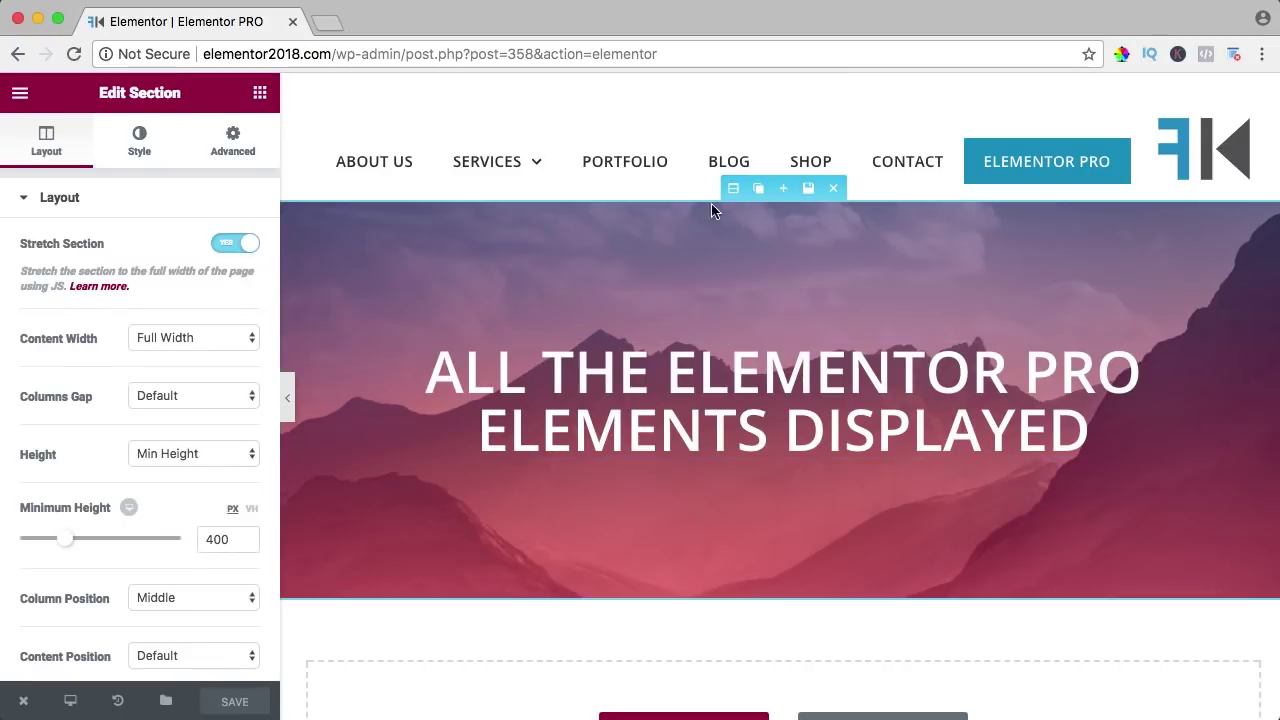
left_click(234, 146)
left_click(44, 271)
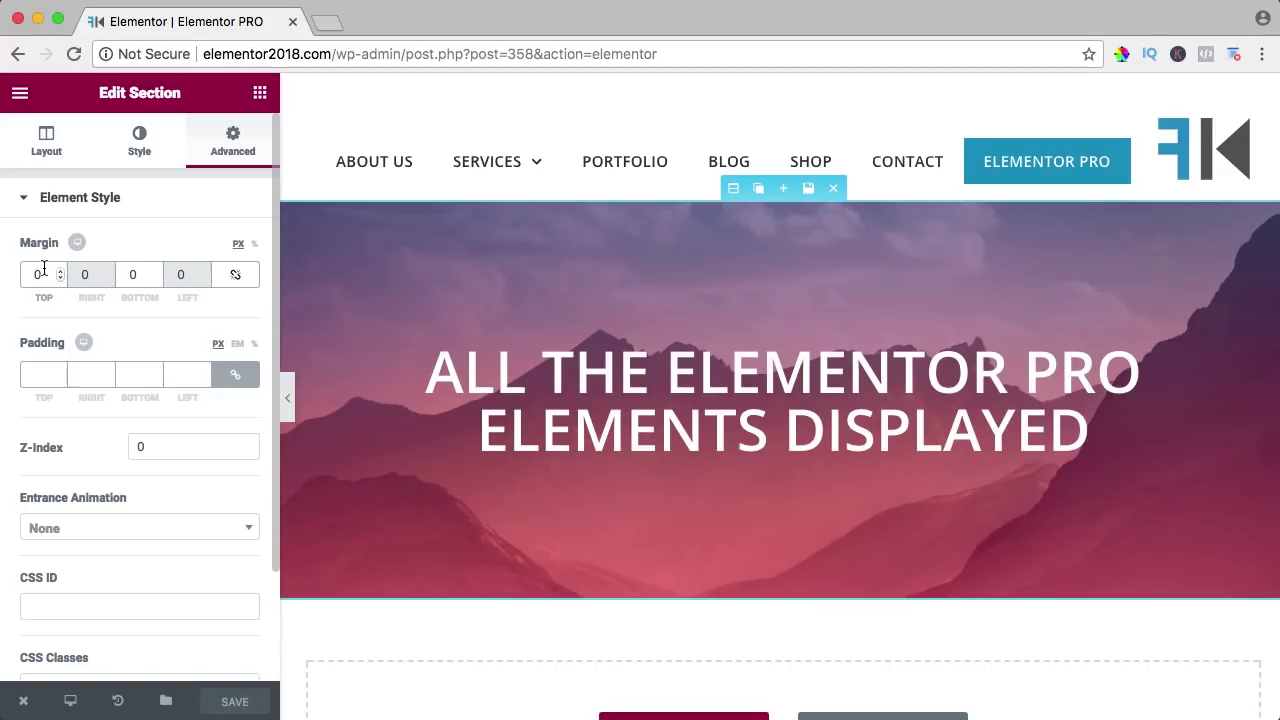
key("Down")
key("Down")
key("Down")
key("Down")
key("Down")
key("Down")
key("Down")
key("Down")
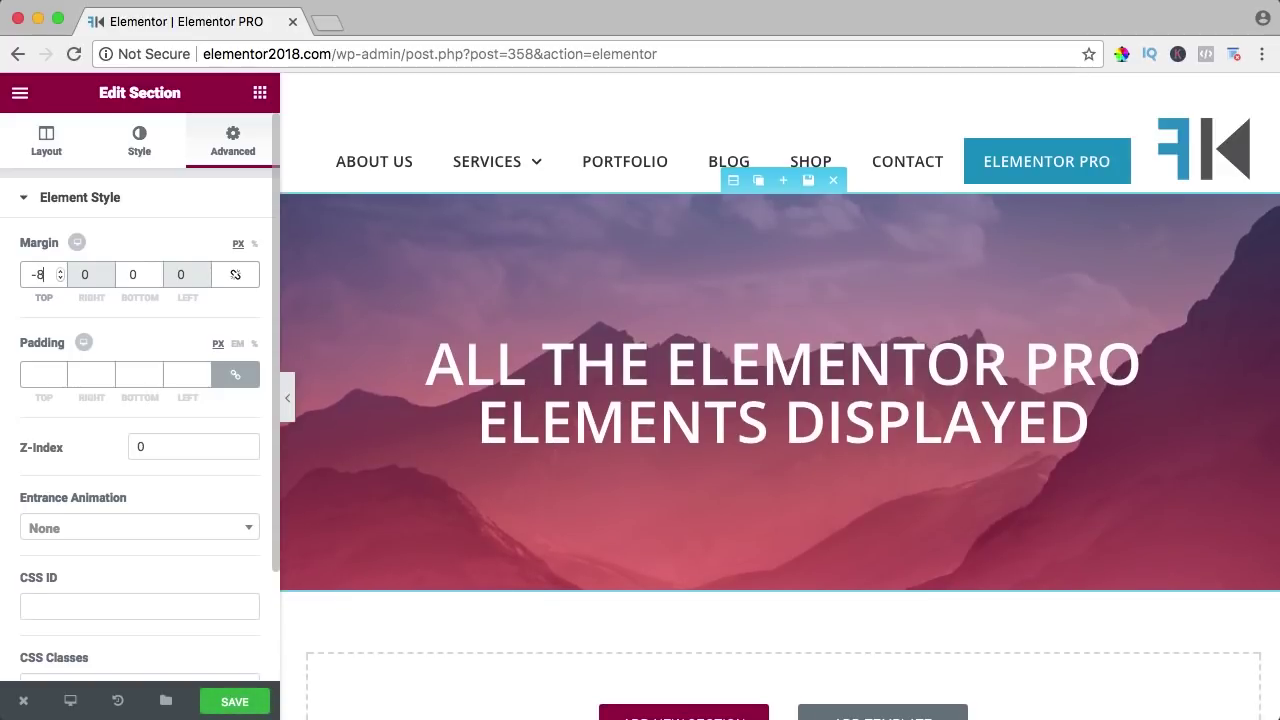
key("Down")
key("Down")
key("Down")
key("Down")
key("Down")
key("Down")
key("Down")
key("Down")
key("Down")
key("Down")
key("Down")
key("Down")
key("Down")
key("Down")
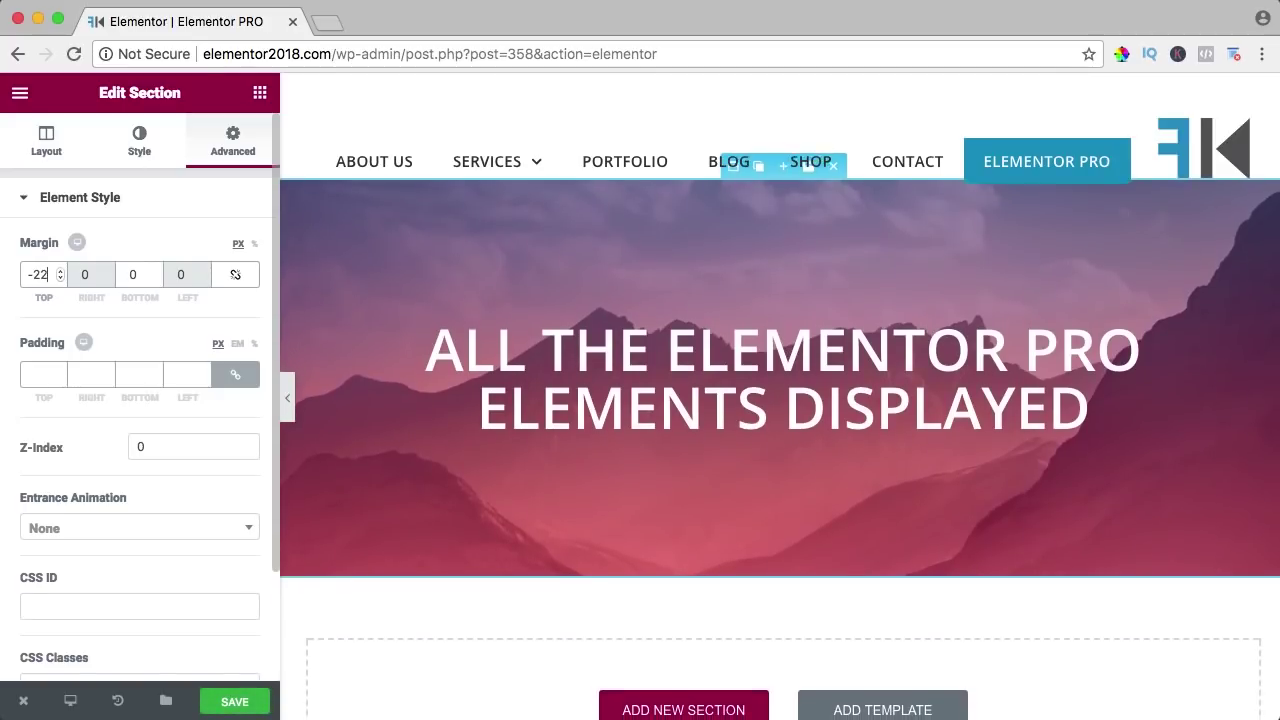
key("Down")
key("Down")
key("Down")
key("Down")
key("Down")
key("Down")
key("Down")
key("Down")
key("Down")
key("Down")
key("Down")
key("Down")
key("Down")
key("Down")
key("Down")
key("Down")
key("Down")
key("Down")
key("Down")
key("Down")
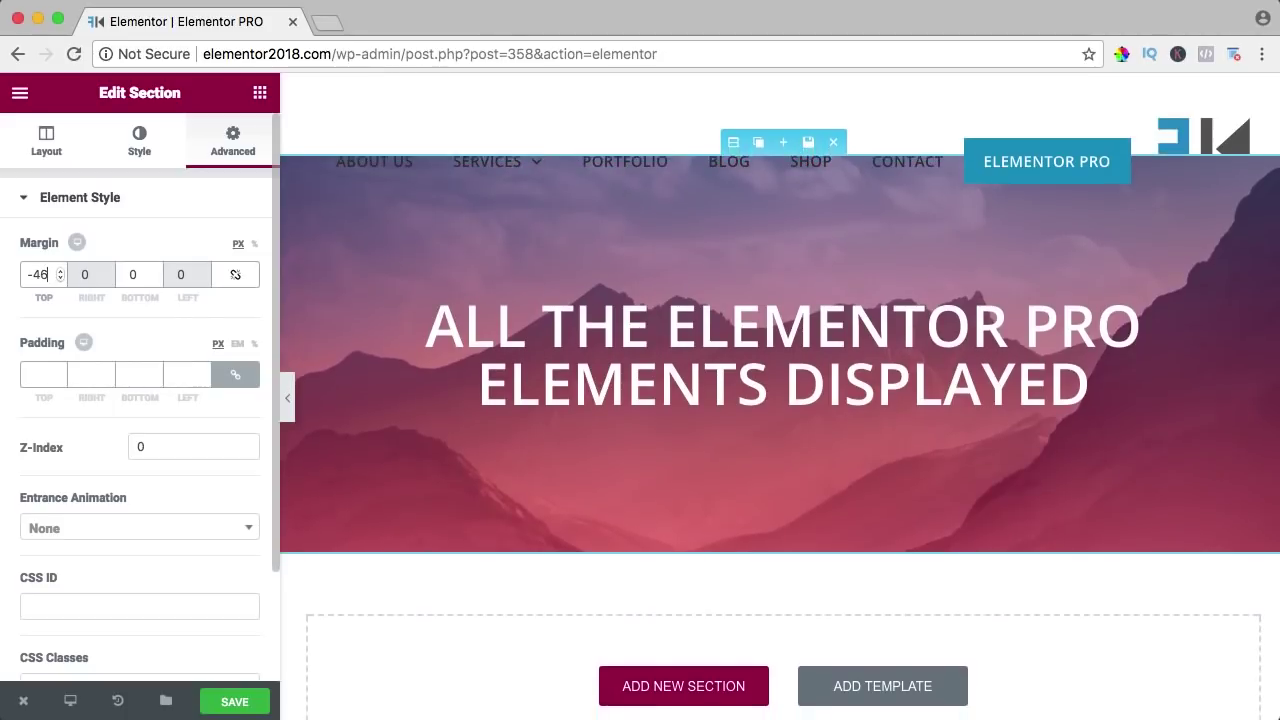
key("Down")
key("Down")
key("Down")
key("Down")
key("Down")
key("Down")
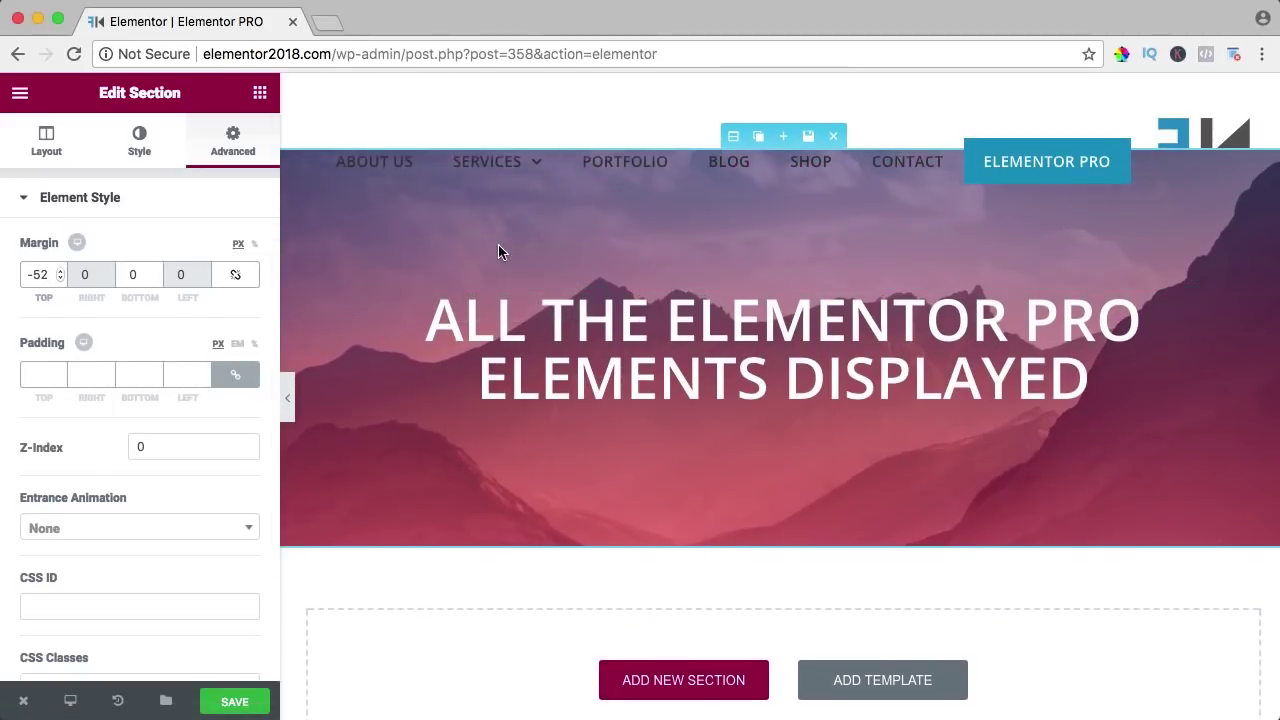
Set the logo image's Z-Index to 1 so it displays in front of the mountain section.
left_click(1207, 143)
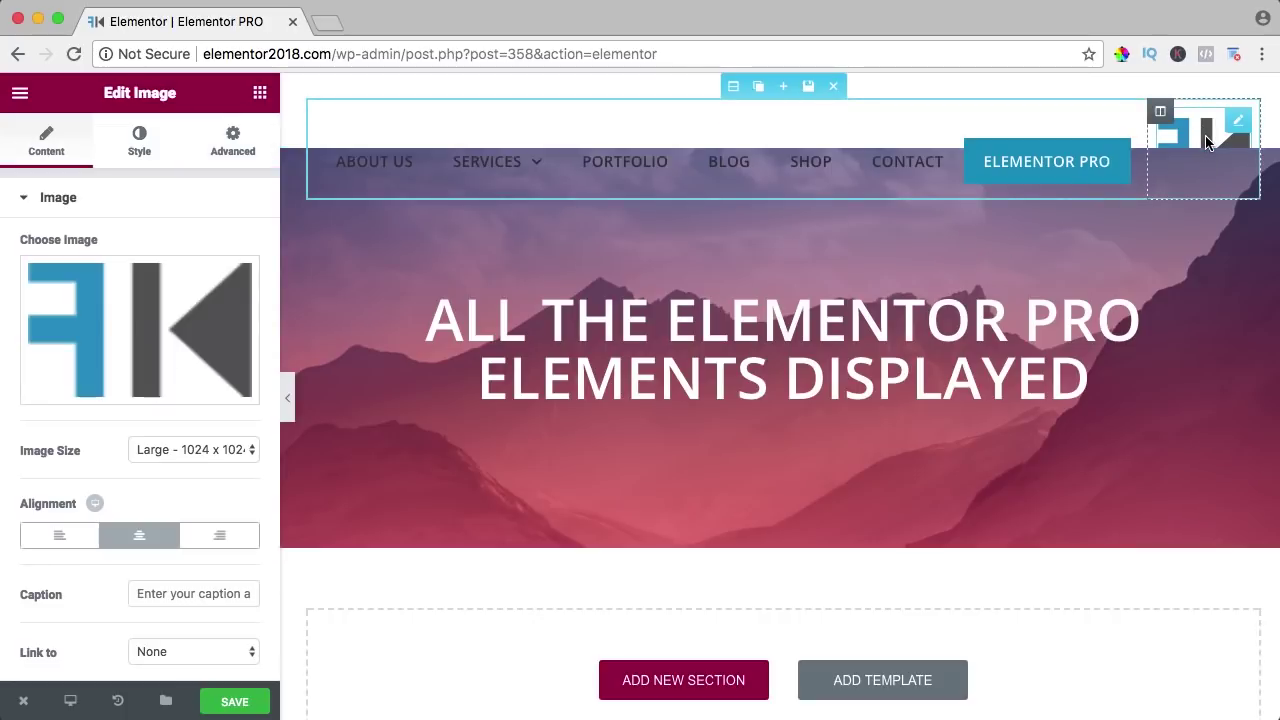
left_click(229, 150)
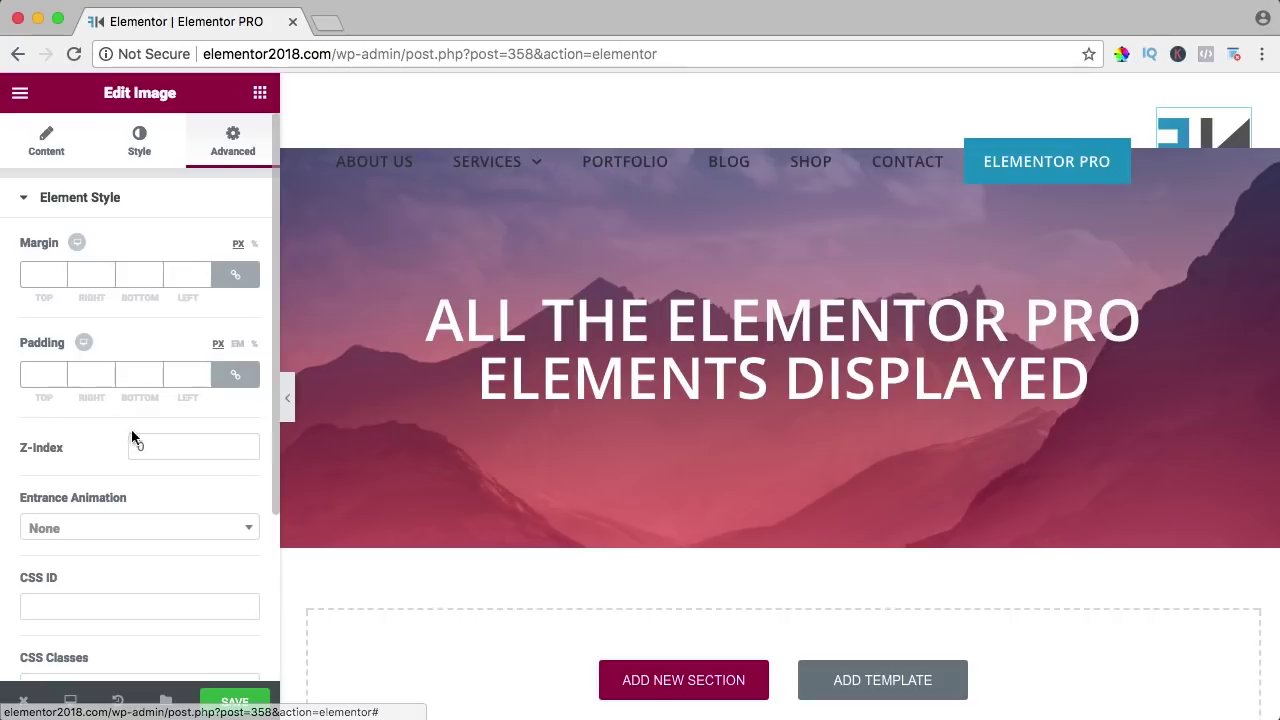
left_click(164, 444)
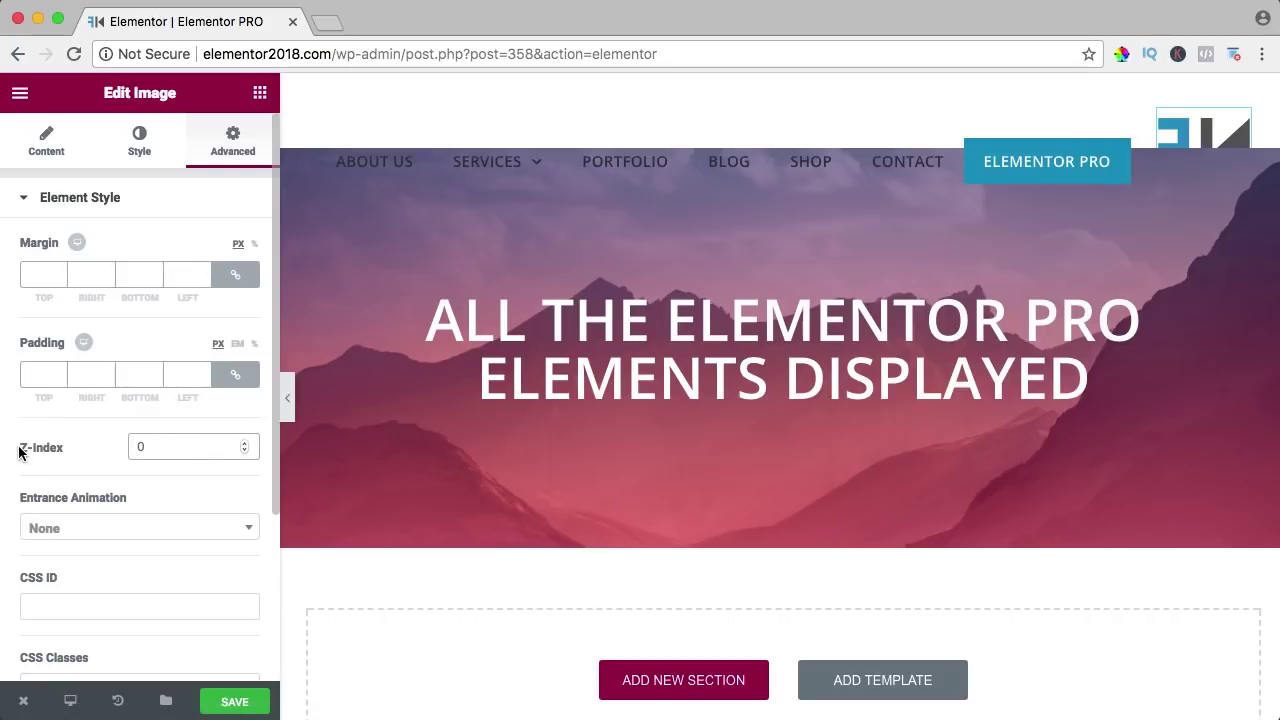
type("1")
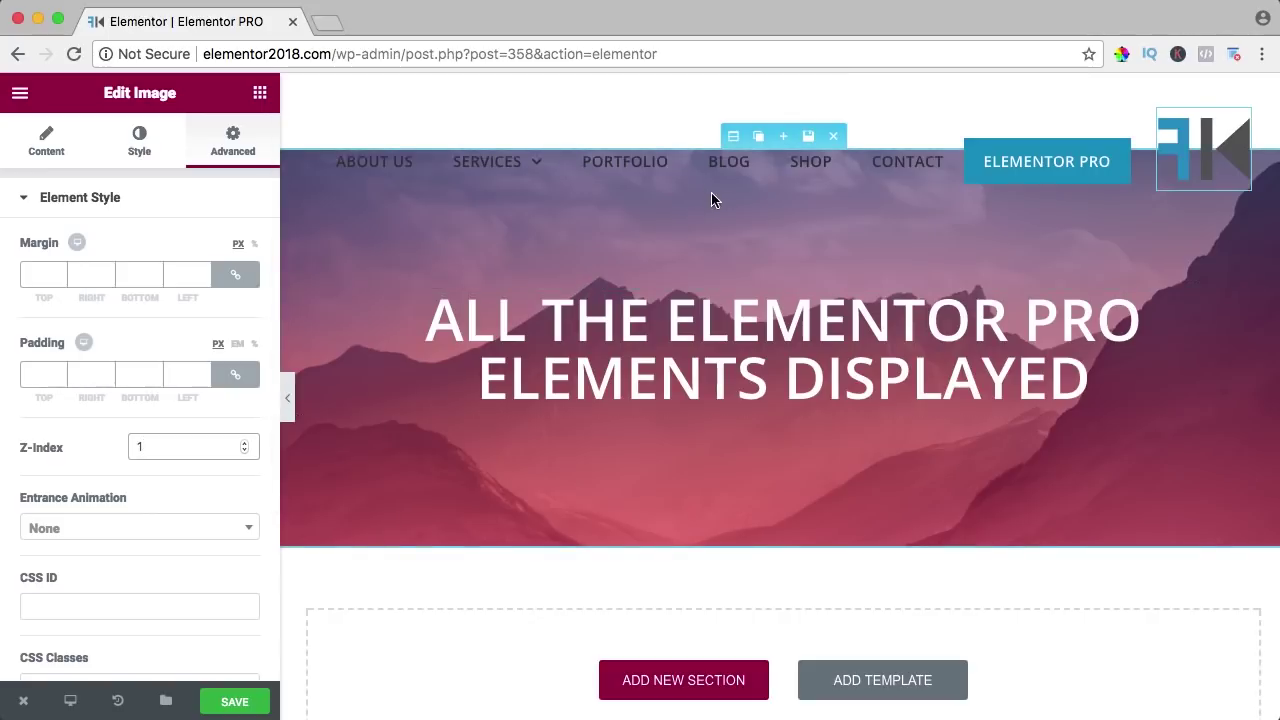
Try top and bottom margins of 100 px on the header section containing the nav menu and logo.
left_click(709, 231)
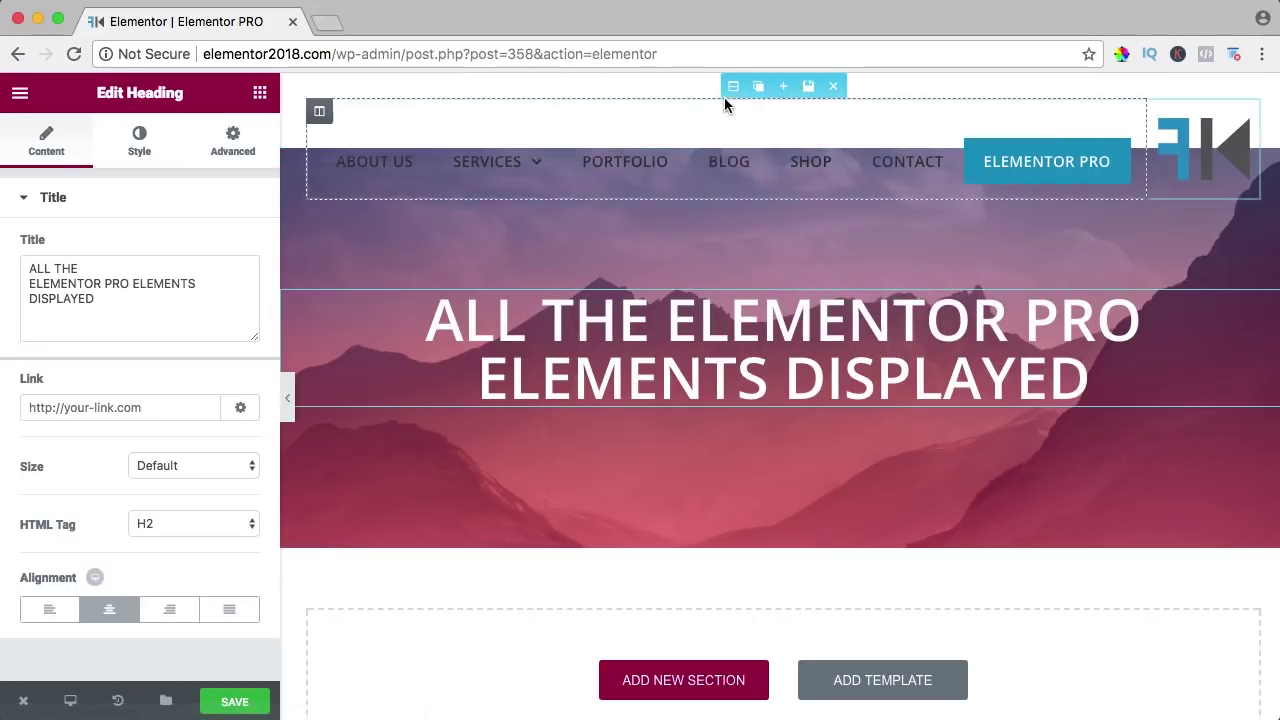
left_click(729, 89)
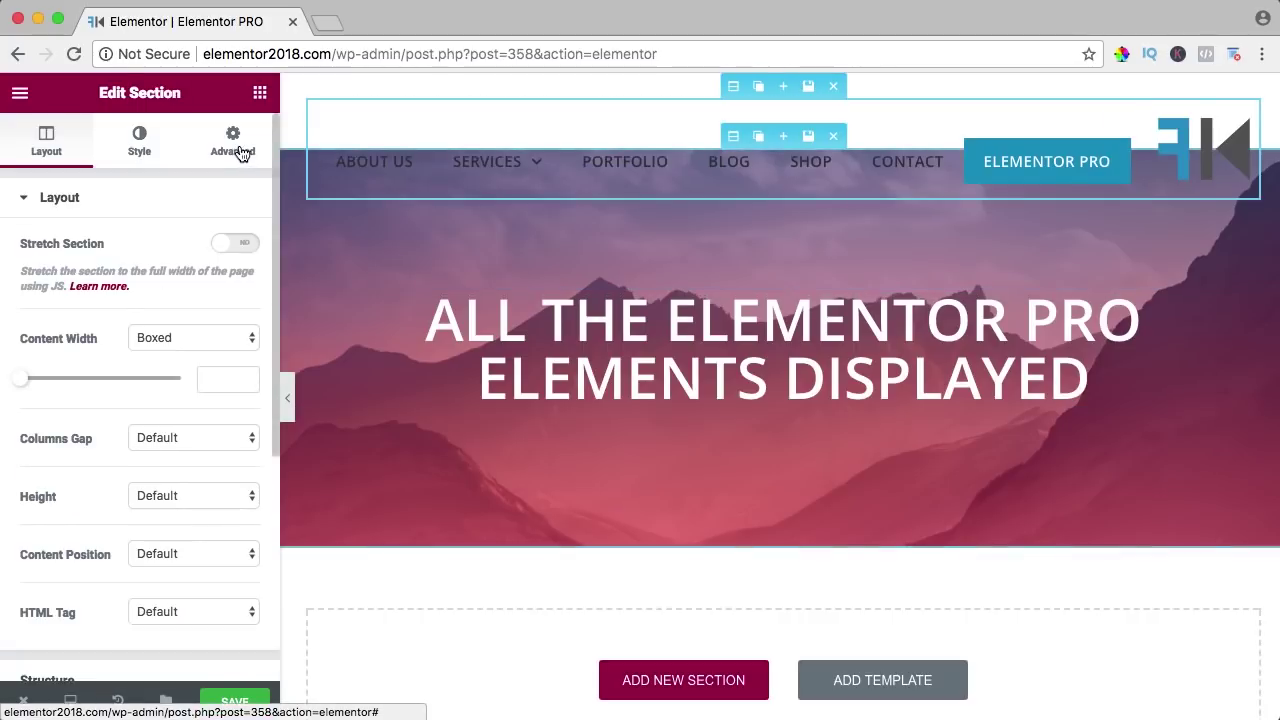
left_click(240, 150)
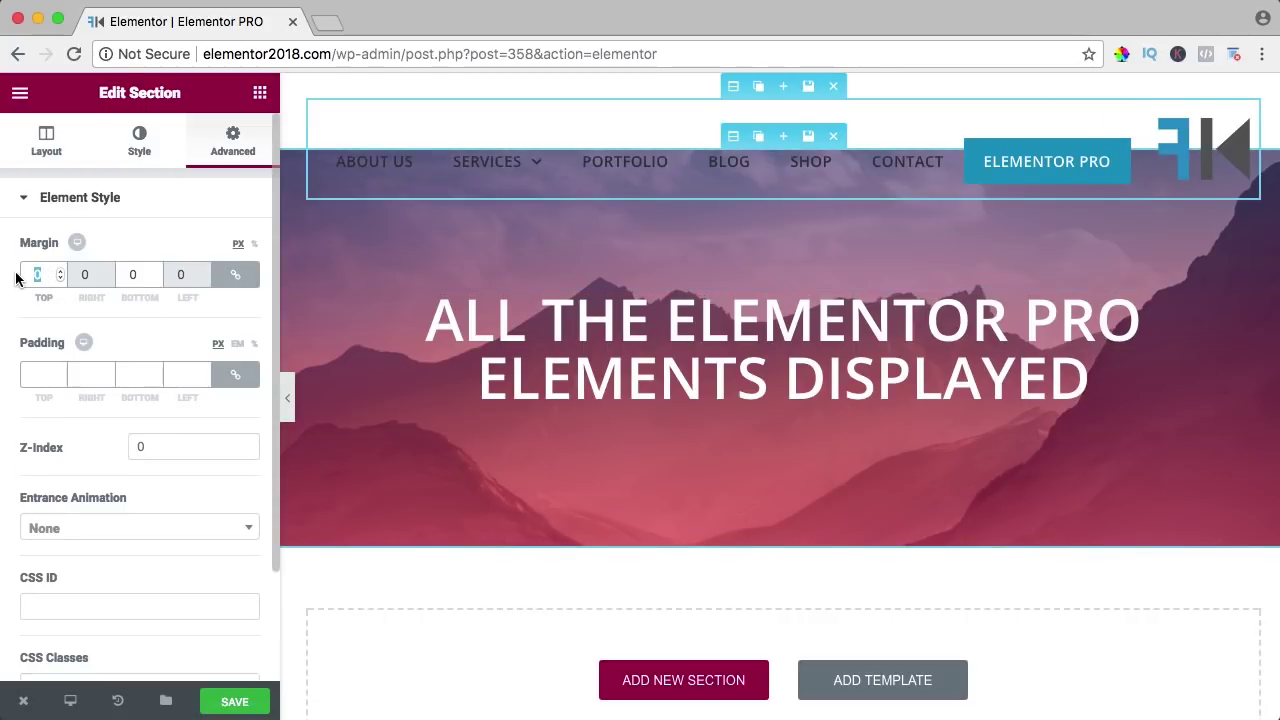
type("100")
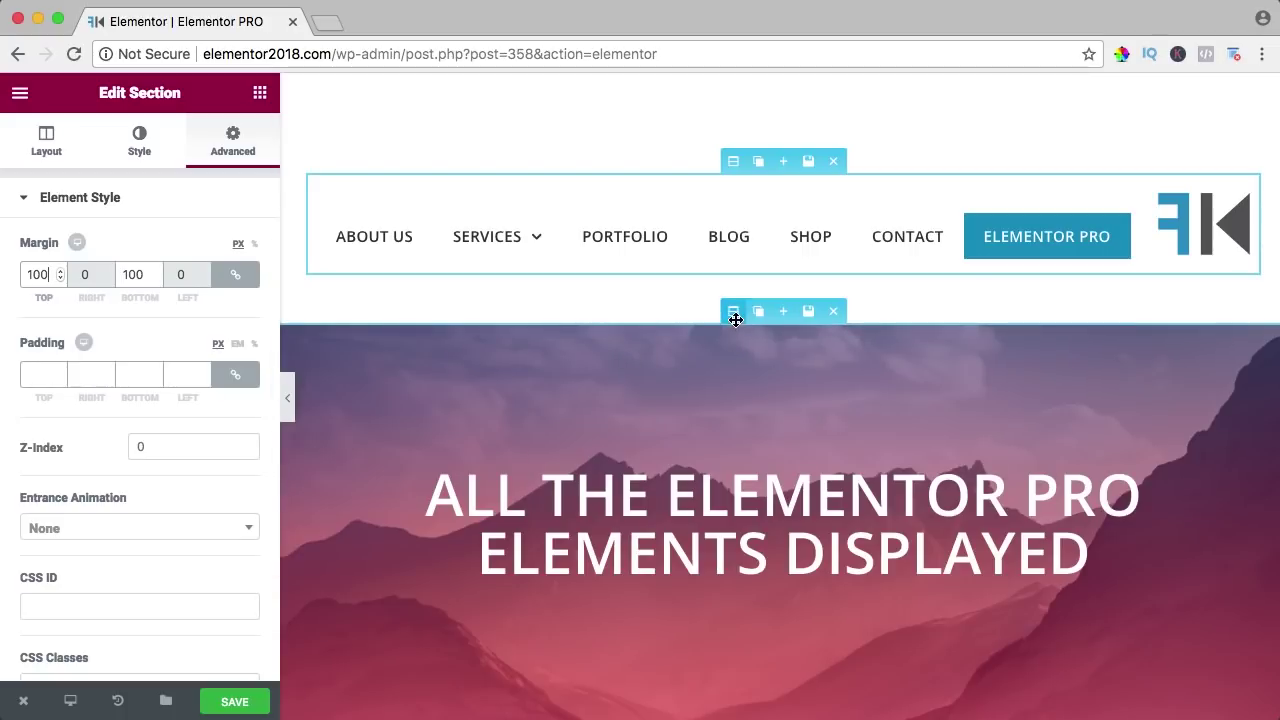
Set the mountain section's top margin to -110 px to pull it further up behind the header.
left_click(733, 314)
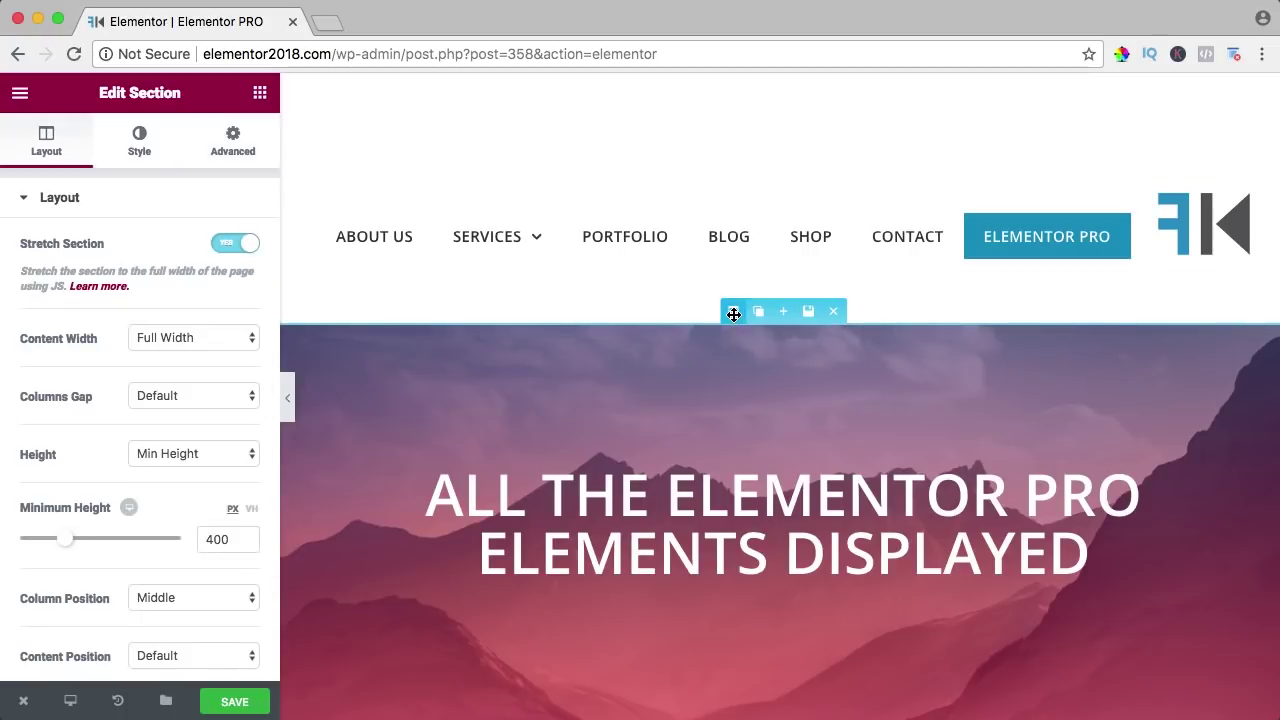
left_click(233, 145)
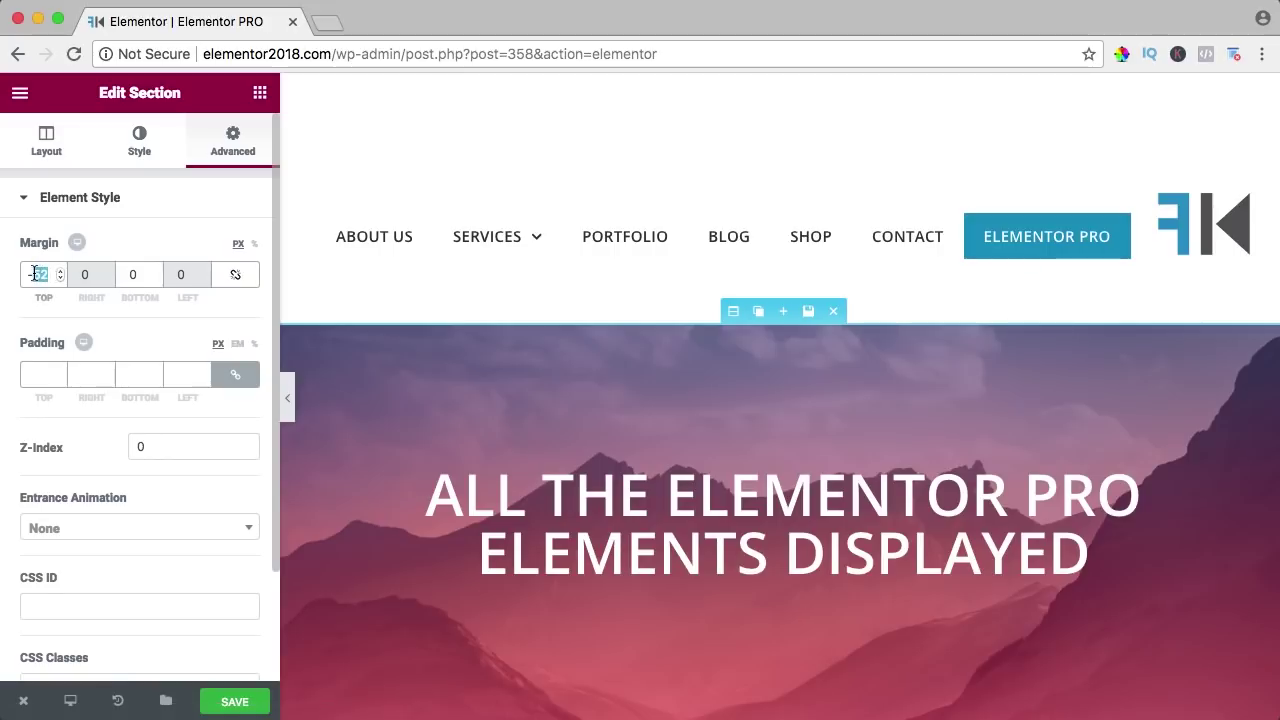
type("-110")
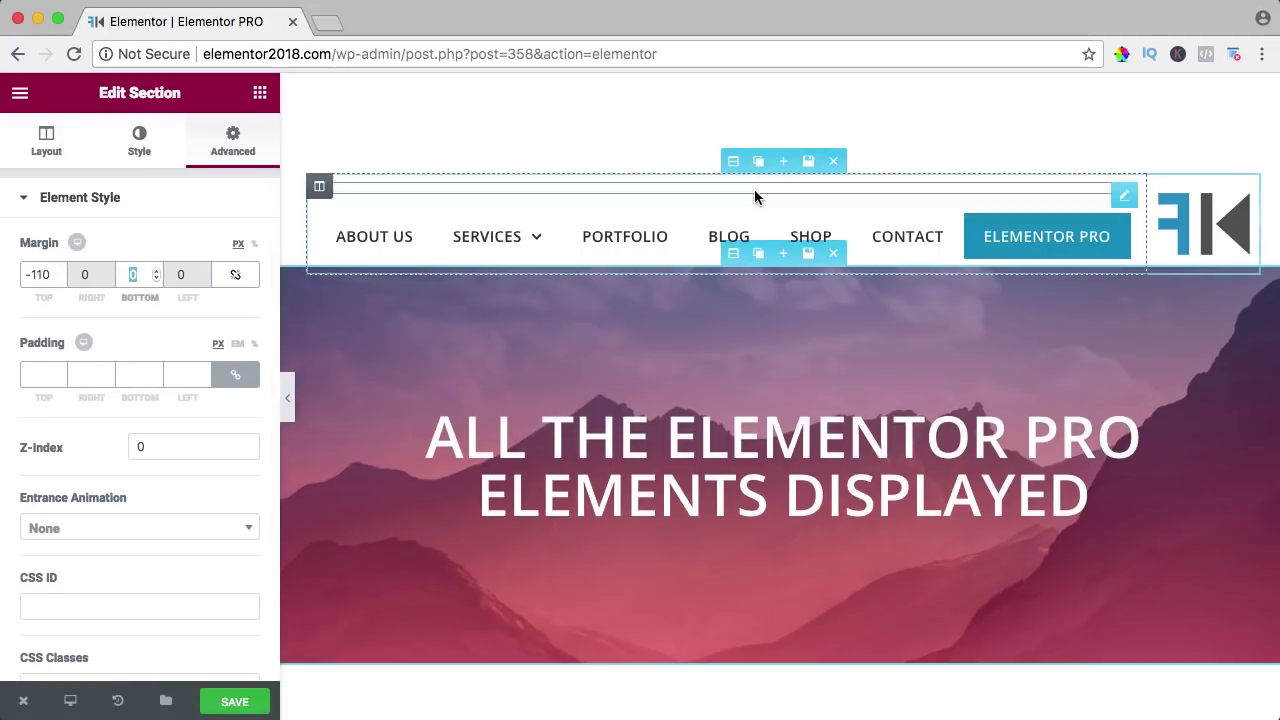
Set the header section's top and bottom margins to 0, save the page and check it on the live site.
left_click(734, 162)
left_click(246, 140)
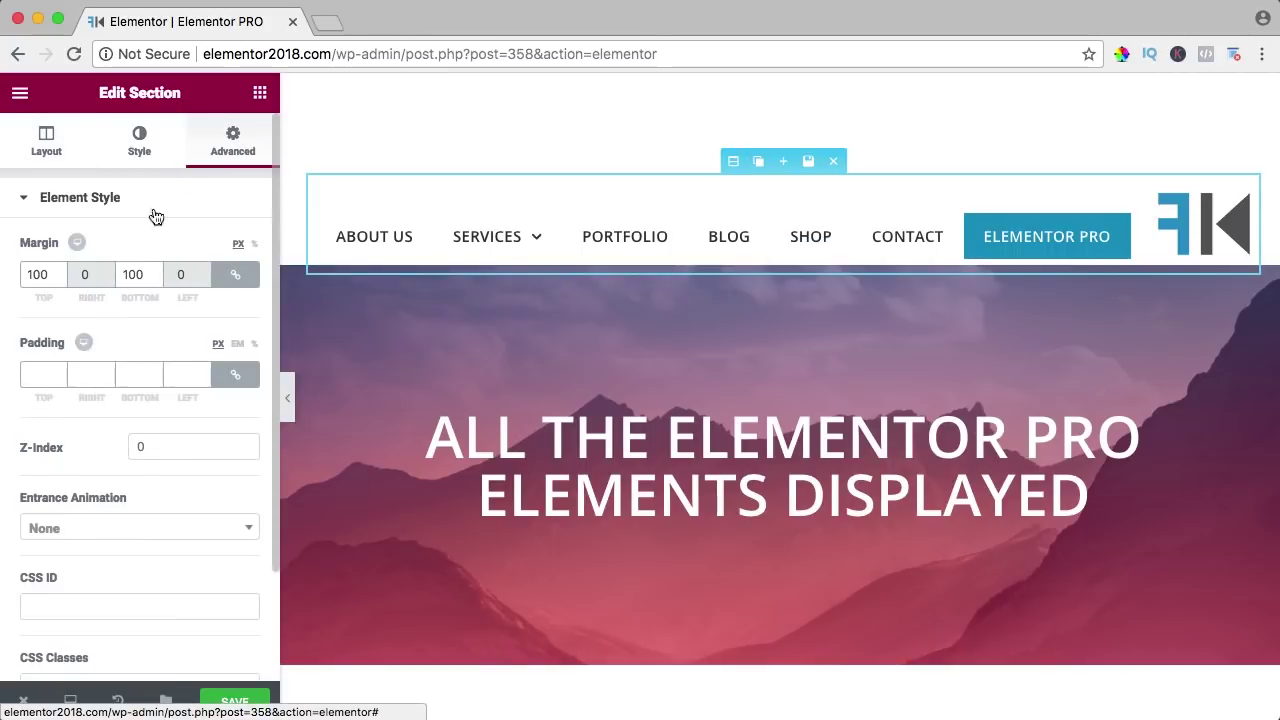
double_click(33, 274)
type("0")
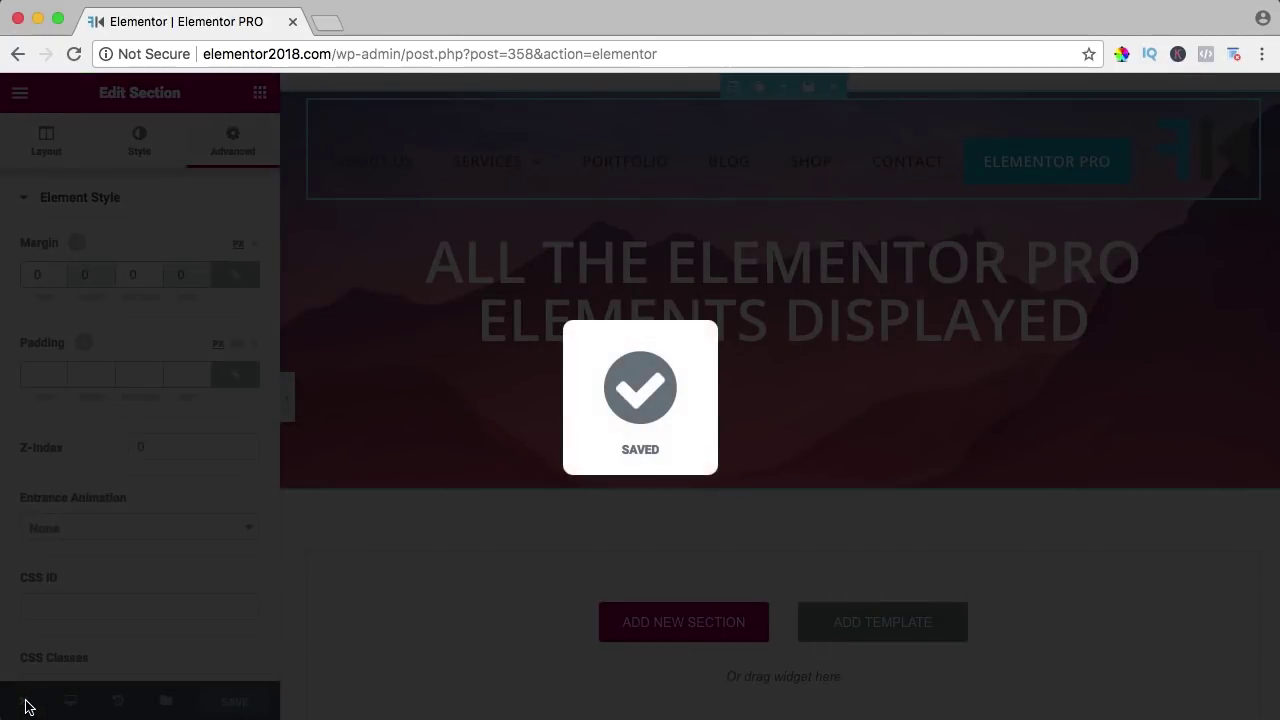
left_click(27, 707)
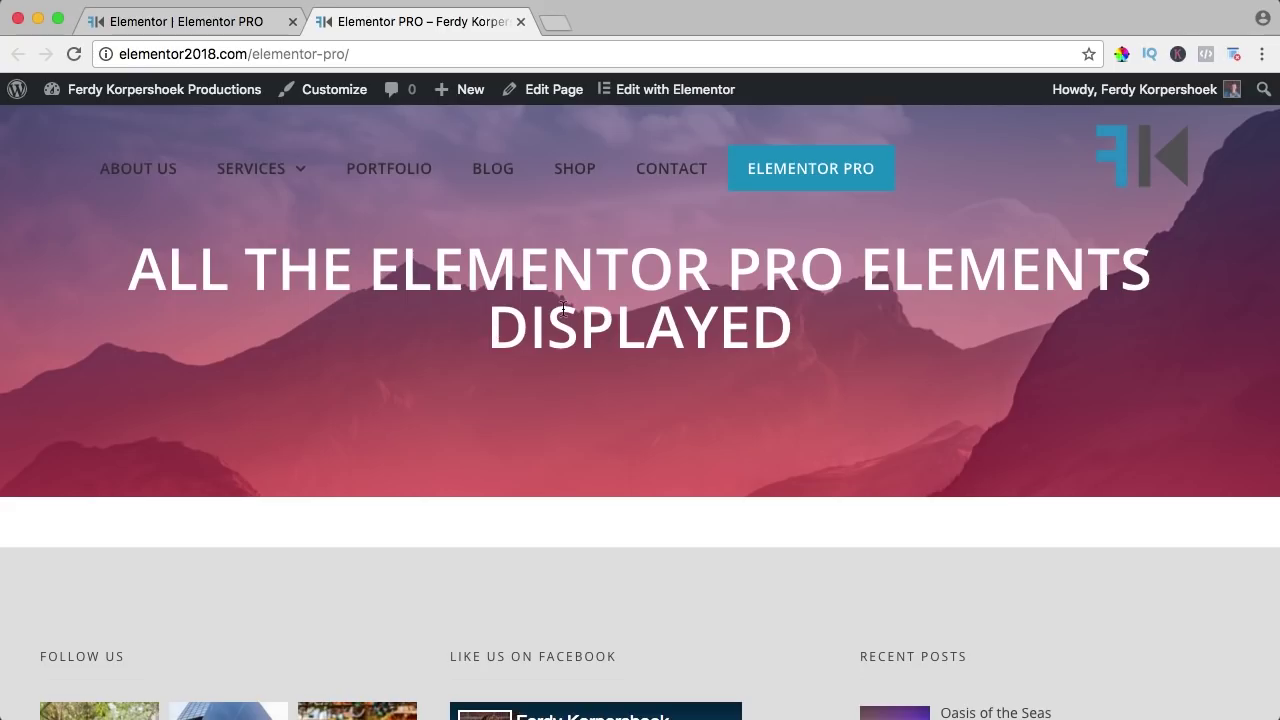
left_click(230, 28)
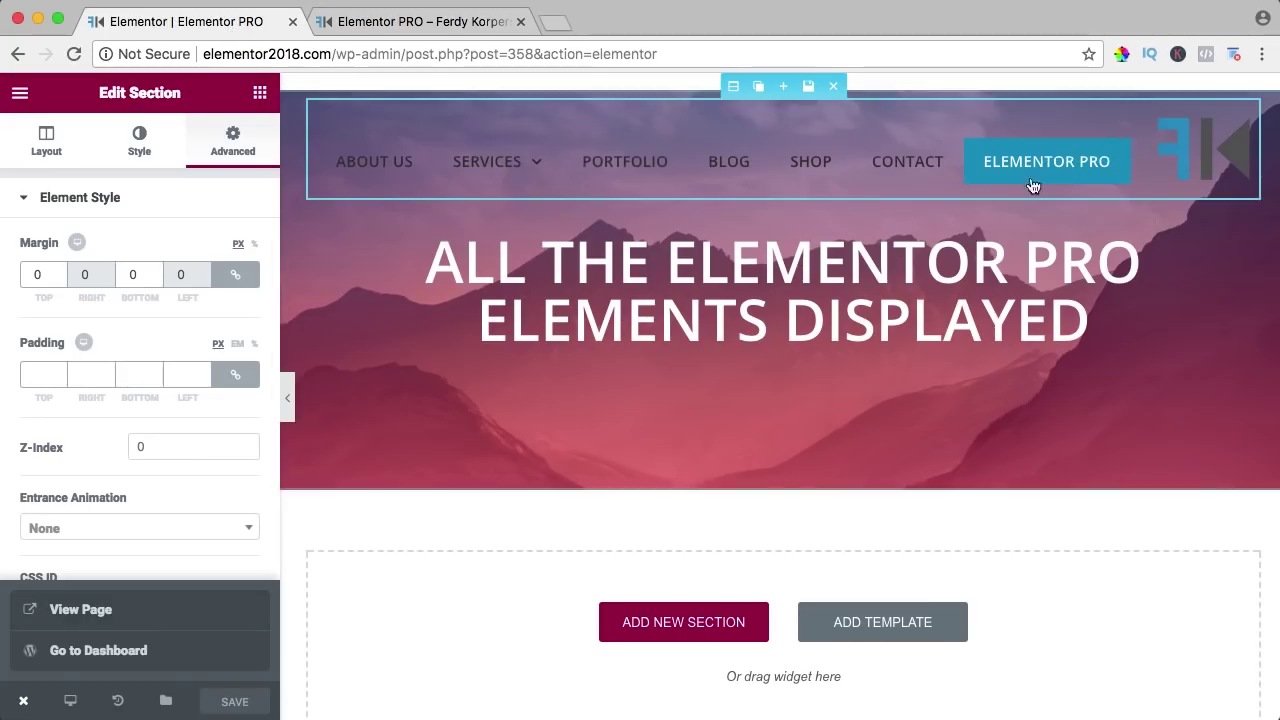
Set the nav menu's normal text color to white (#ffffff).
left_click(1122, 146)
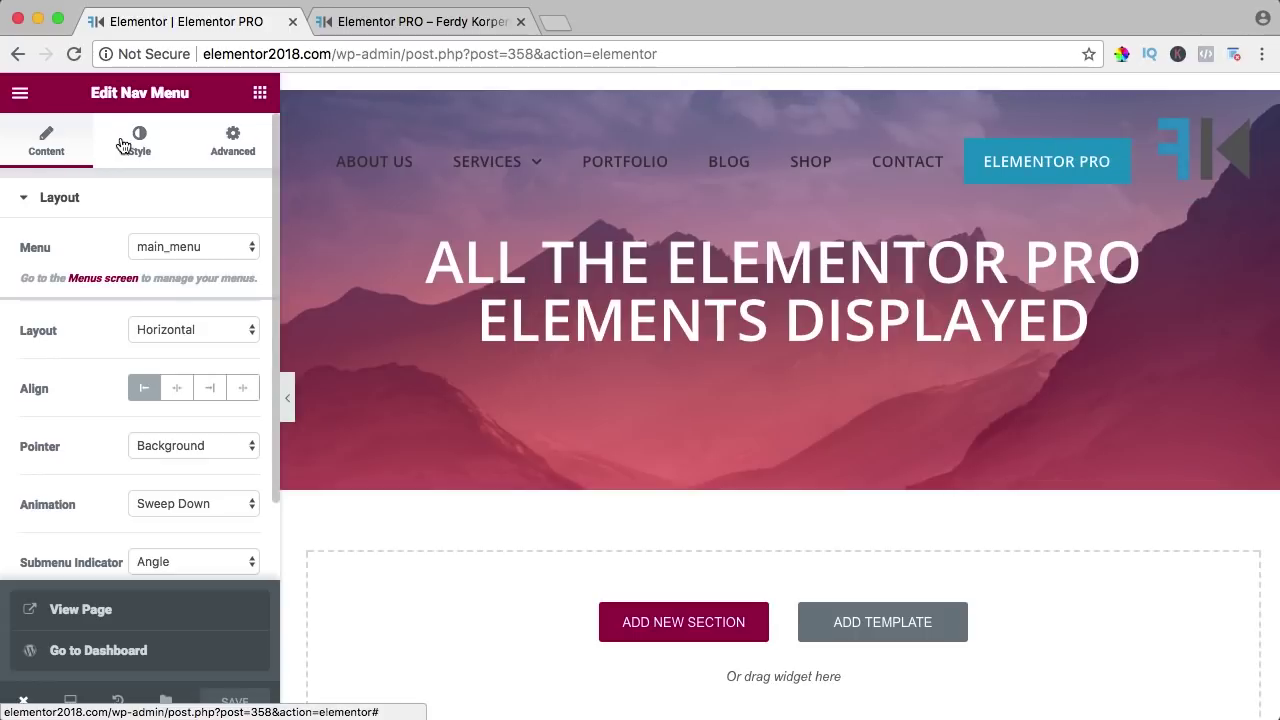
left_click(145, 148)
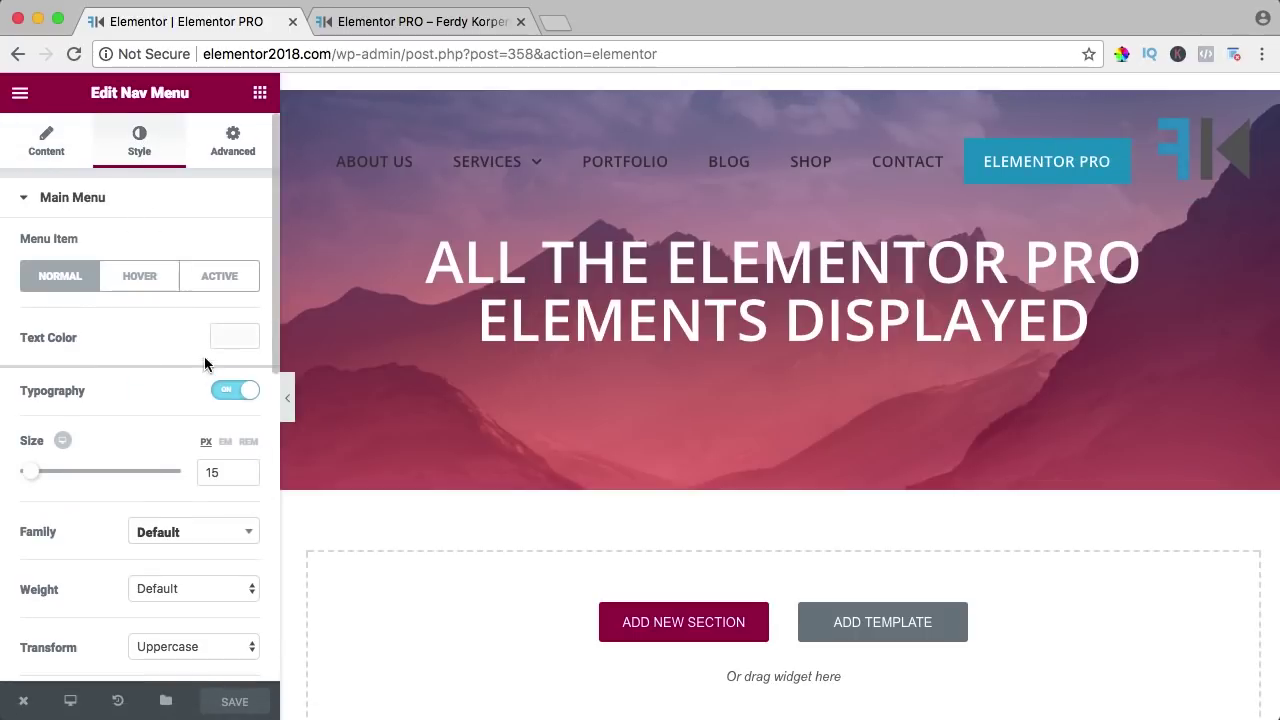
left_click(228, 334)
left_click(190, 557)
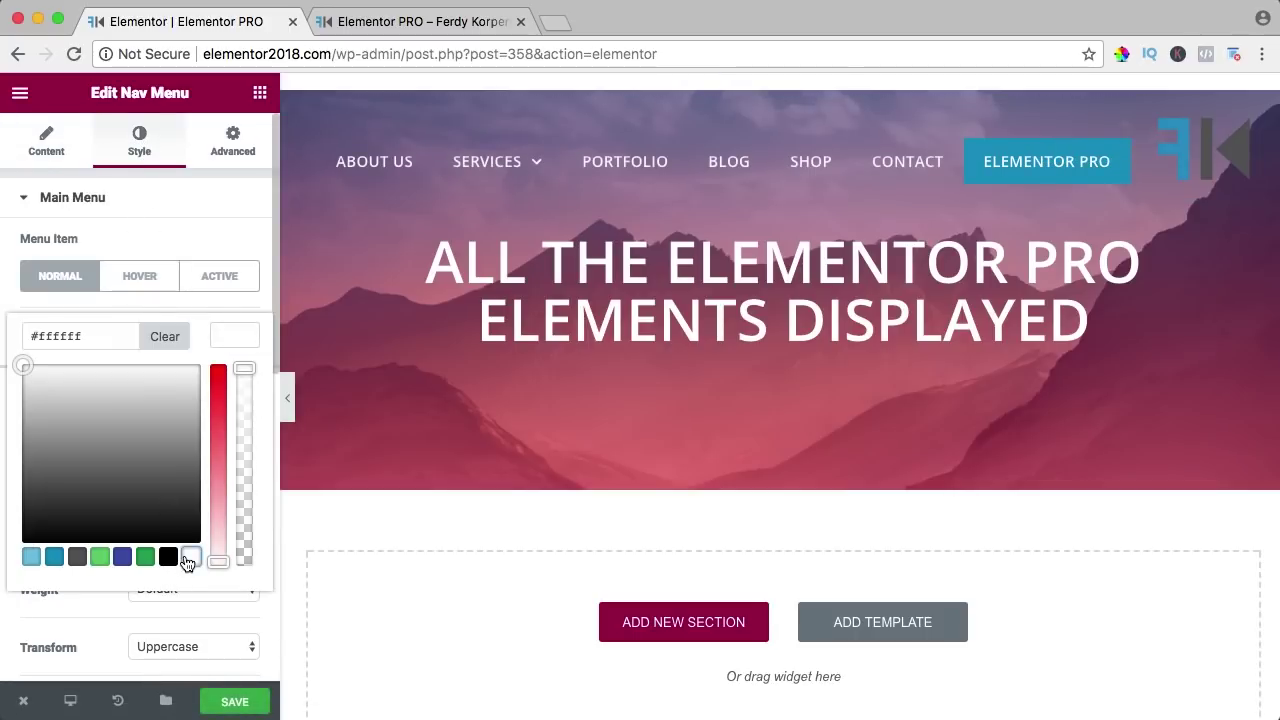
left_click(225, 340)
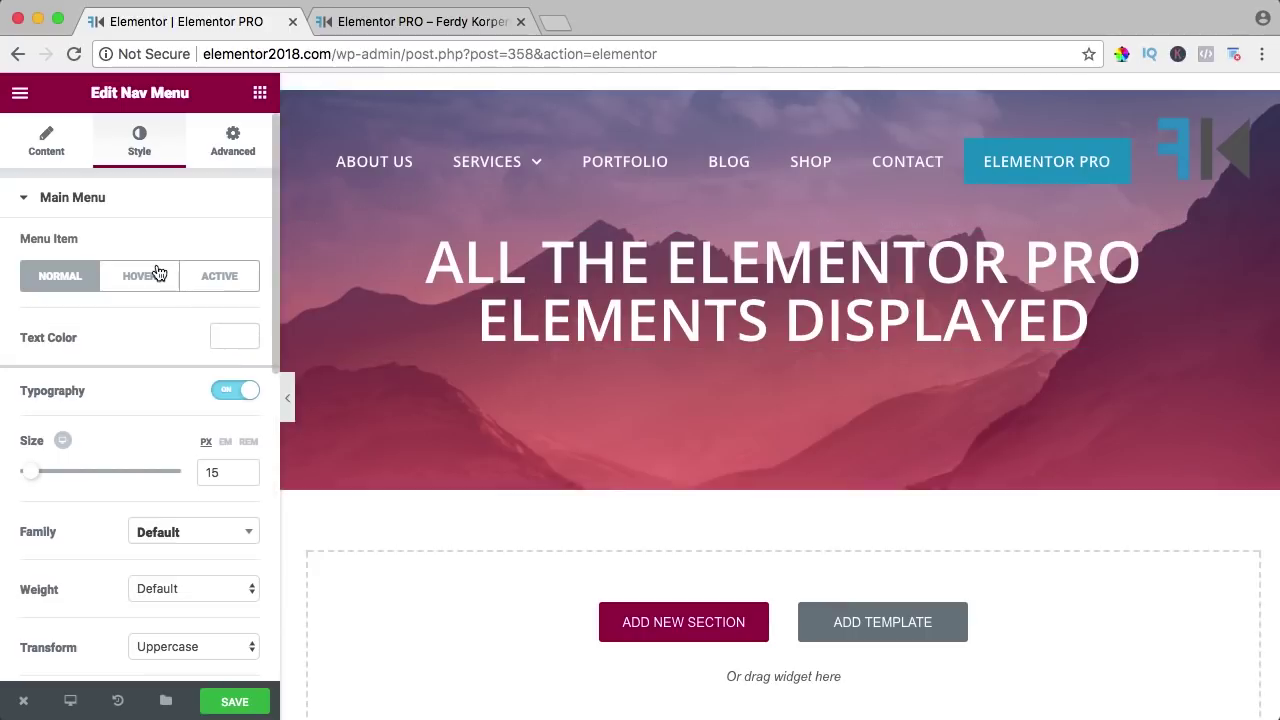
Change the nav menu's pointer style to Framed.
left_click(219, 280)
left_click(78, 285)
left_click(50, 150)
scroll(86, 381, "down", 5)
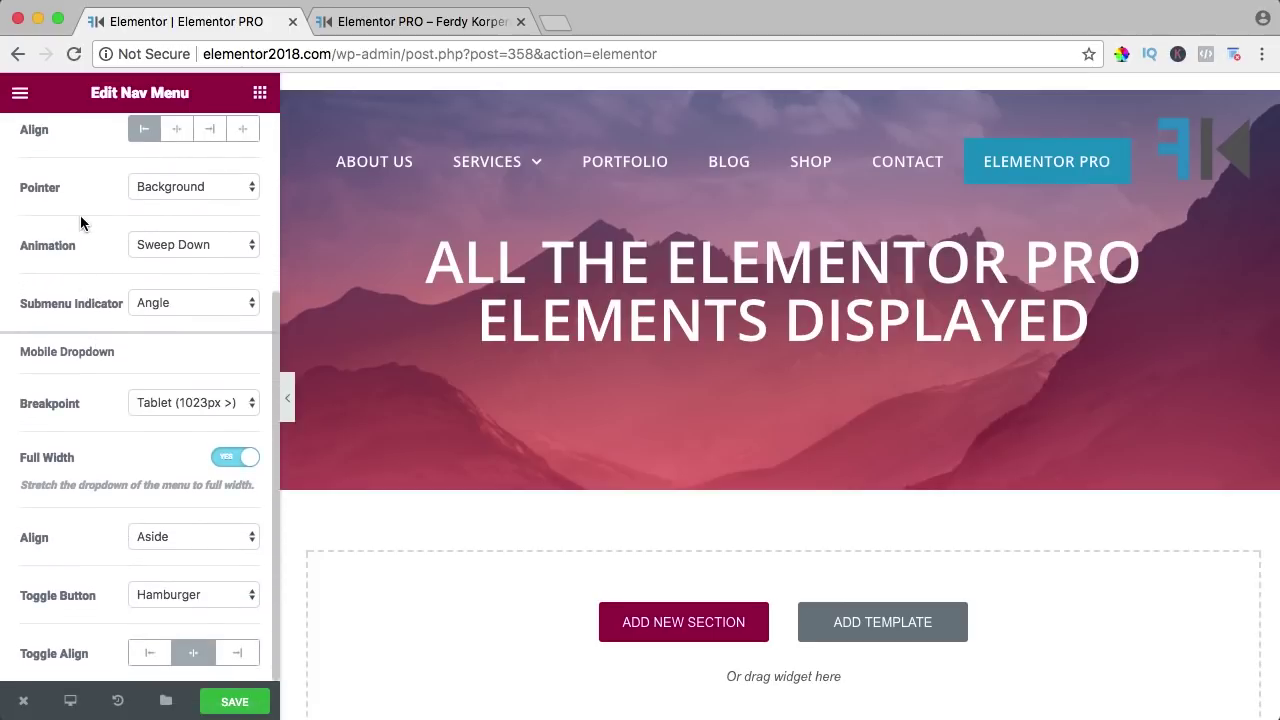
left_click(157, 188)
left_click(173, 168)
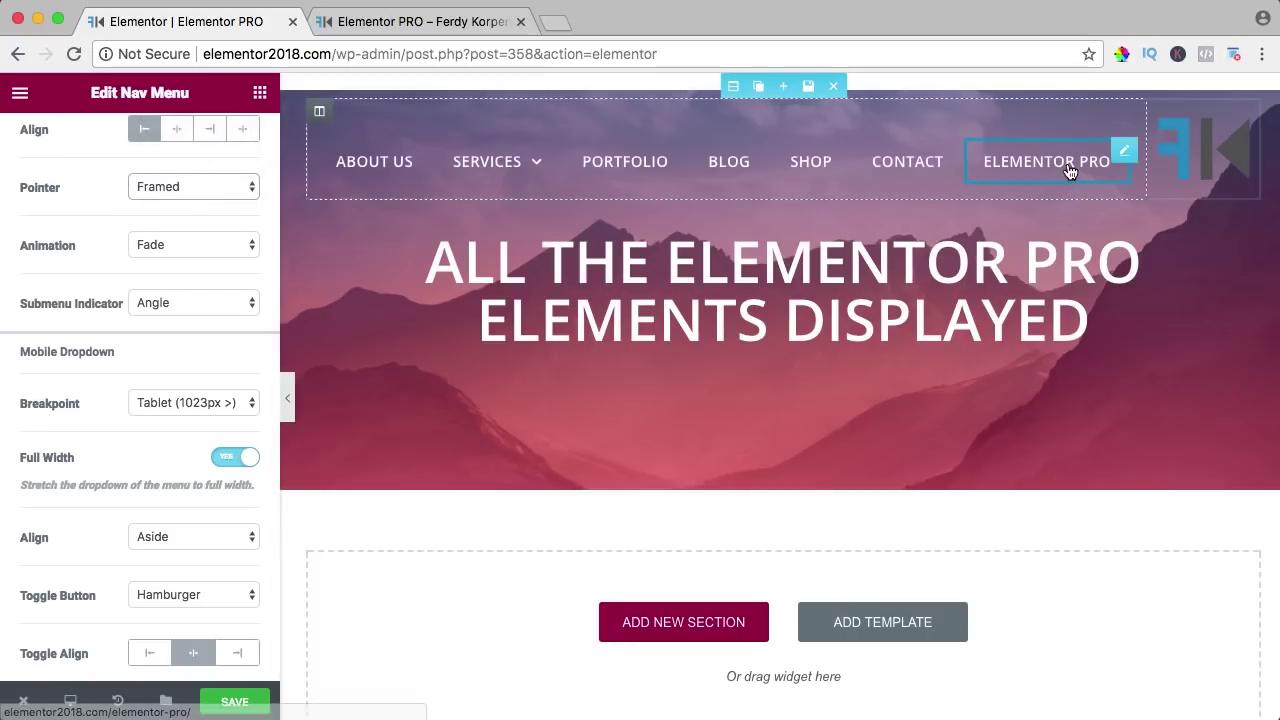
Set the nav menu's hover pointer color to white (#ffffff).
scroll(205, 184, "up", 5)
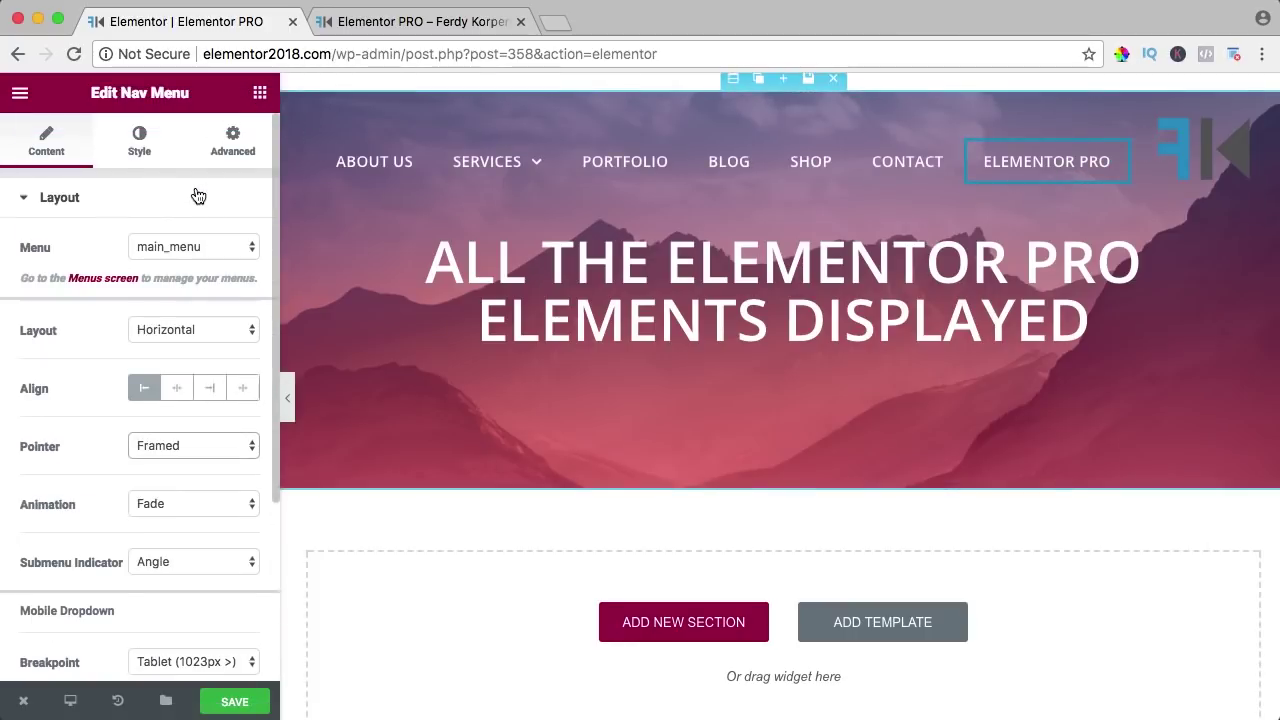
left_click(139, 145)
left_click(140, 276)
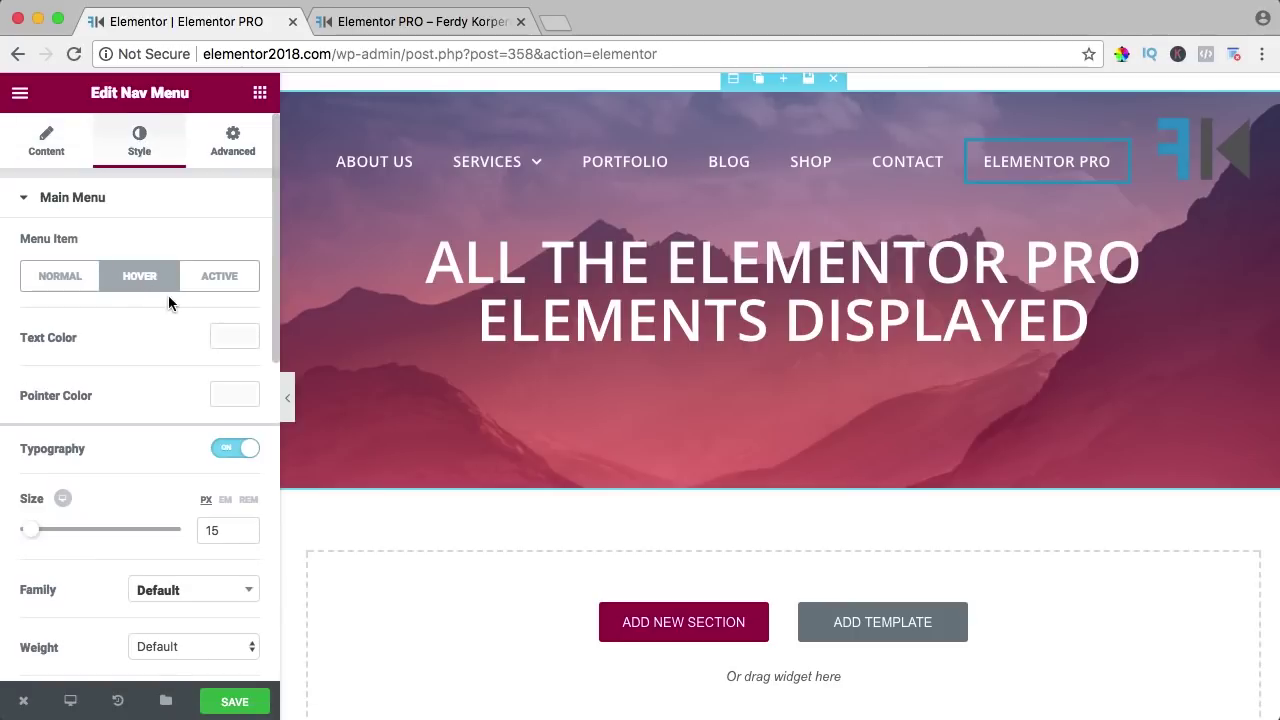
scroll(200, 310, "down", 2)
left_click(238, 331)
left_click(190, 552)
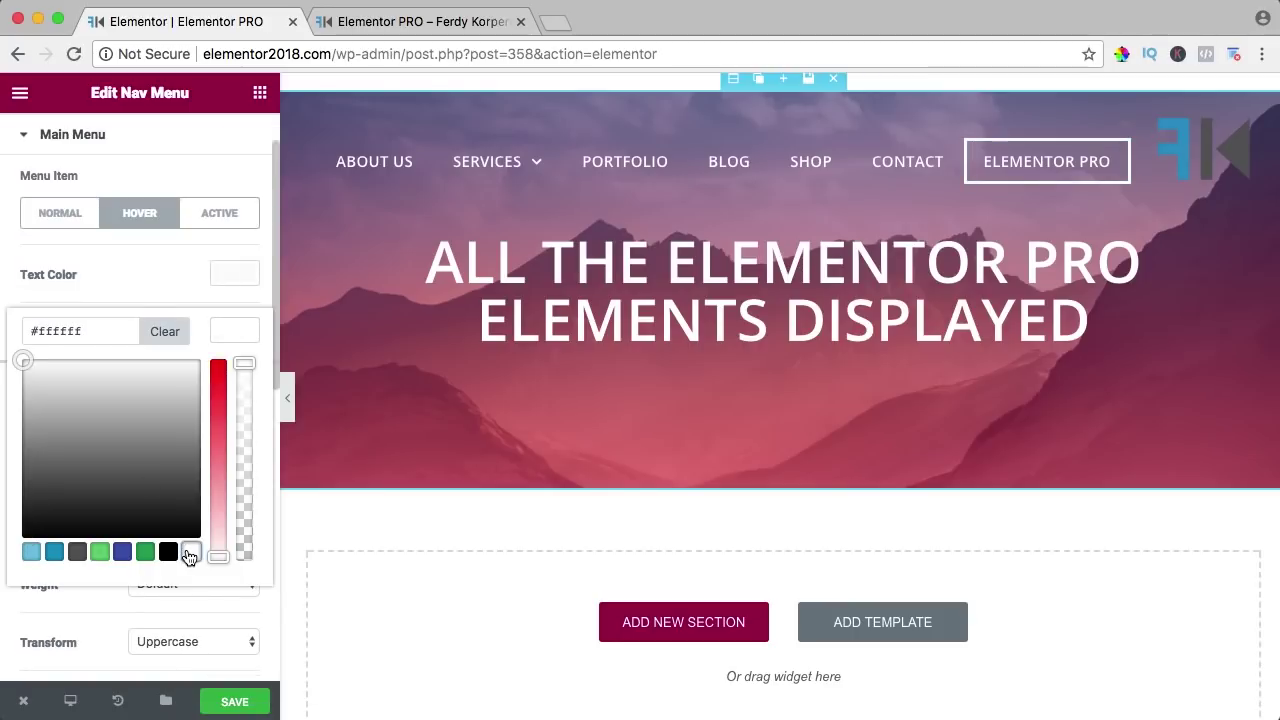
left_click(229, 334)
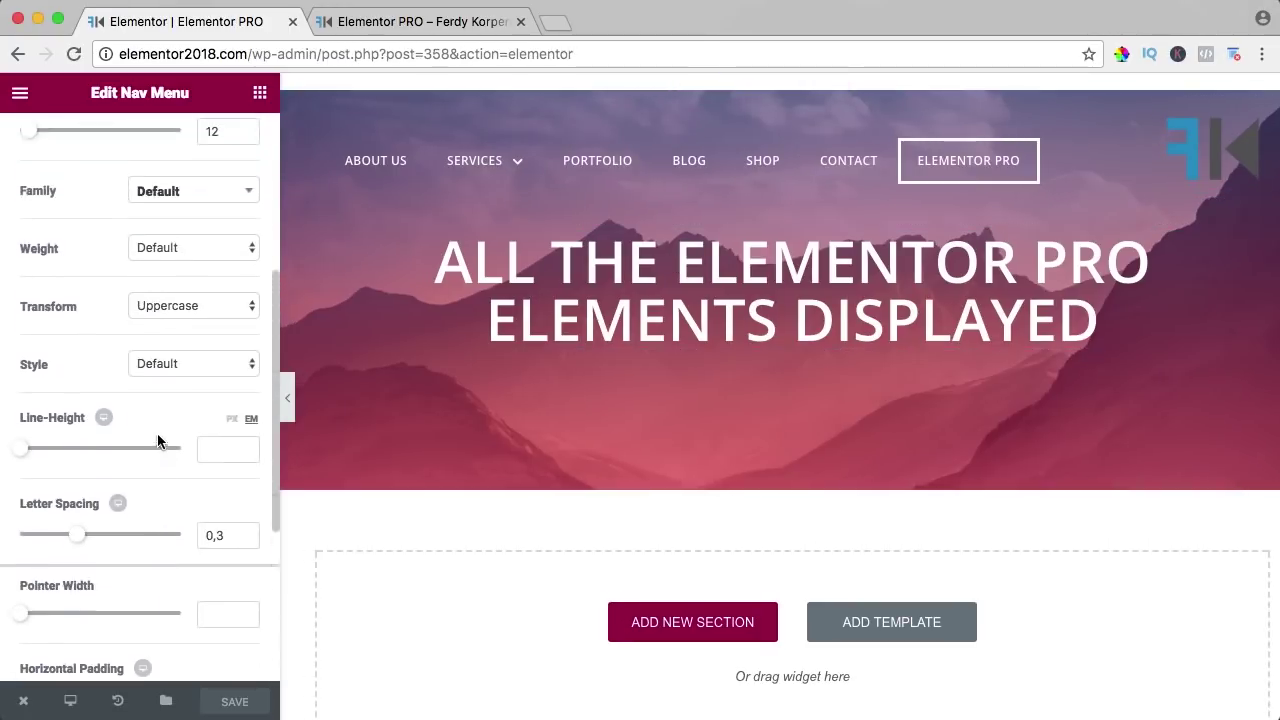
Replace the header logo with its white version from the media library.
scroll(157, 440, "up", 1)
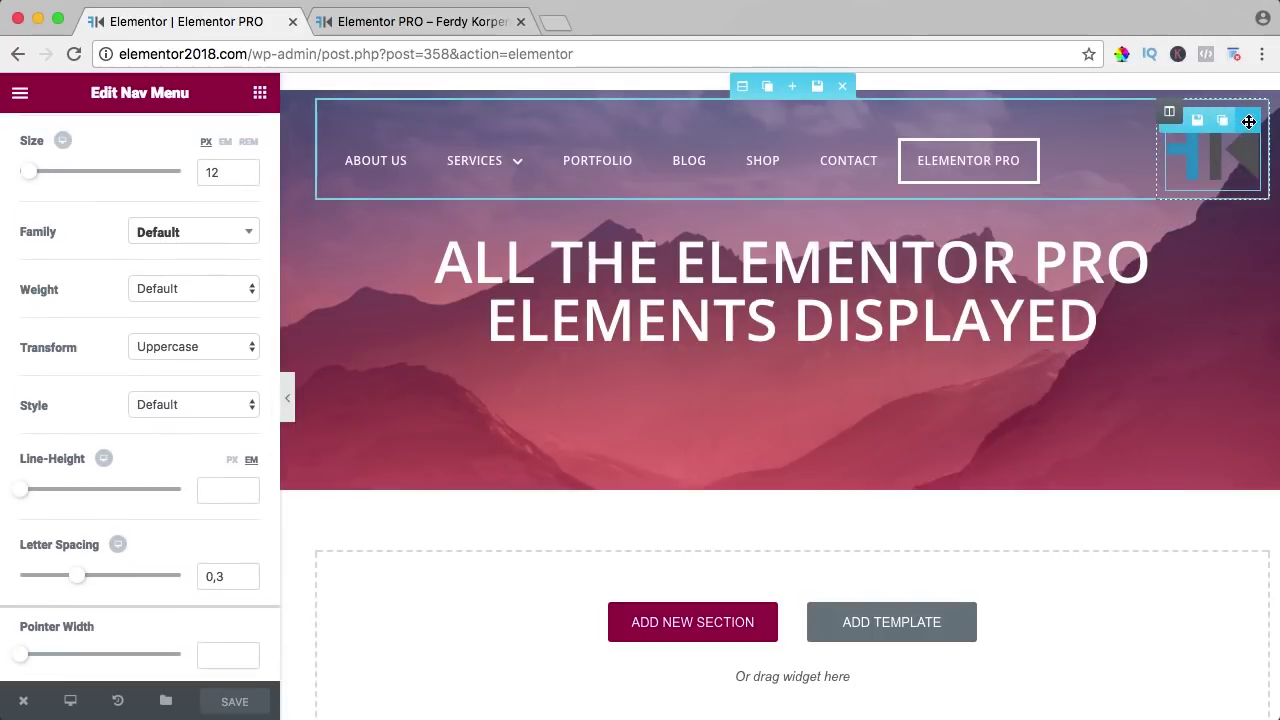
left_click(1248, 121)
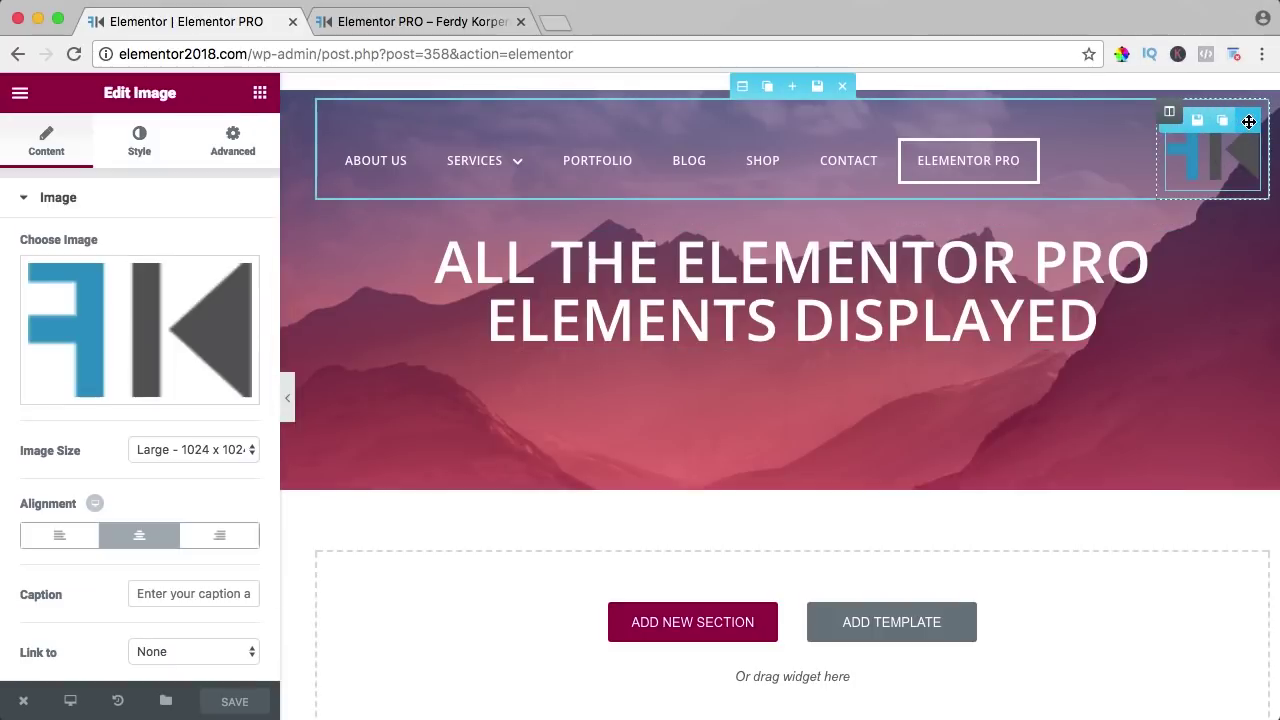
left_click(137, 350)
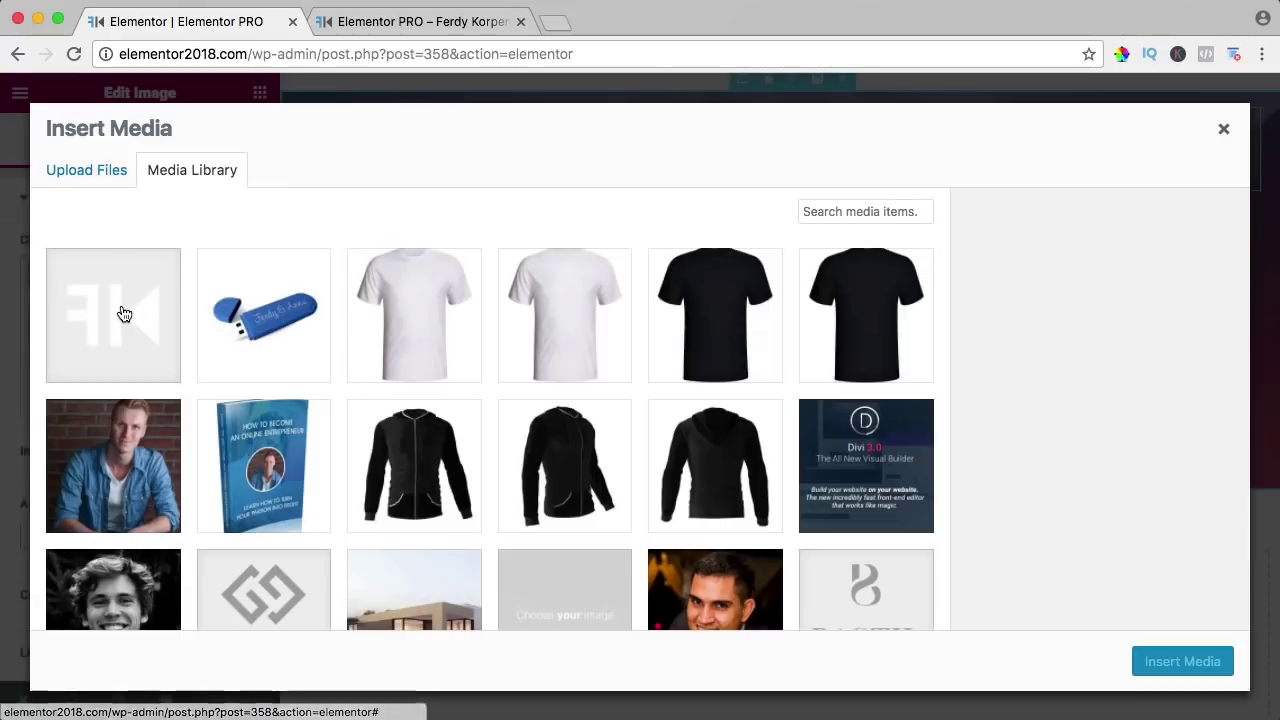
left_click(117, 314)
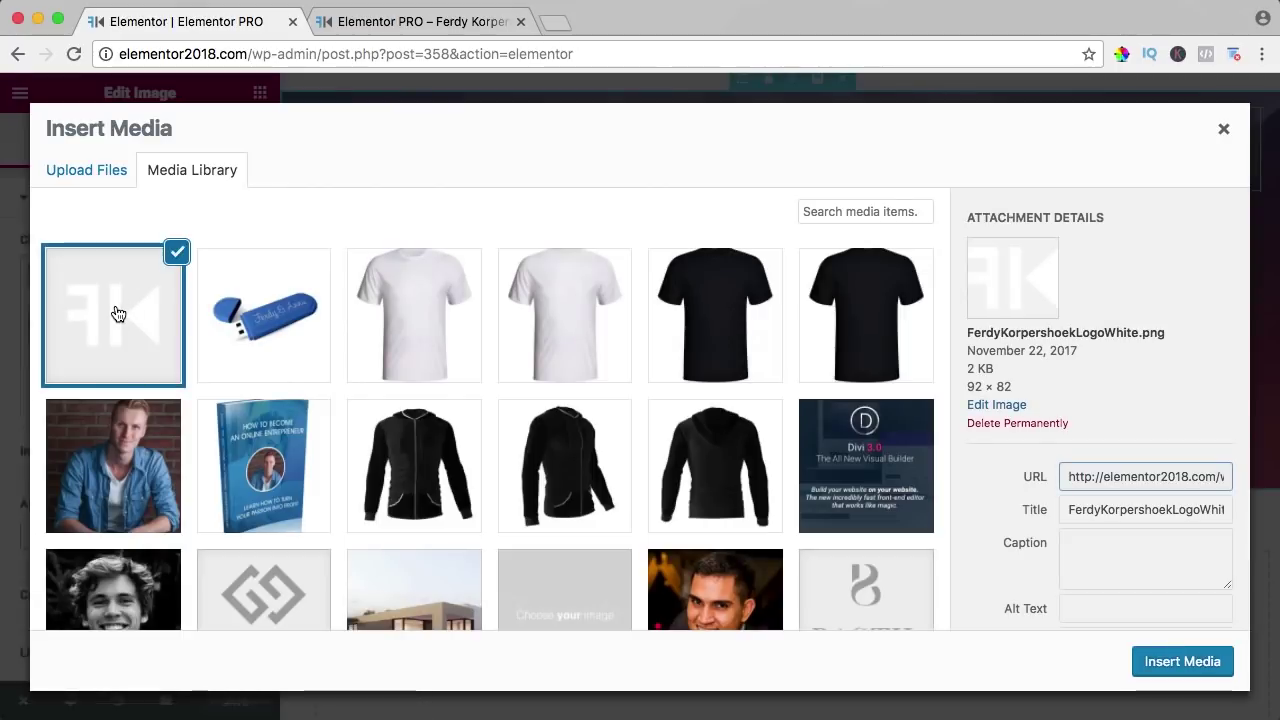
left_click(1166, 664)
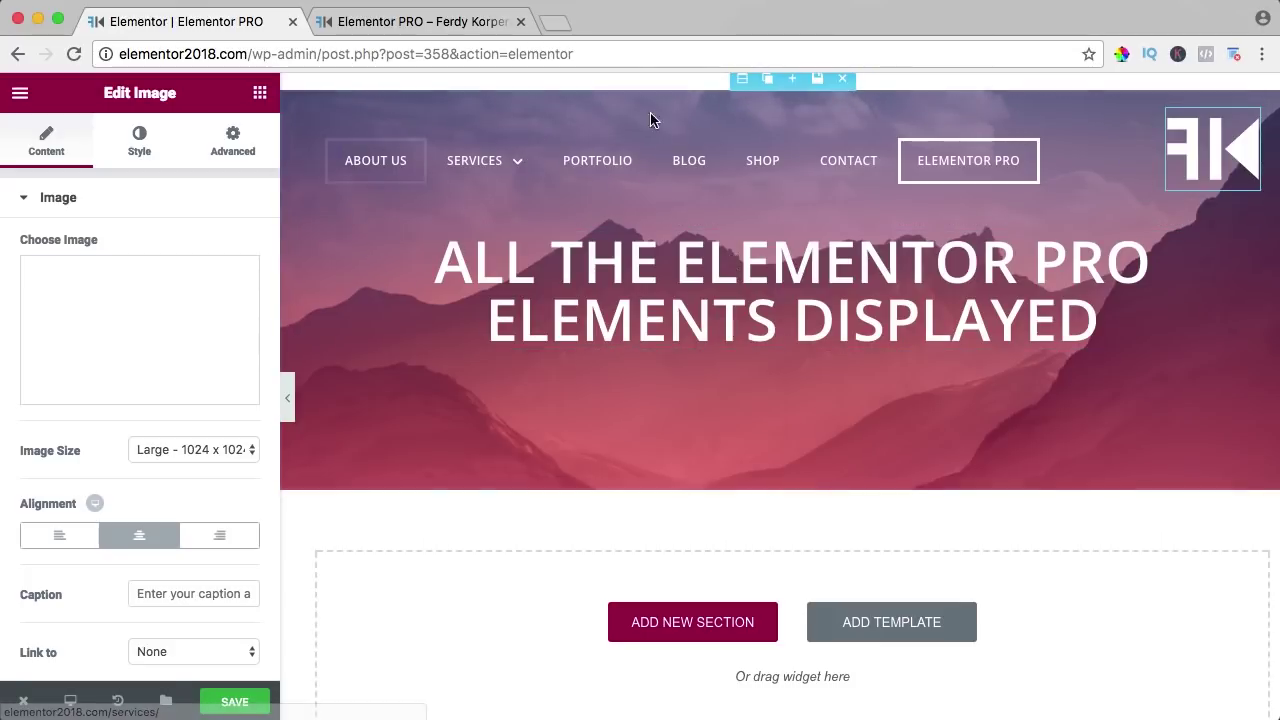
Increase the mountain section's minimum height so the hero area becomes taller.
left_click(741, 81)
scroll(122, 296, "down", 3)
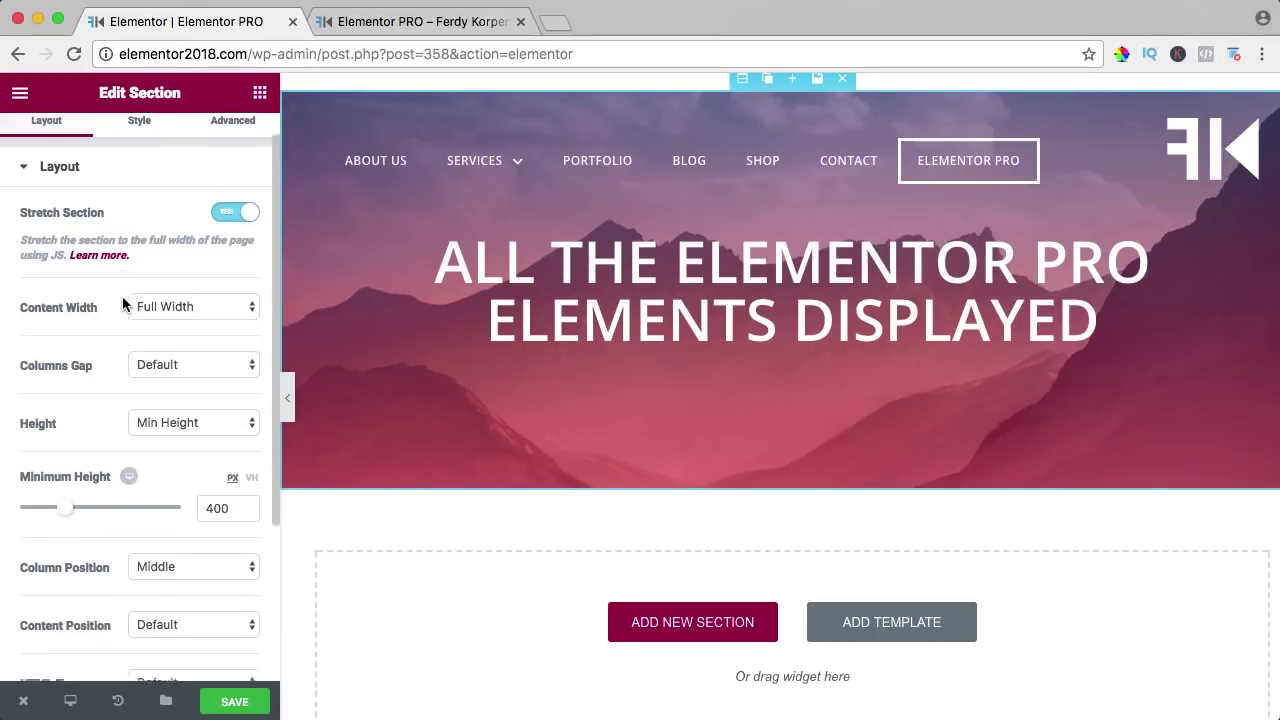
left_click_drag(70, 433, 86, 435)
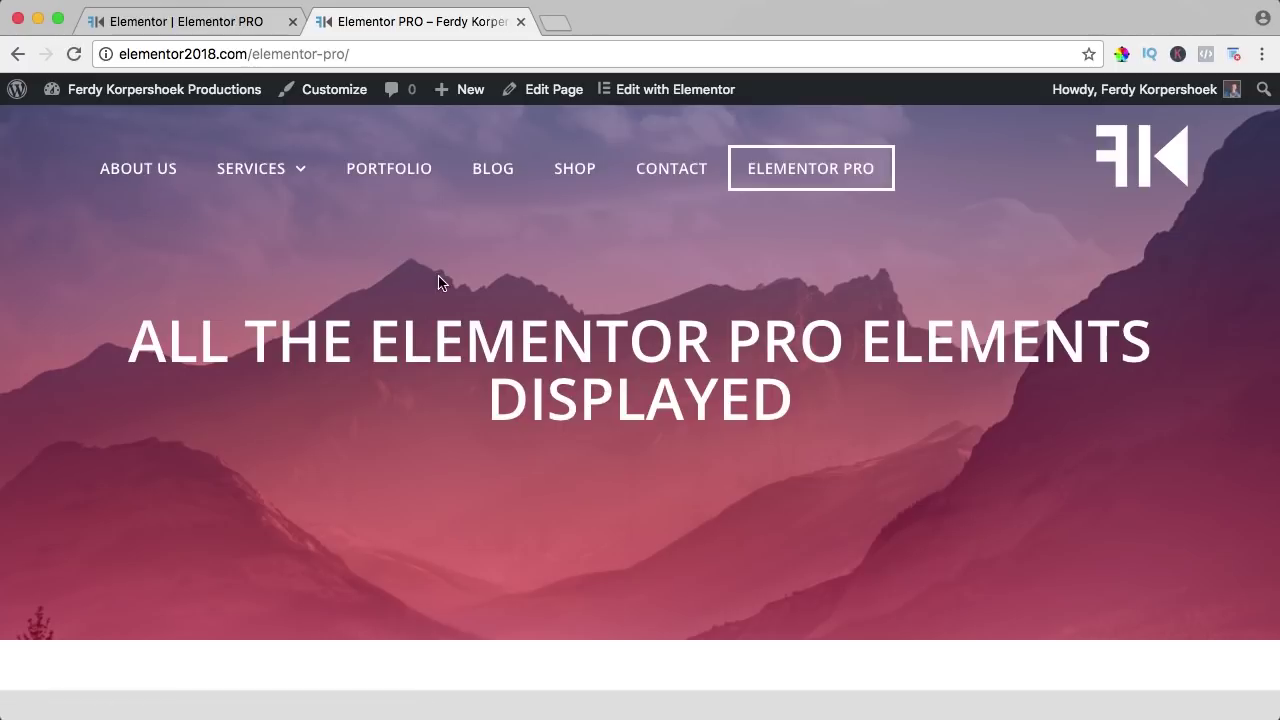
Examine the hero section on the live page and preview it in the editor with the editing panel hidden.
scroll(437, 277, "down", 3)
scroll(440, 280, "up", 3)
key("ctrl+shift+Tab")
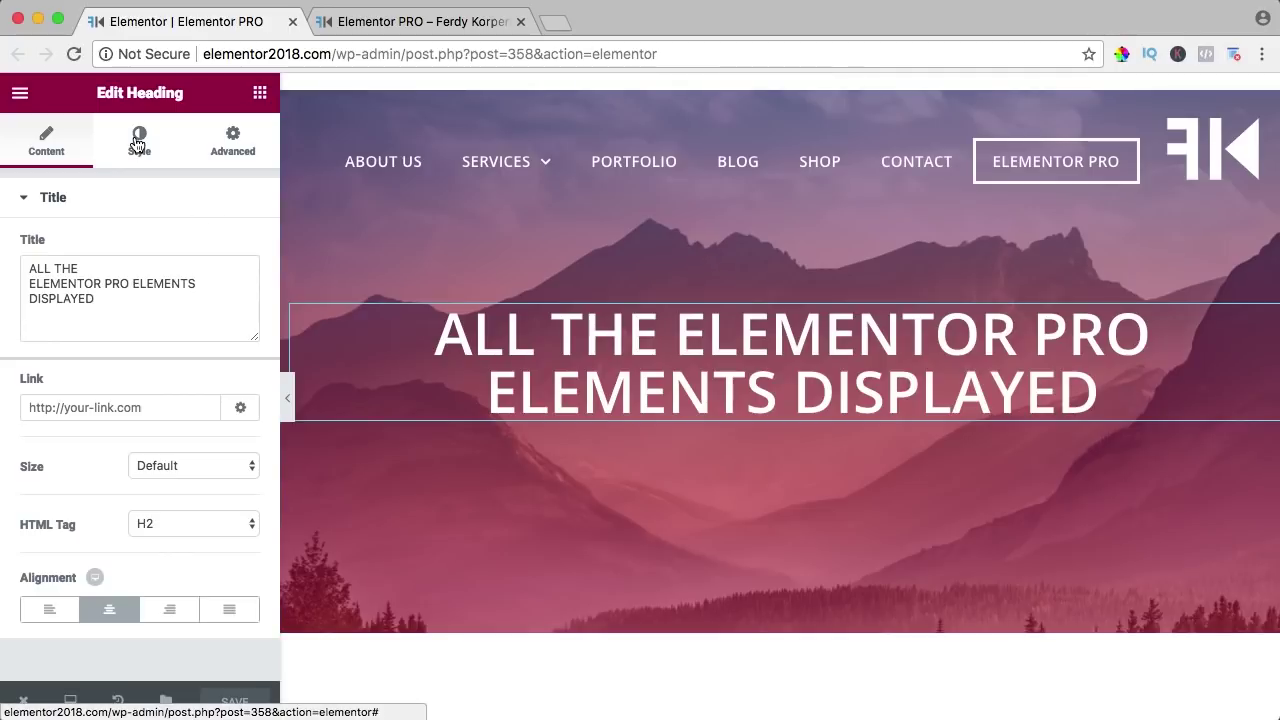
left_click(138, 141)
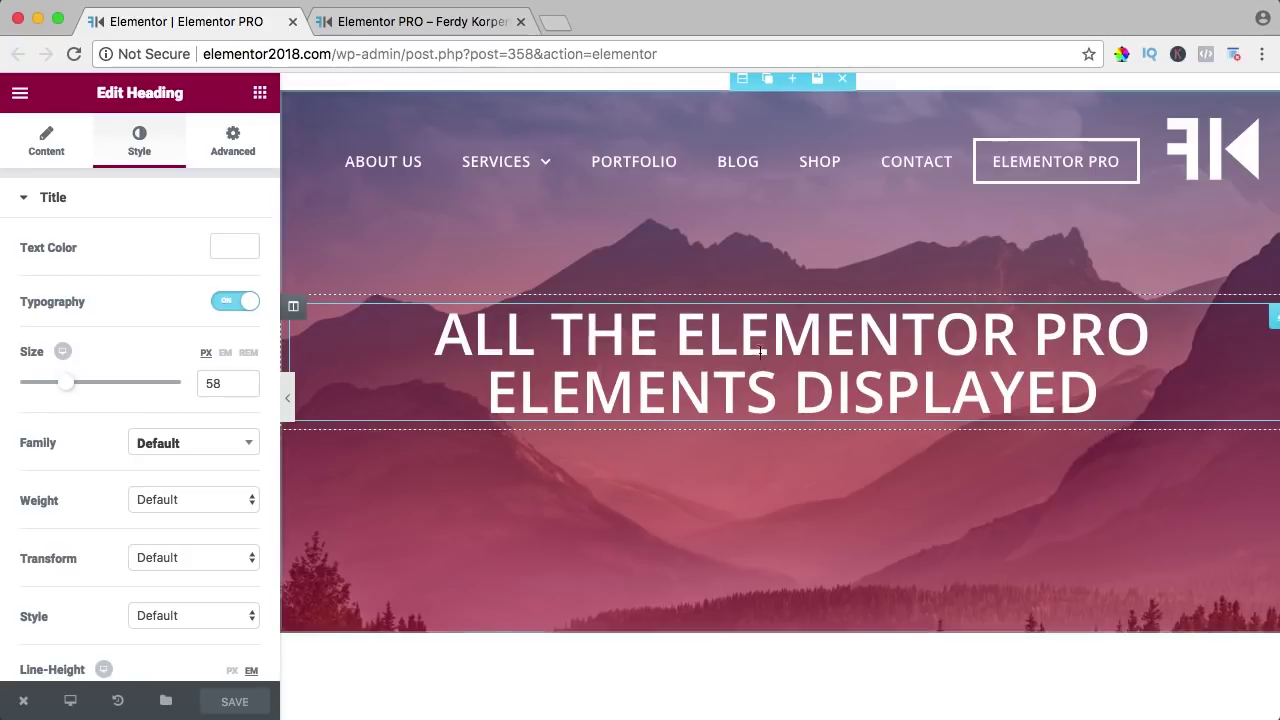
left_click(290, 403)
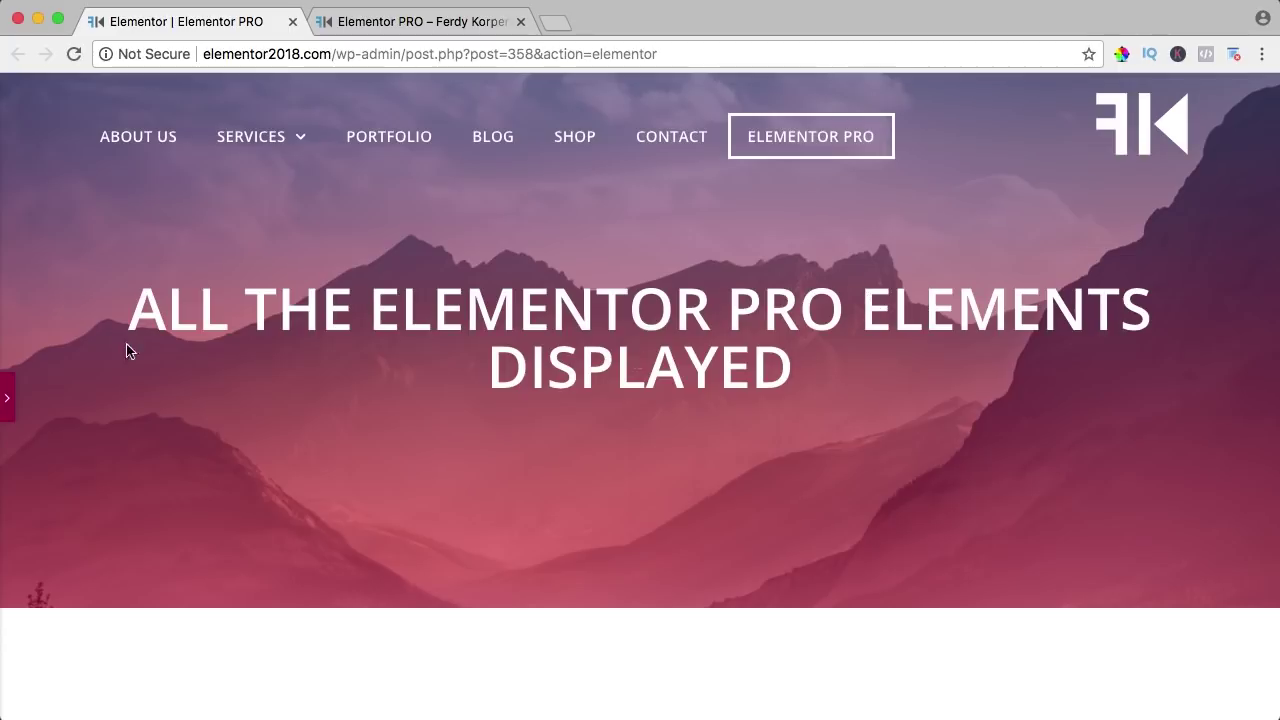
Set the hero heading's desktop font size to 81 px and preview it at full width with the editing panel hidden.
left_click(12, 397)
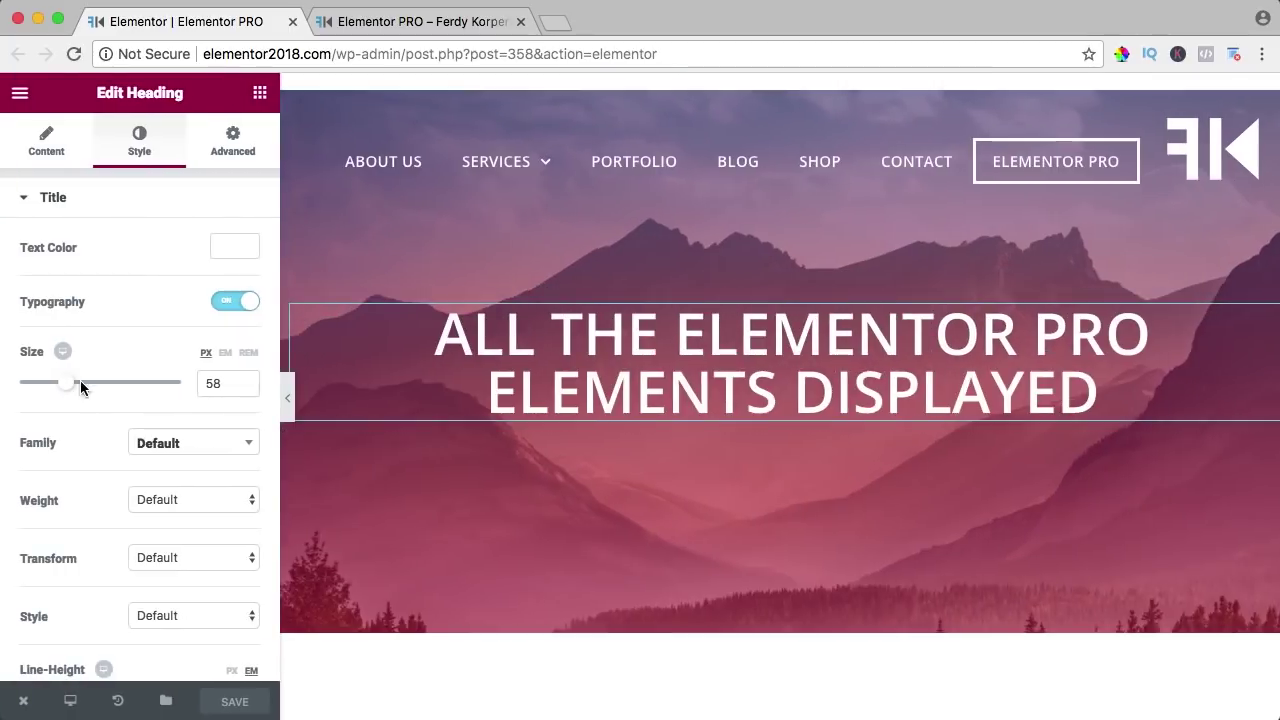
left_click_drag(66, 382, 81, 385)
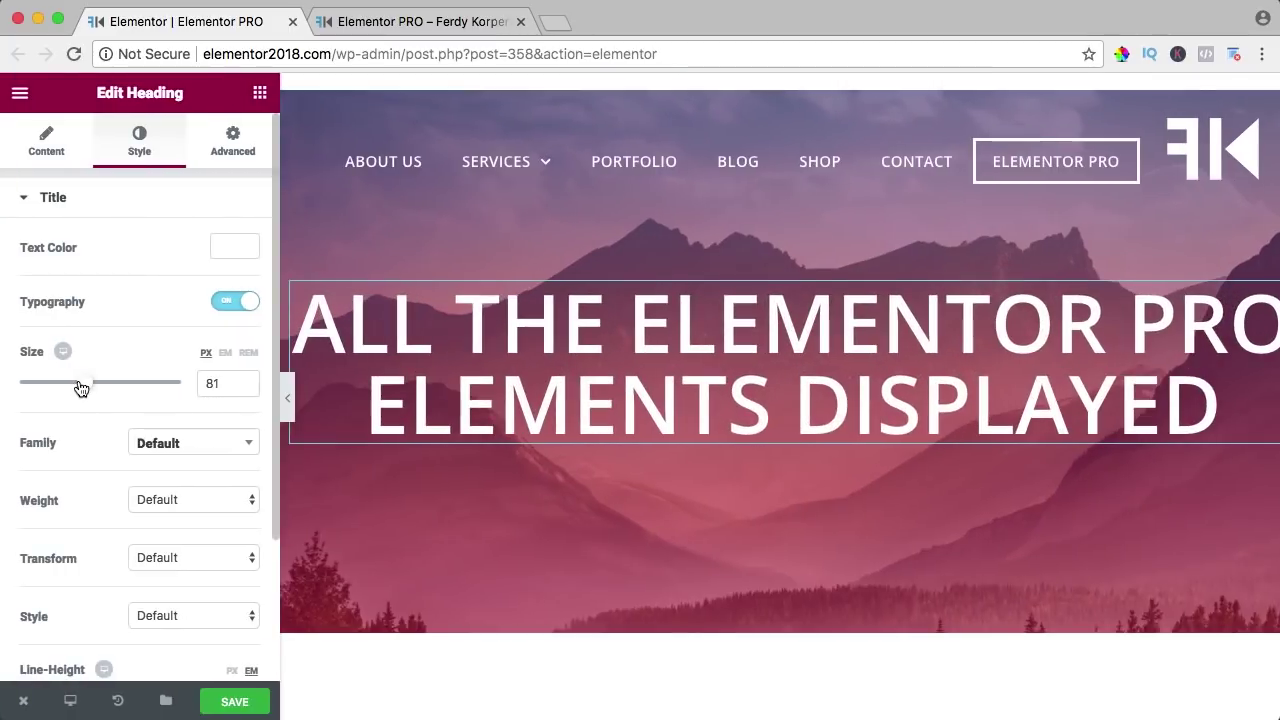
left_click(285, 393)
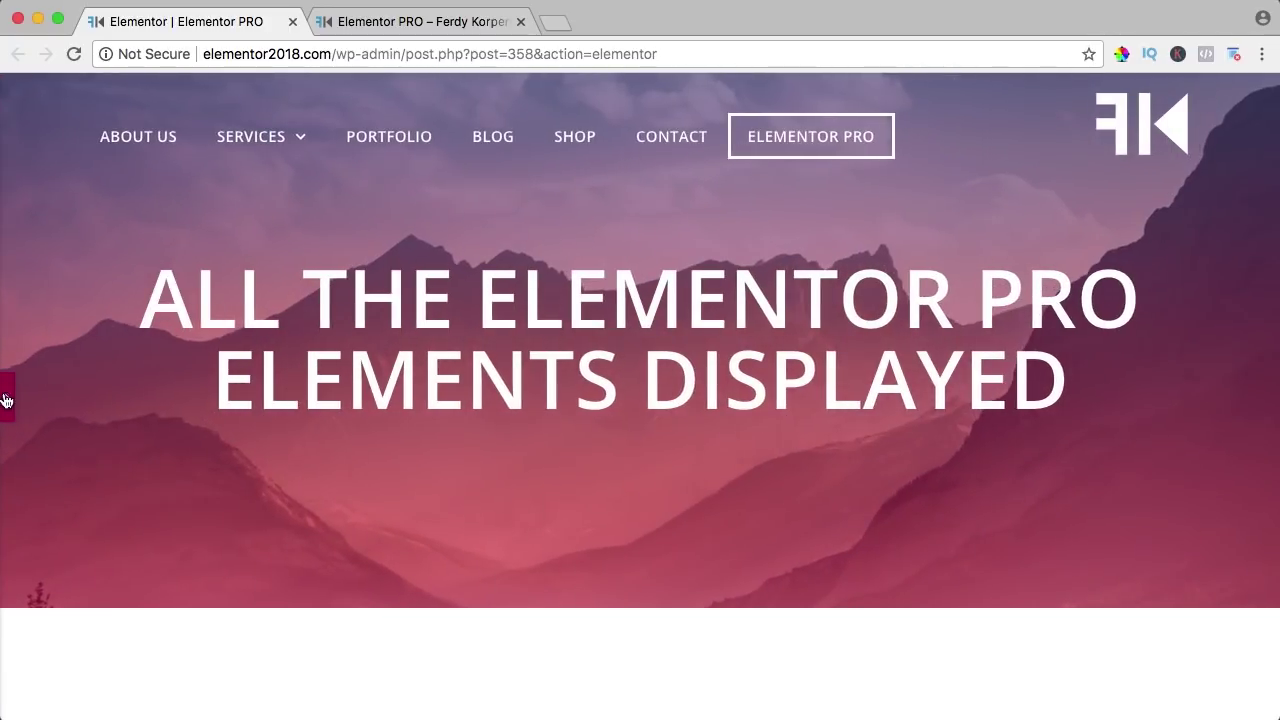
left_click(8, 403)
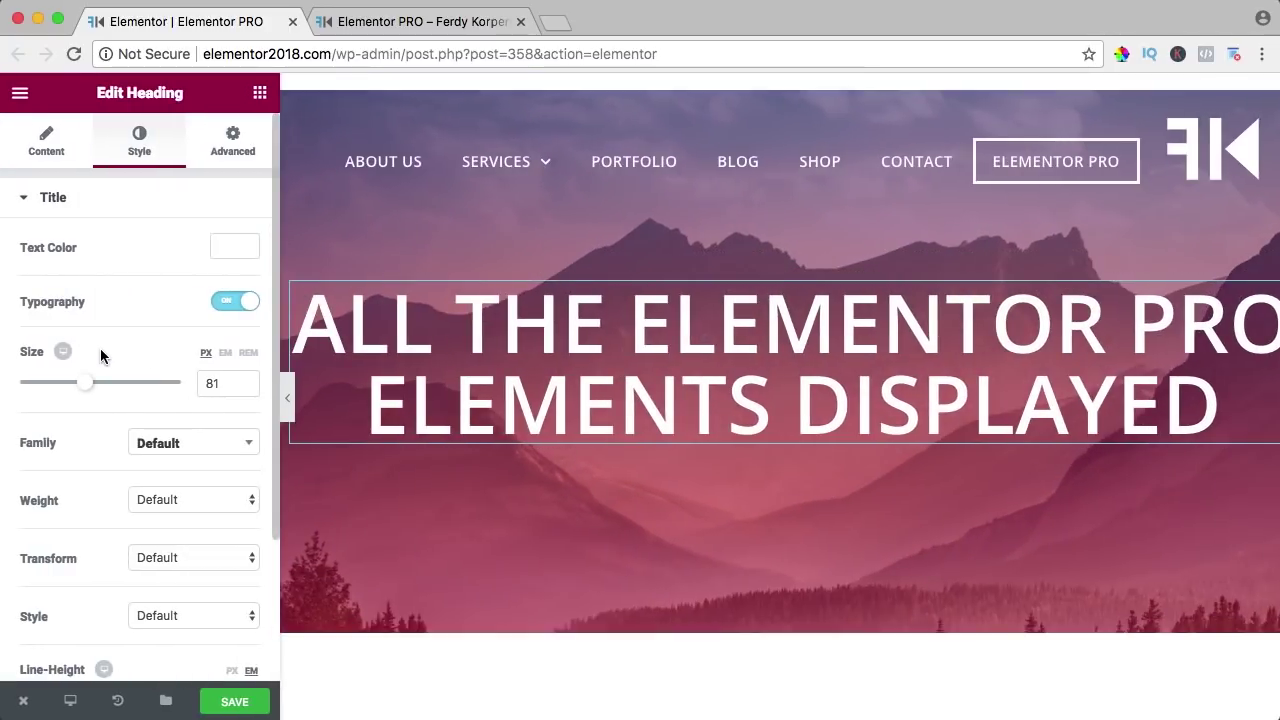
Reduce the hero heading's font size for tablet and switch to its mobile font size setting.
left_click(85, 351)
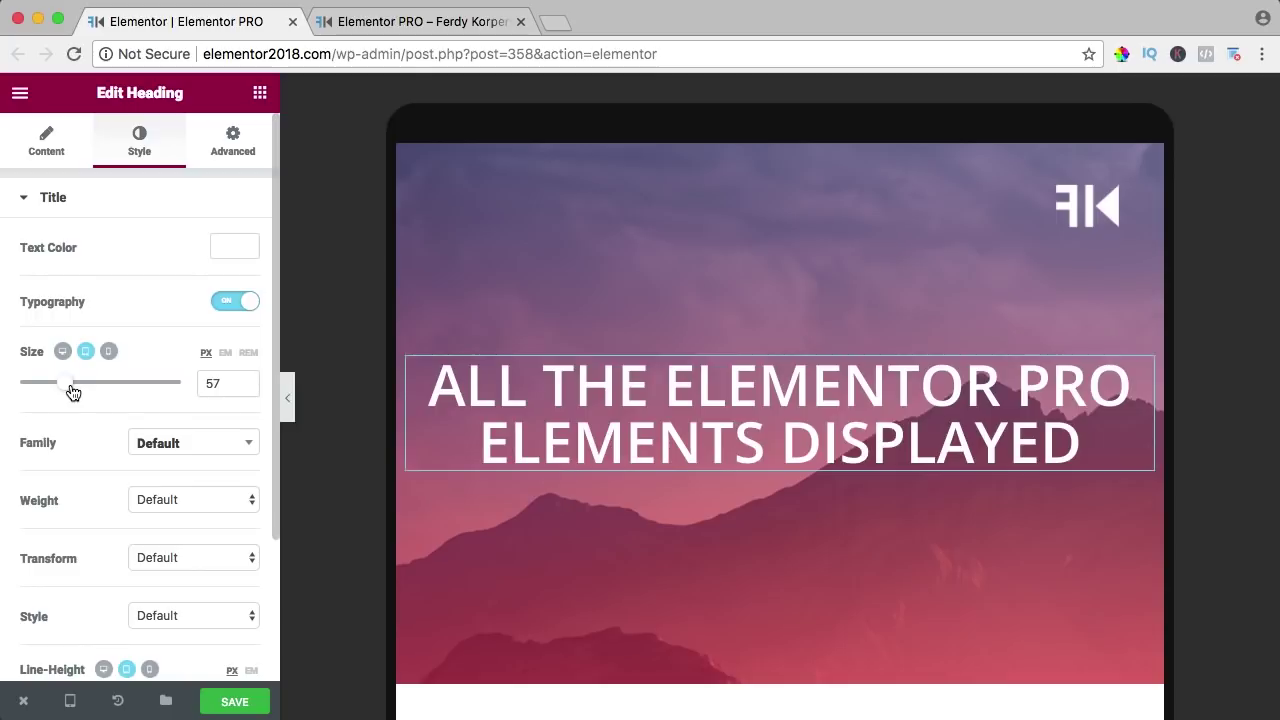
left_click(108, 351)
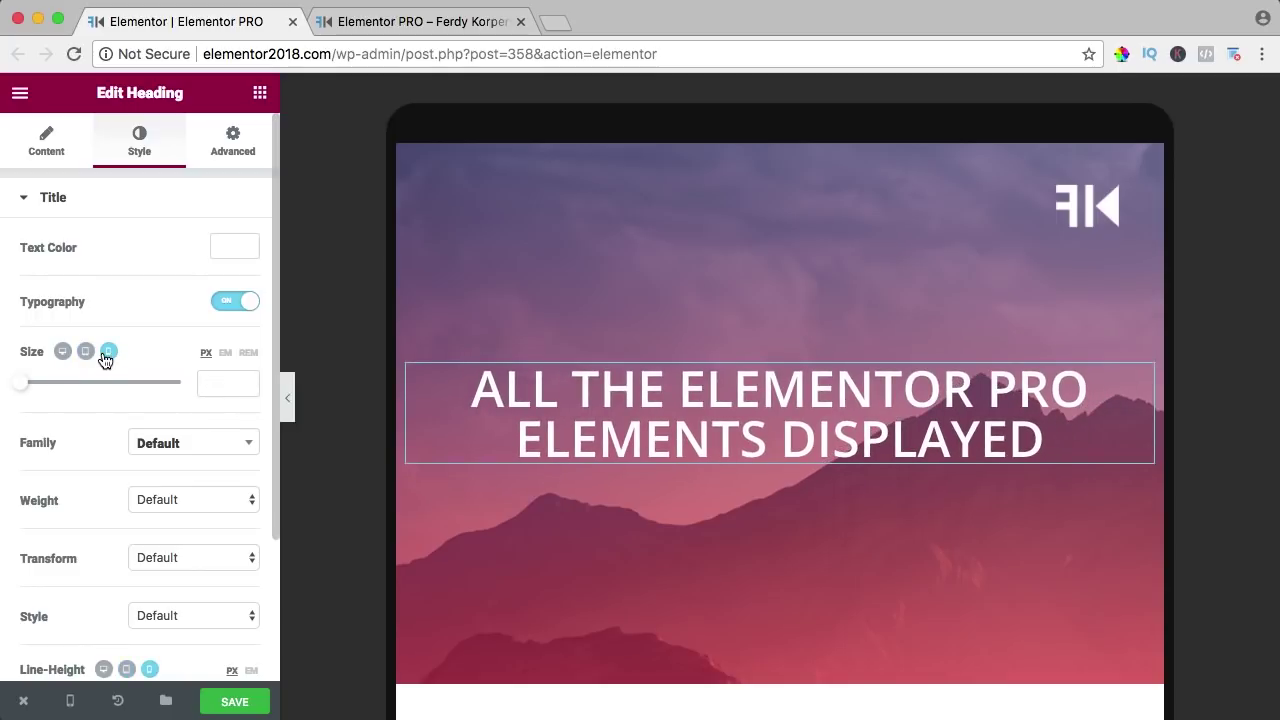